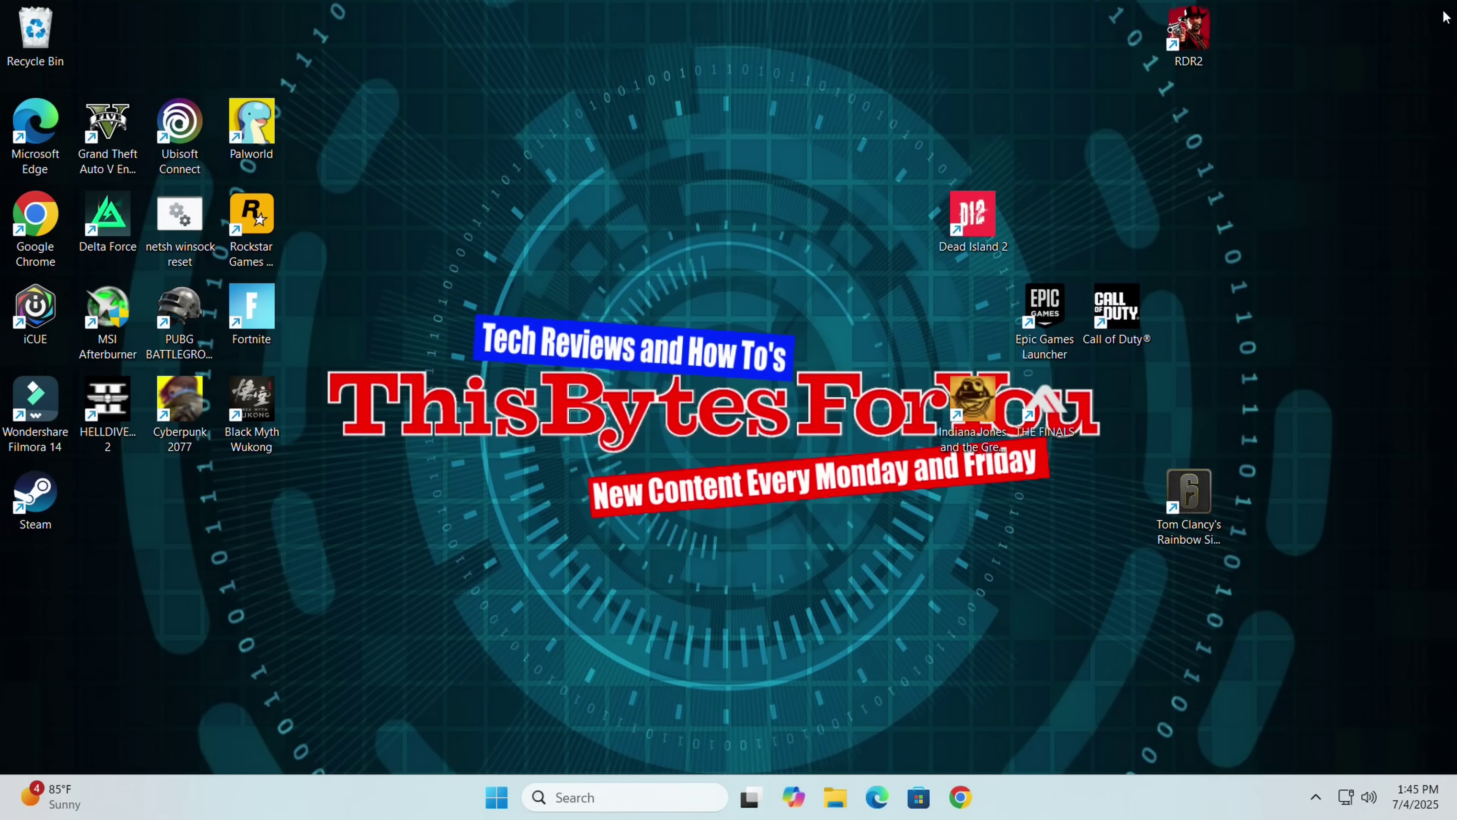
# - Open Chrome, stay signed out of Google, and go to wagnardsoft.com
pyautogui.click(952, 797)
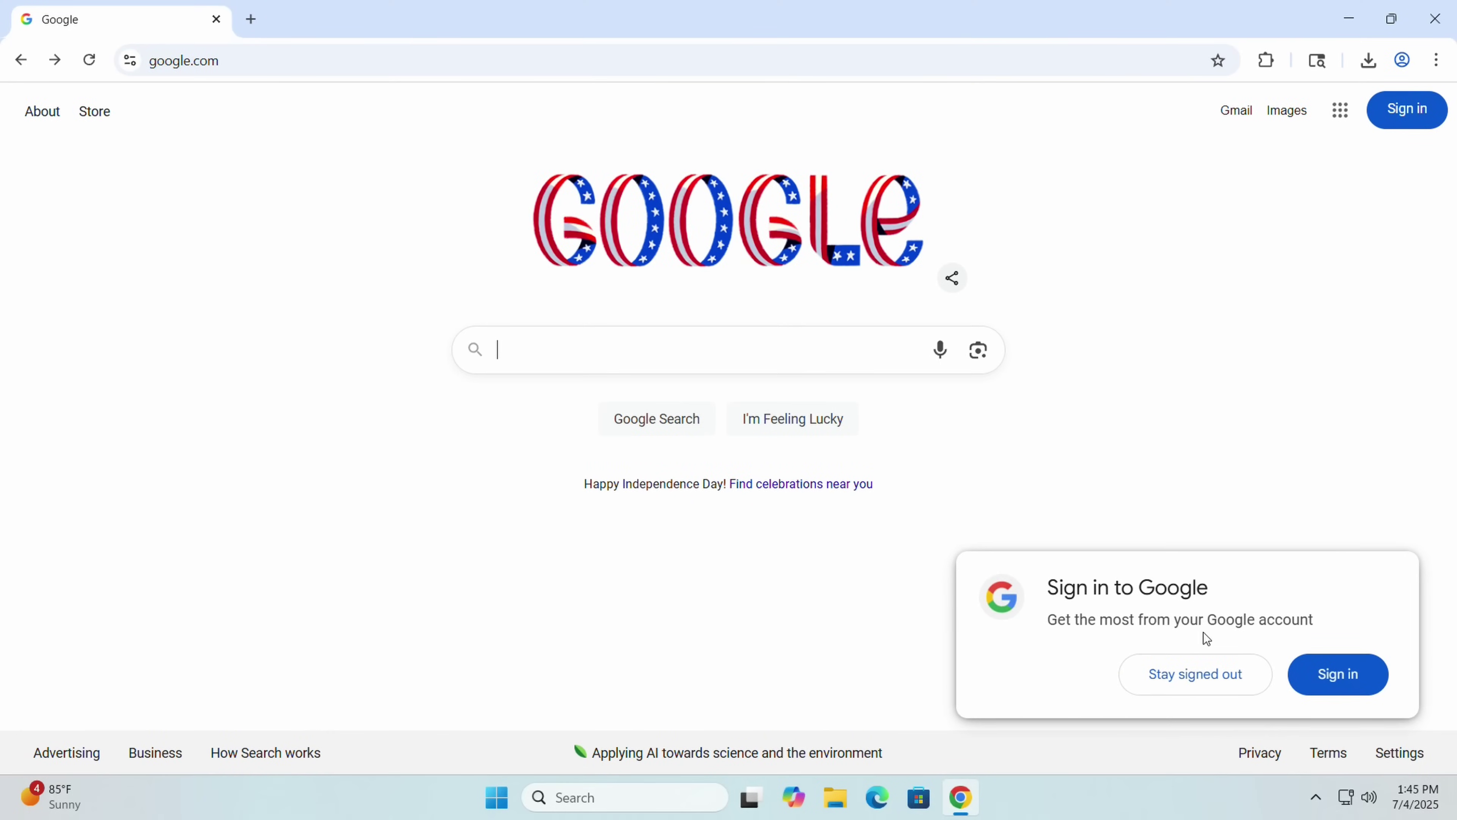
pyautogui.click(1187, 670)
pyautogui.click(397, 62)
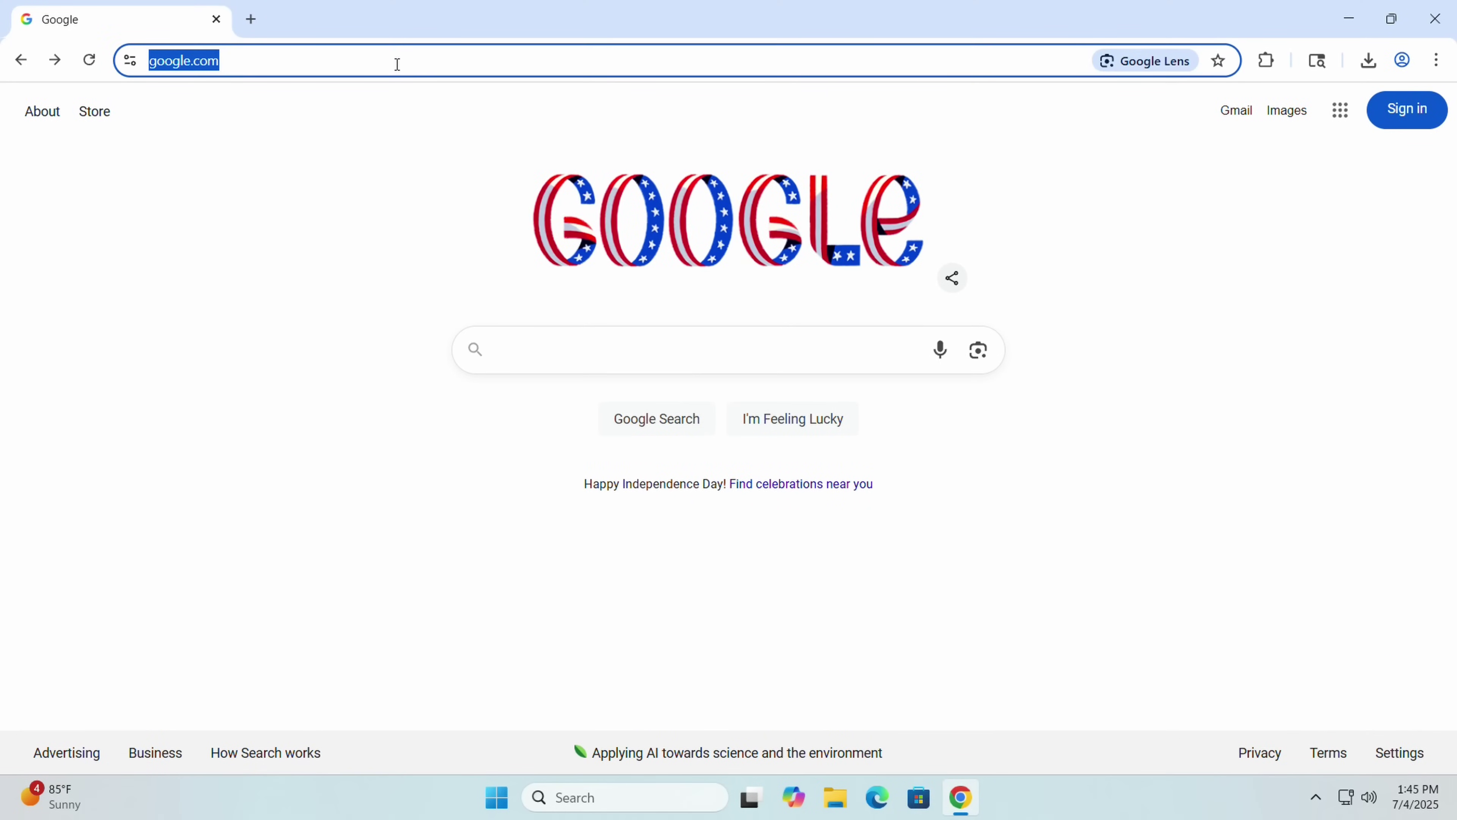
pyautogui.write('wagnard')
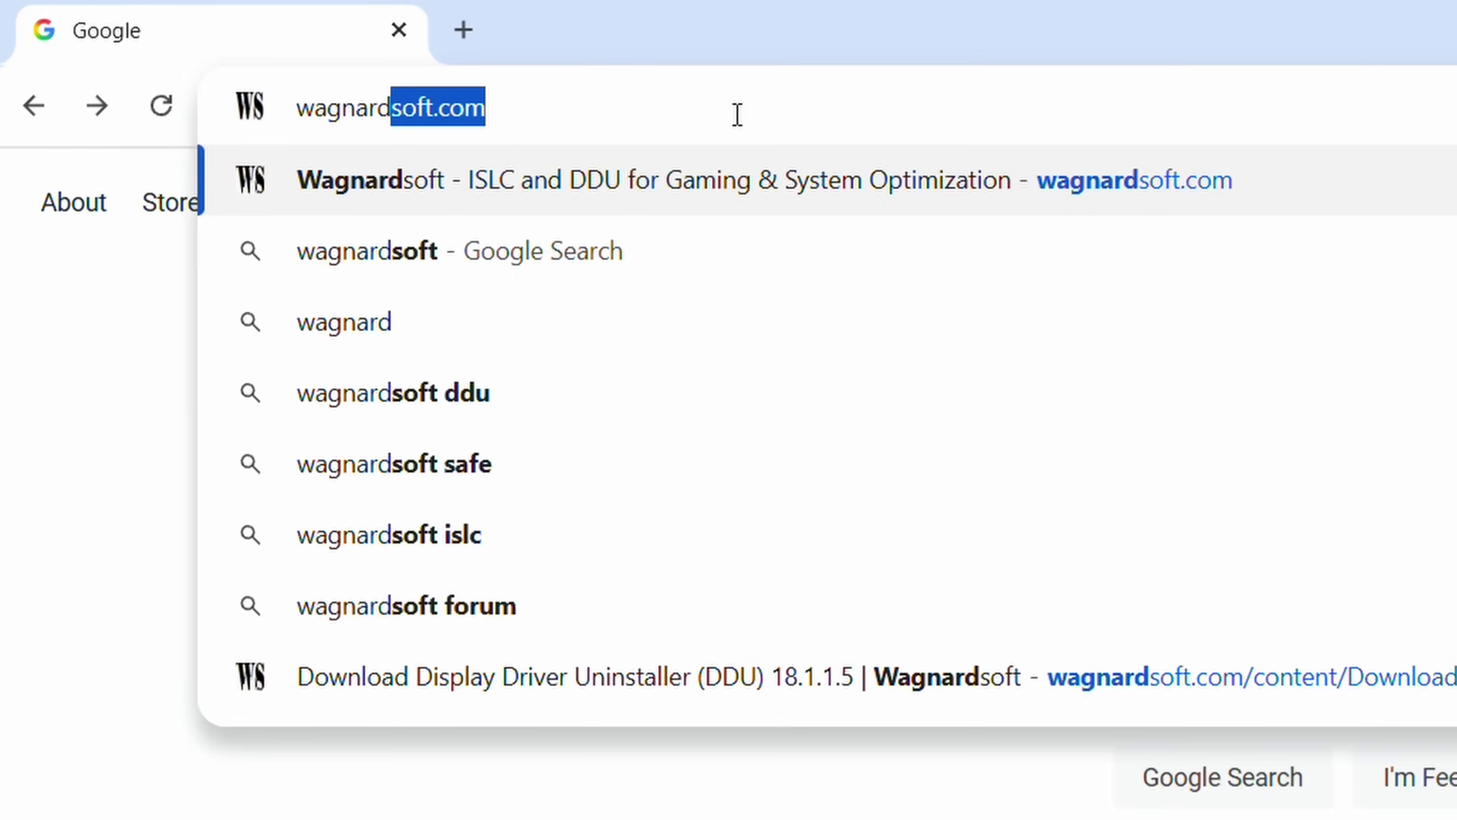
pyautogui.press('Return')
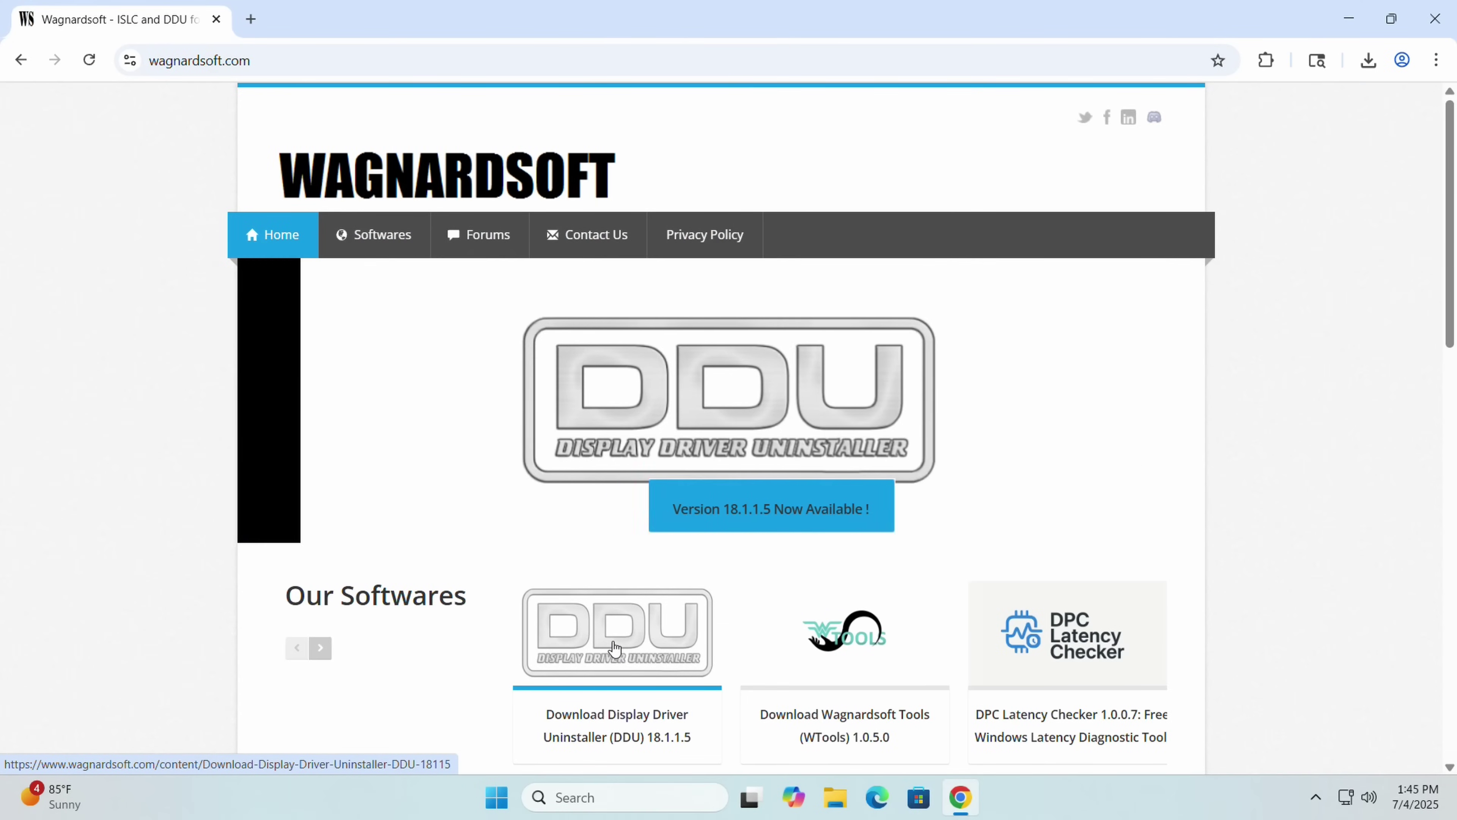
# - Open the Display Driver Uninstaller 18.1.1.5 page and download the Portable / self-extracting version from its Download & Support topic
pyautogui.click(620, 667)
pyautogui.scroll(-20, 622, 614)
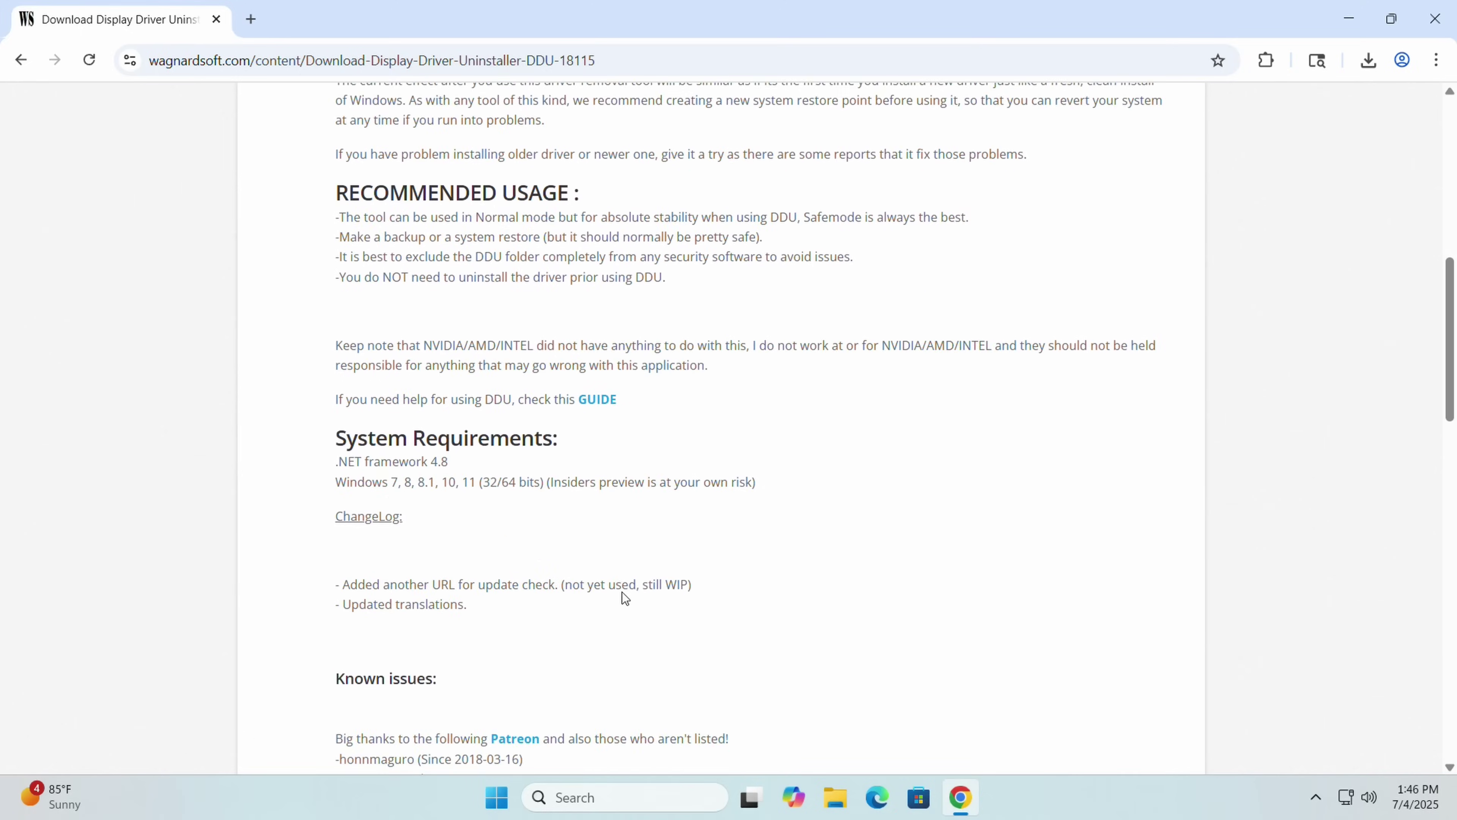
pyautogui.scroll(-8, 601, 588)
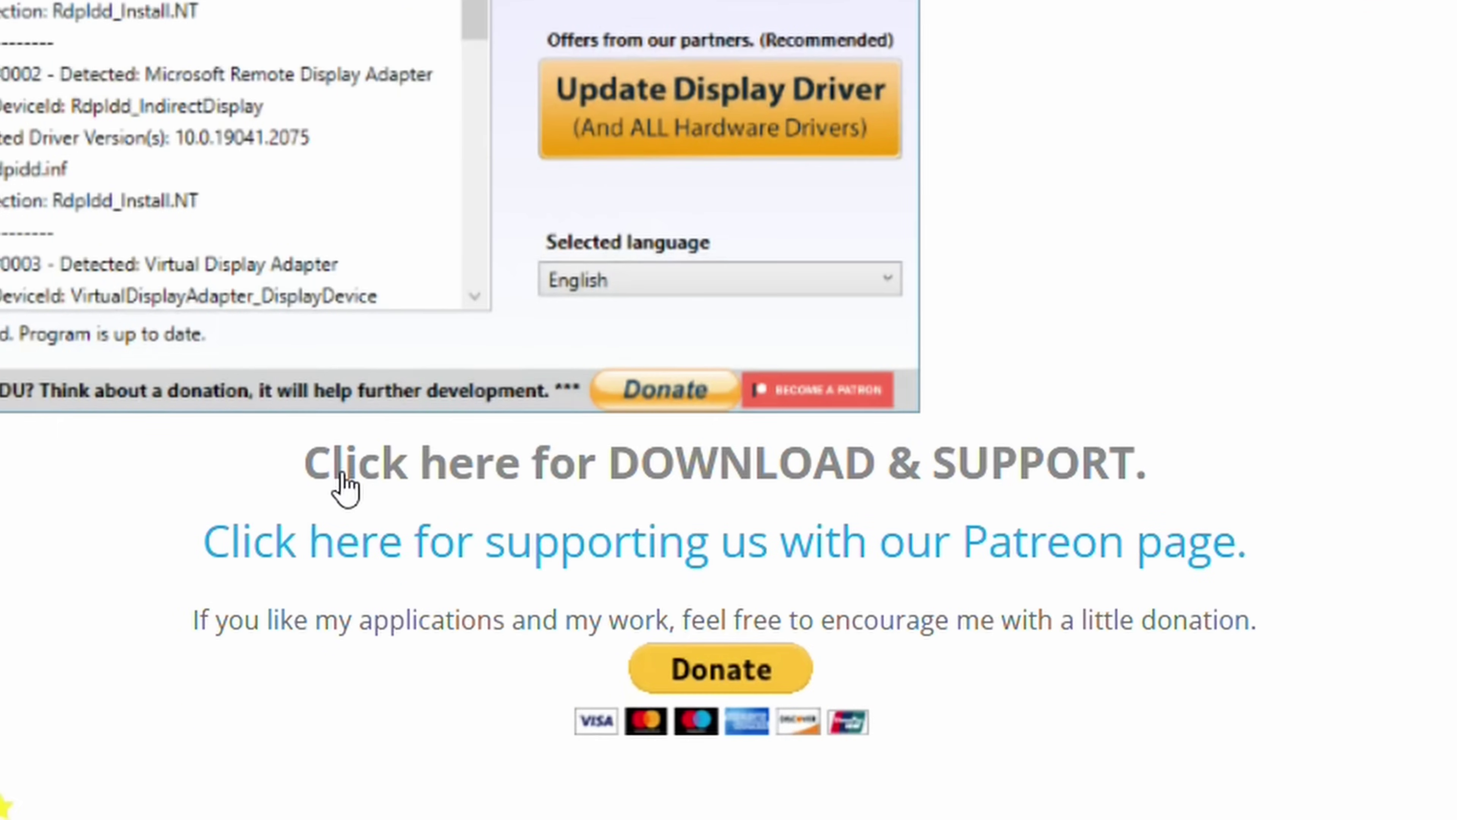
pyautogui.click(342, 476)
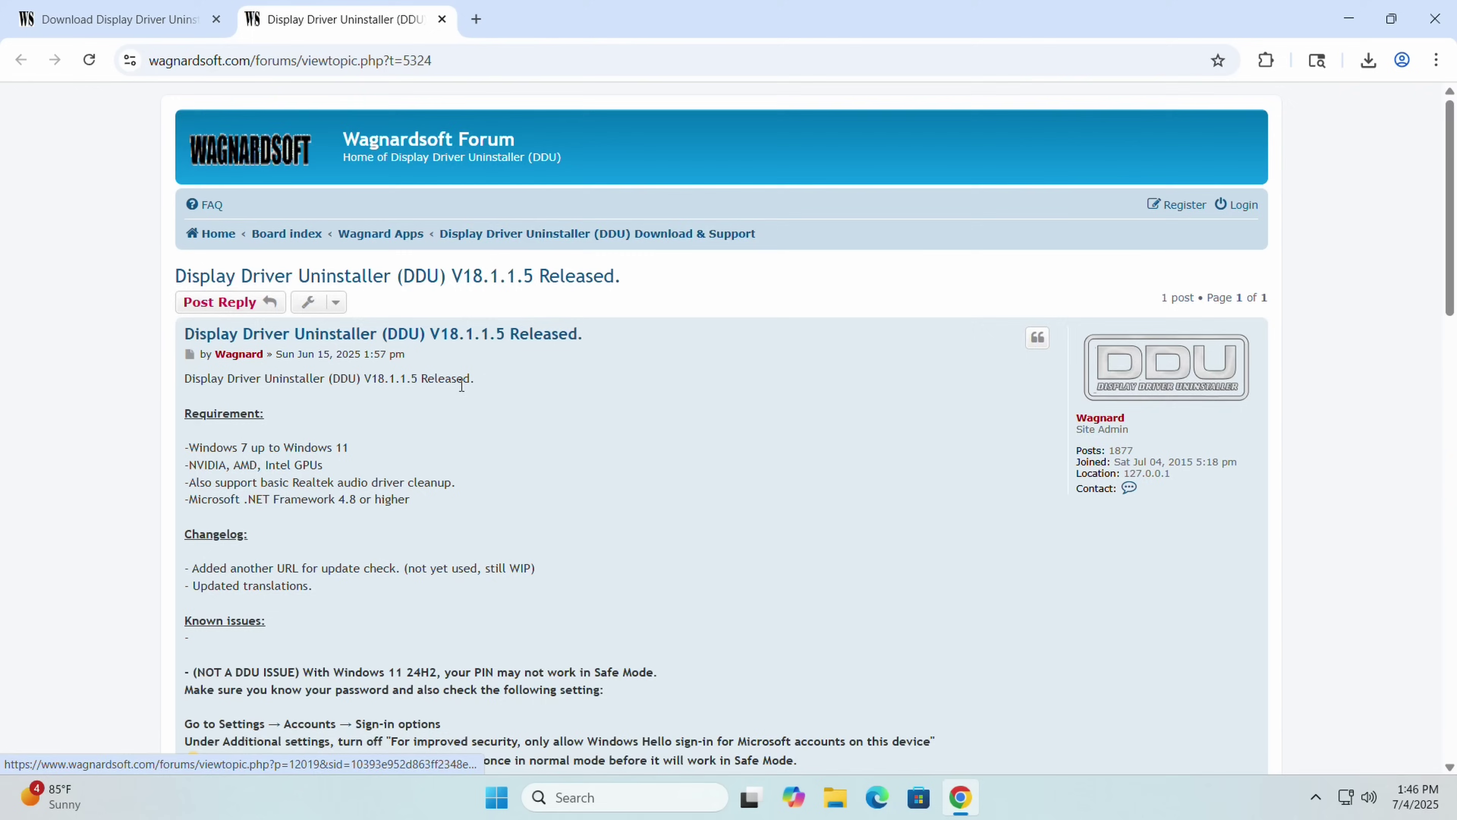
pyautogui.scroll(-5, 467, 403)
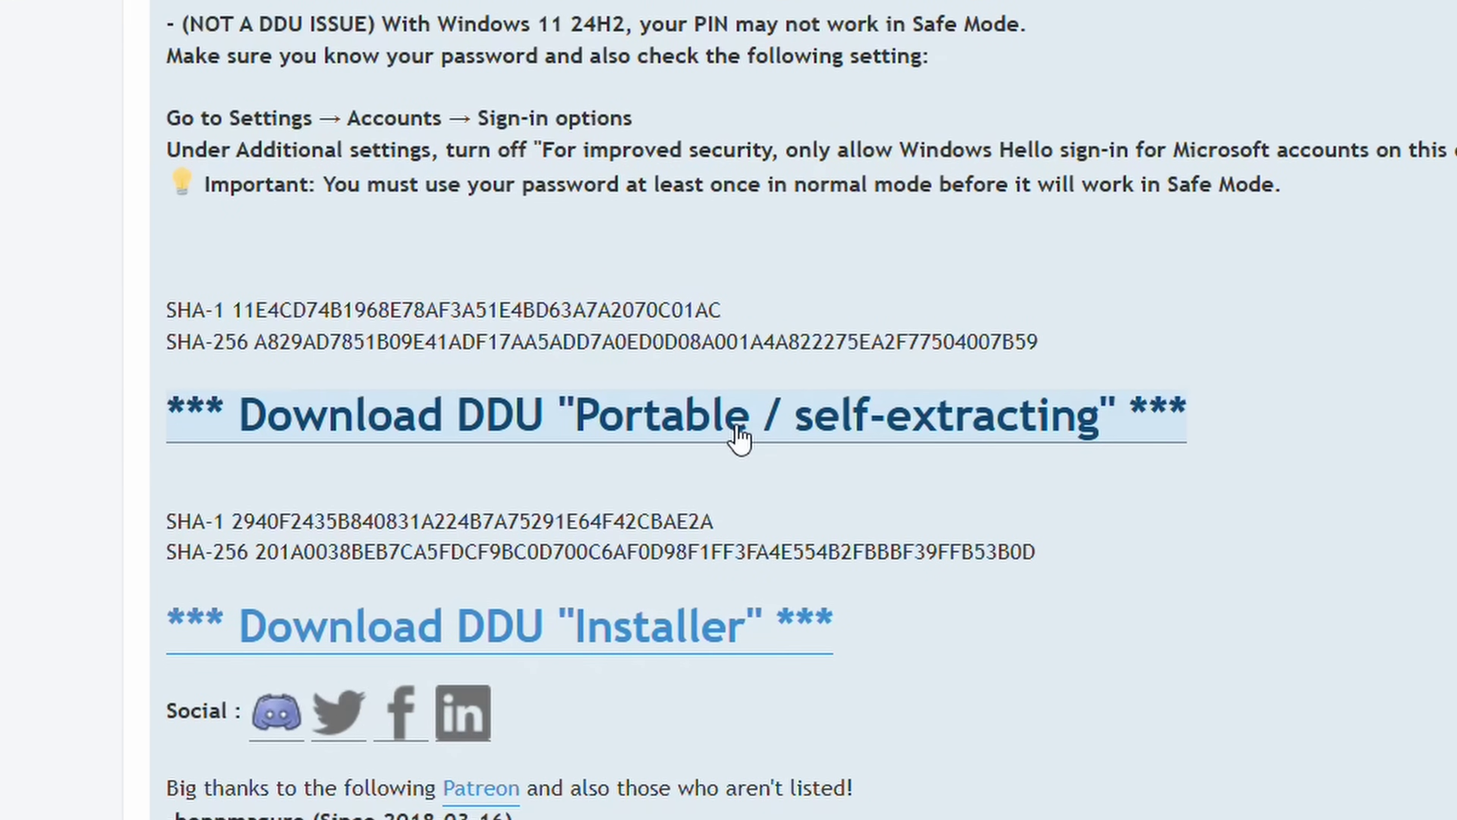
pyautogui.click(739, 436)
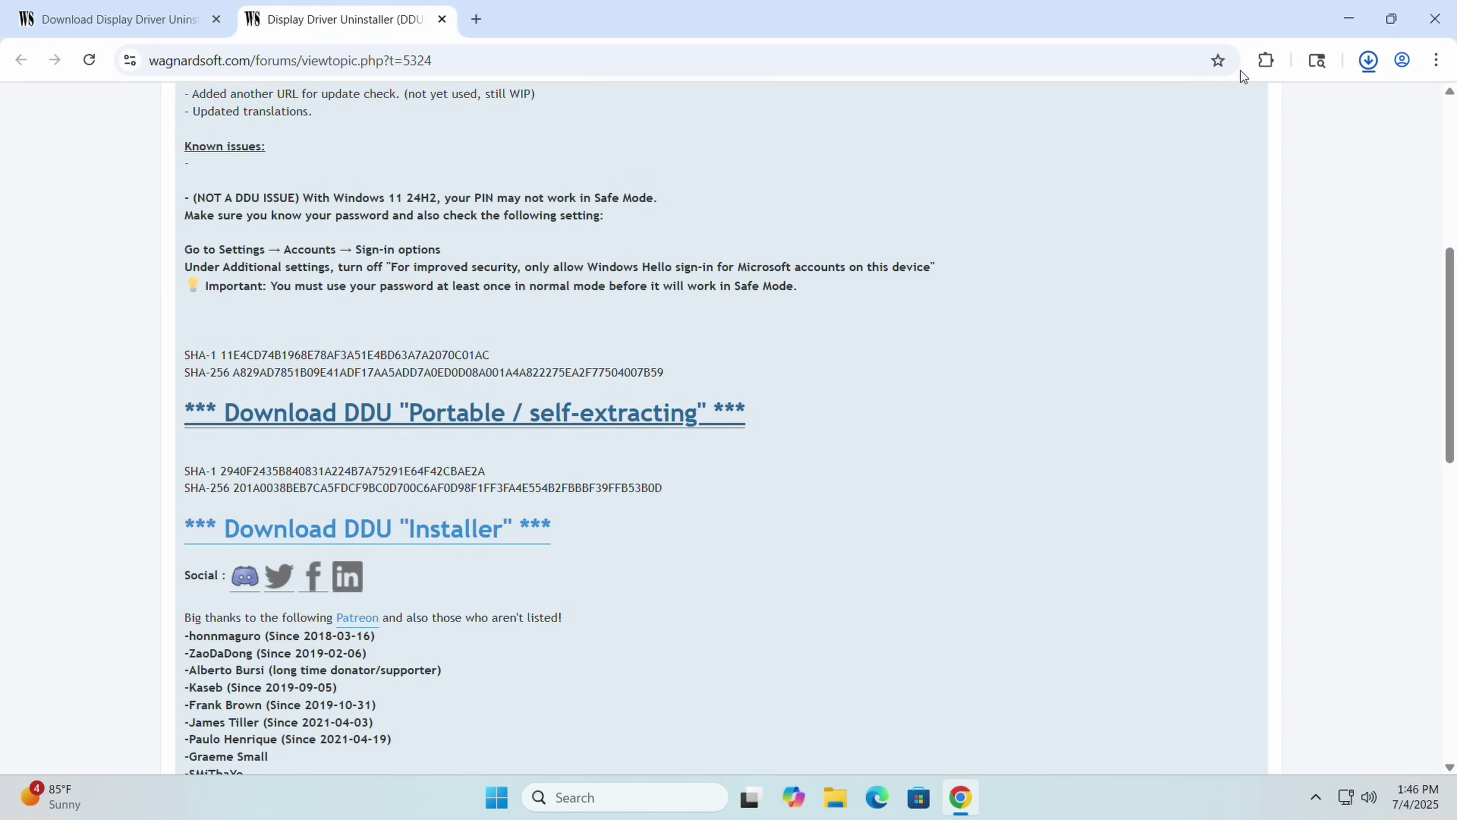
# - Go to nvidia.com and open the Manual Driver Search form on its Drivers page
pyautogui.click(1238, 68)
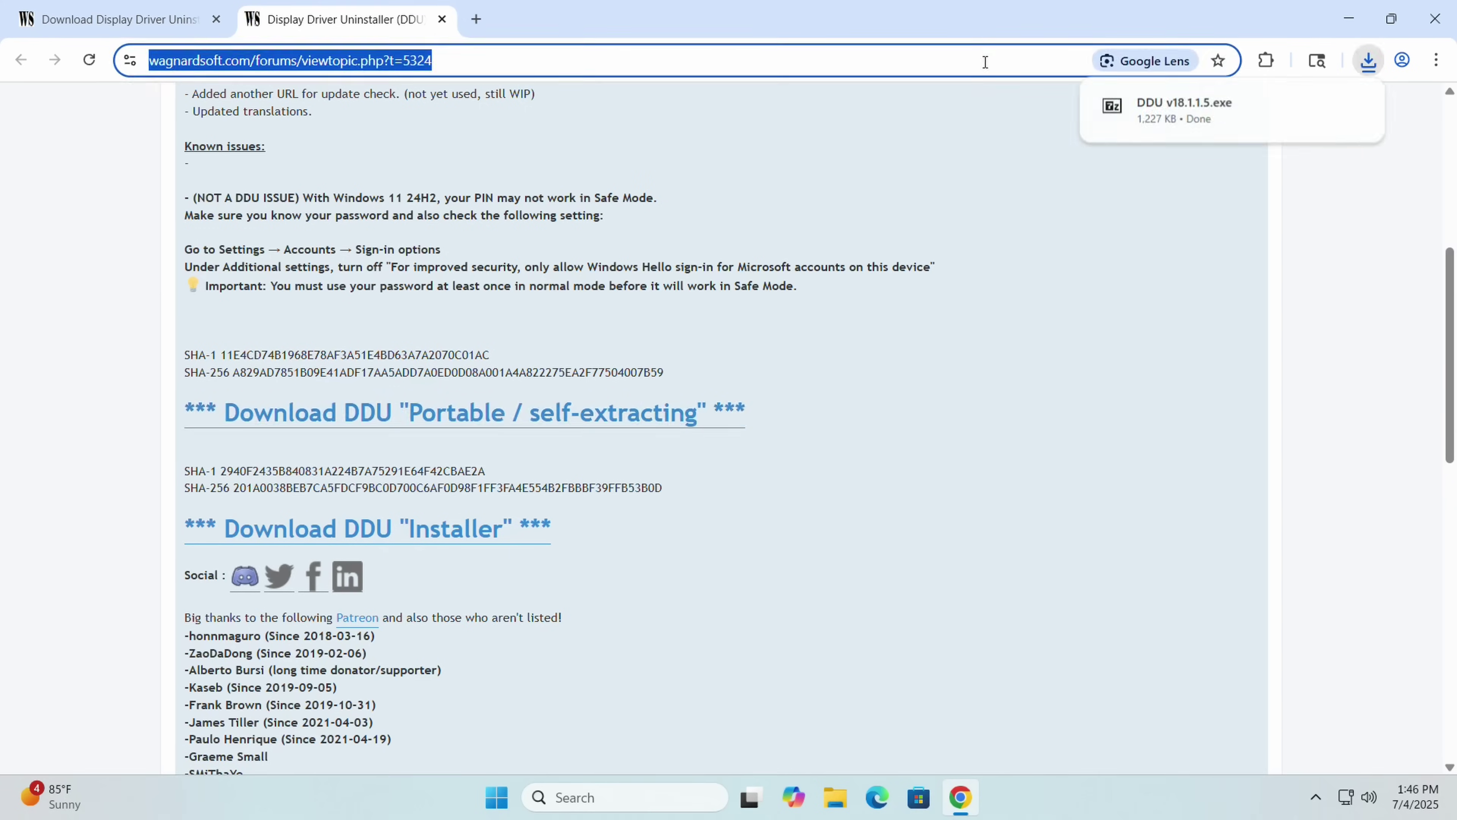
pyautogui.write('nvidia.com')
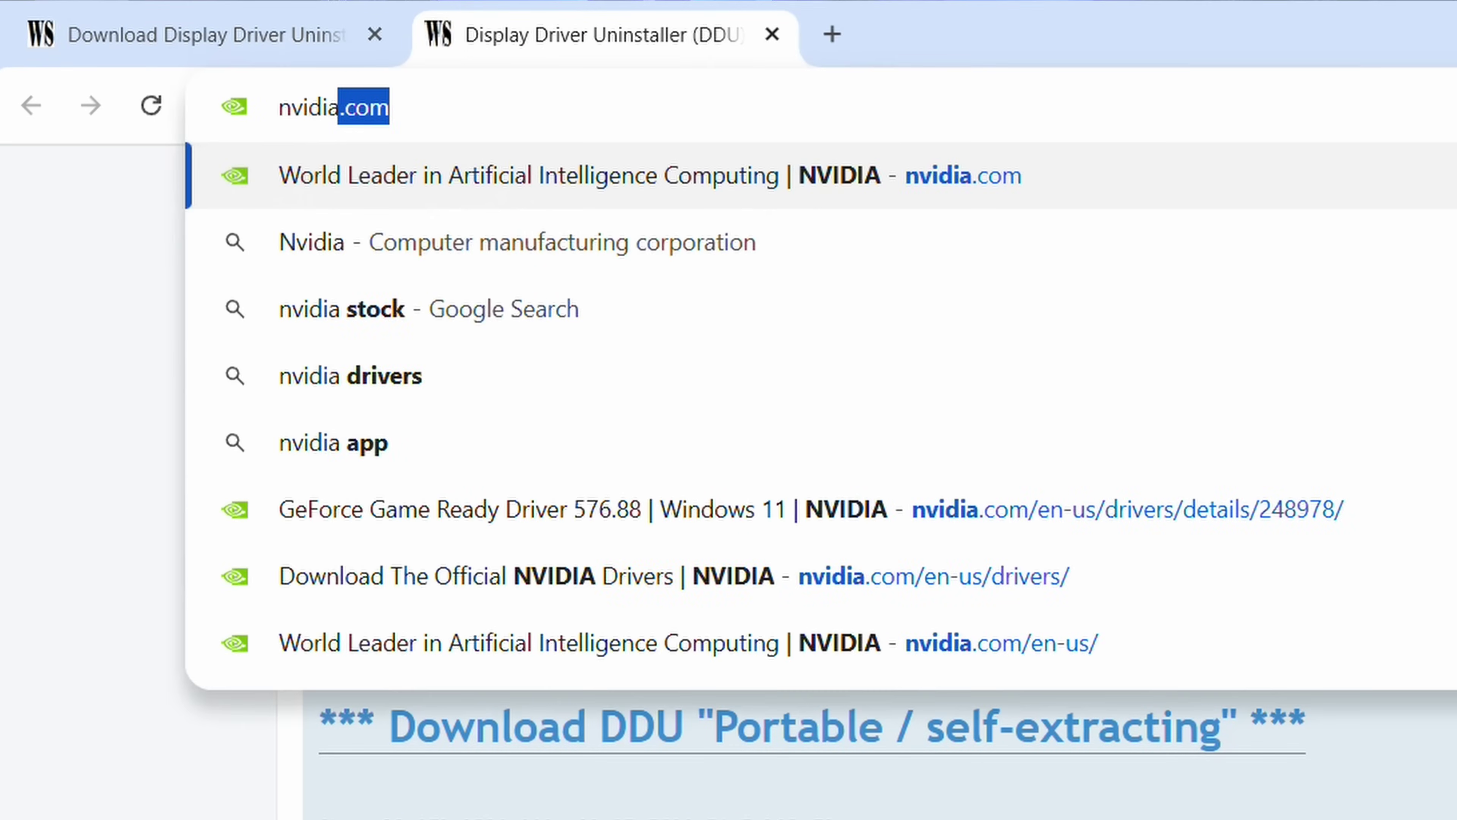
pyautogui.press('Return')
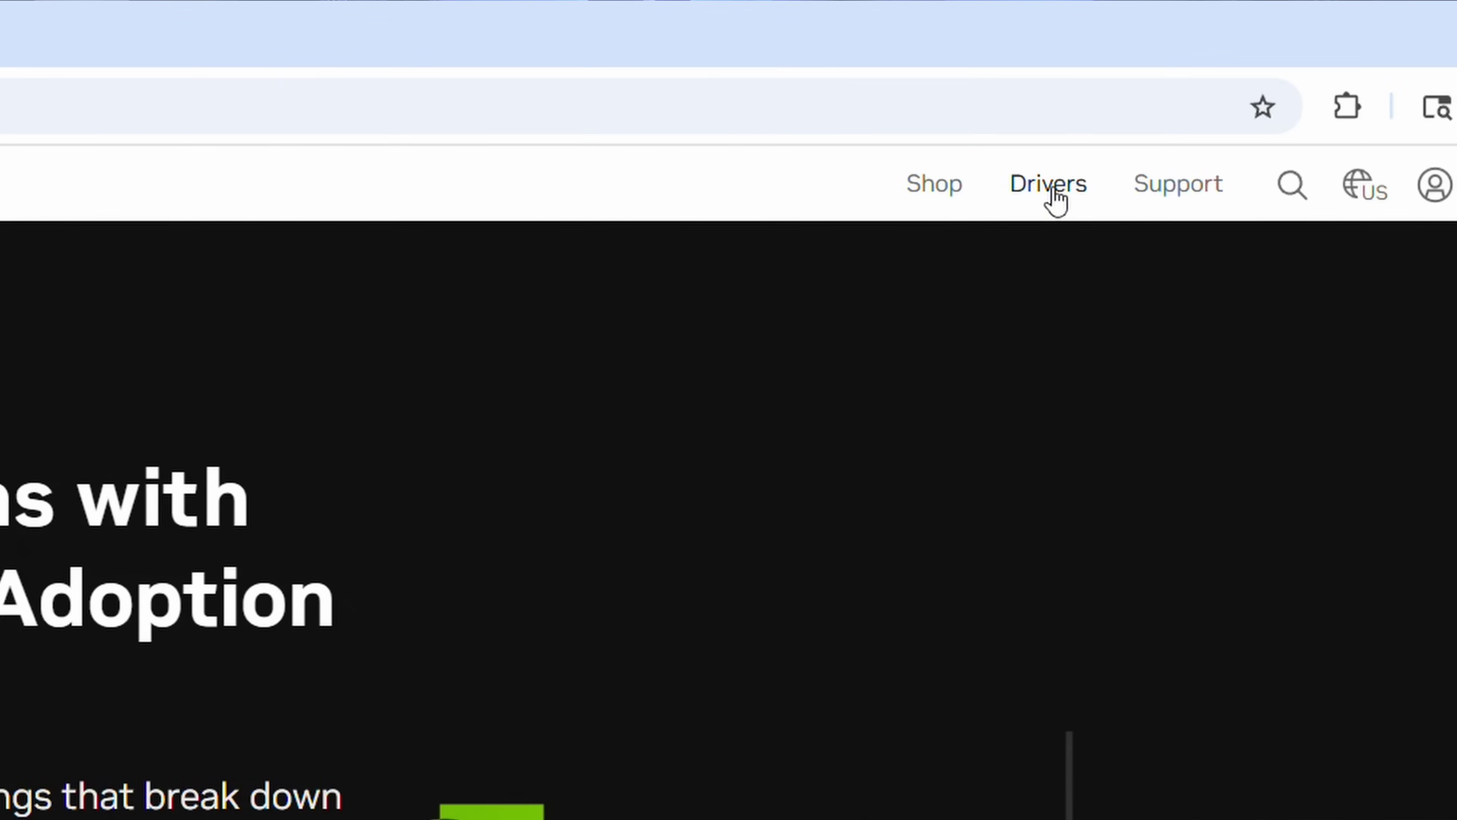
pyautogui.click(1456, 184)
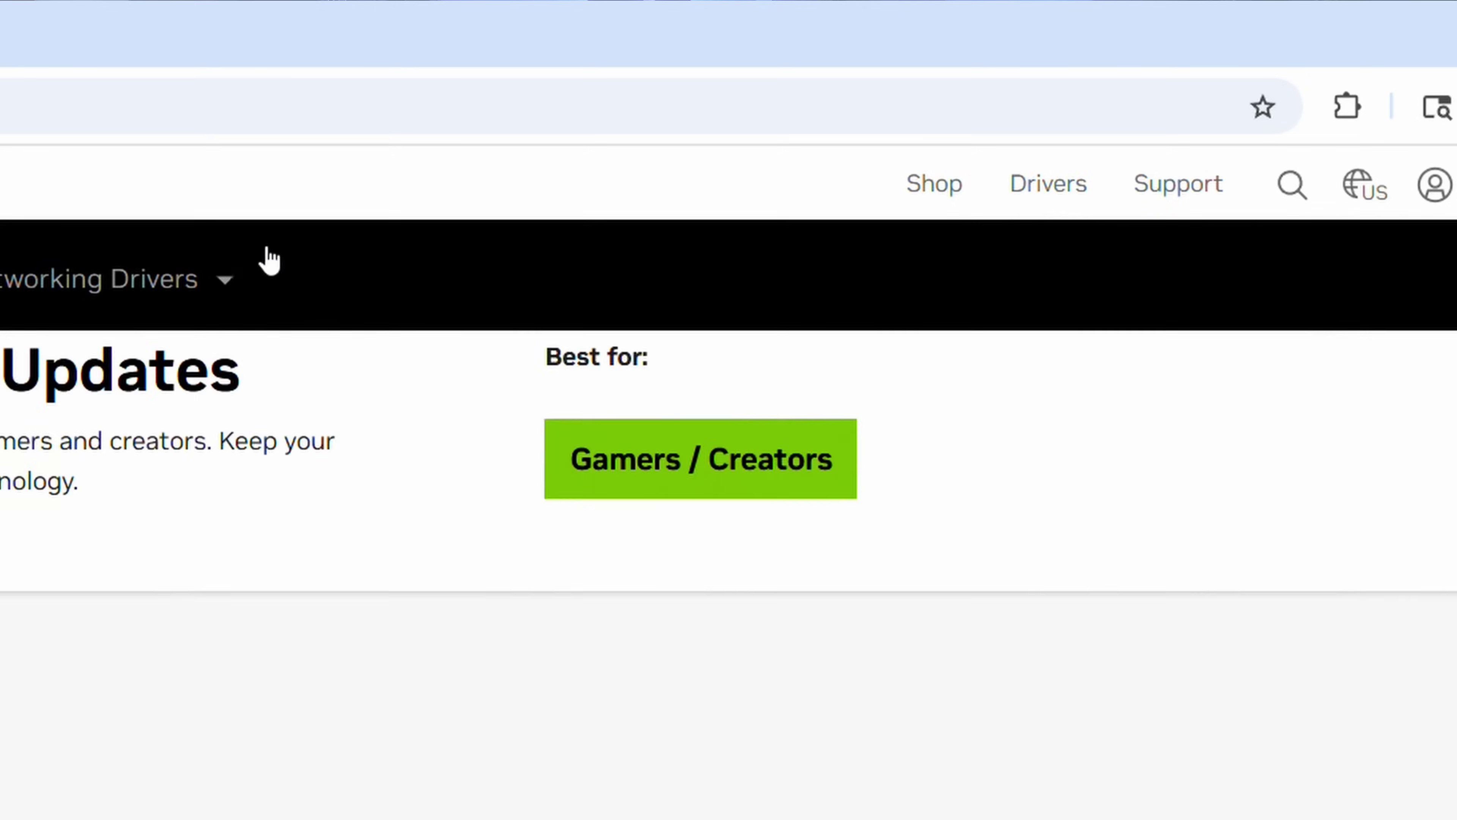
pyautogui.scroll(-5, 270, 261)
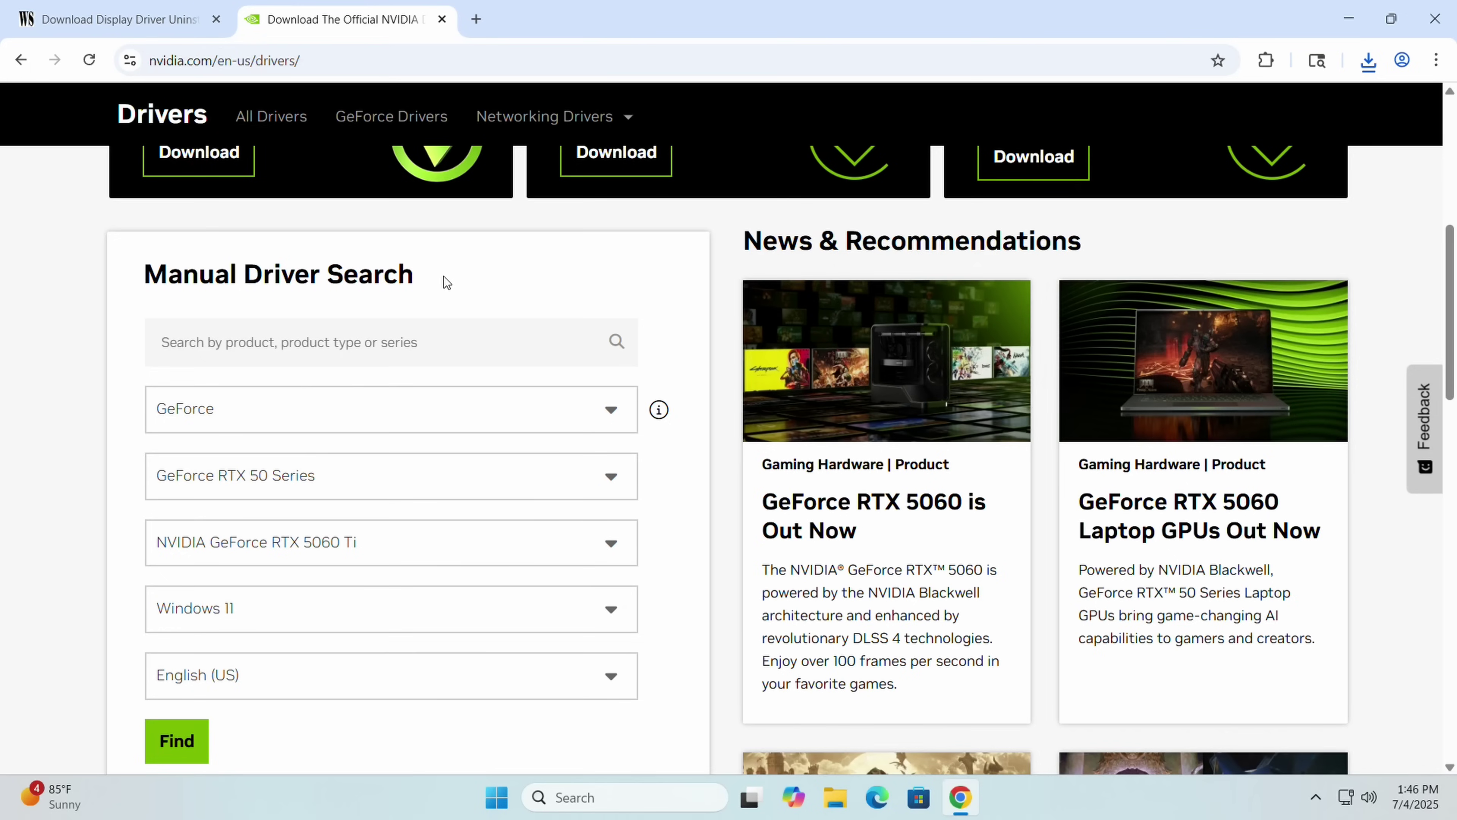
# - In the manual driver search, select GeForce, GeForce RTX 50 Series, and NVIDIA GeForce RTX 5060 Ti
pyautogui.click(226, 423)
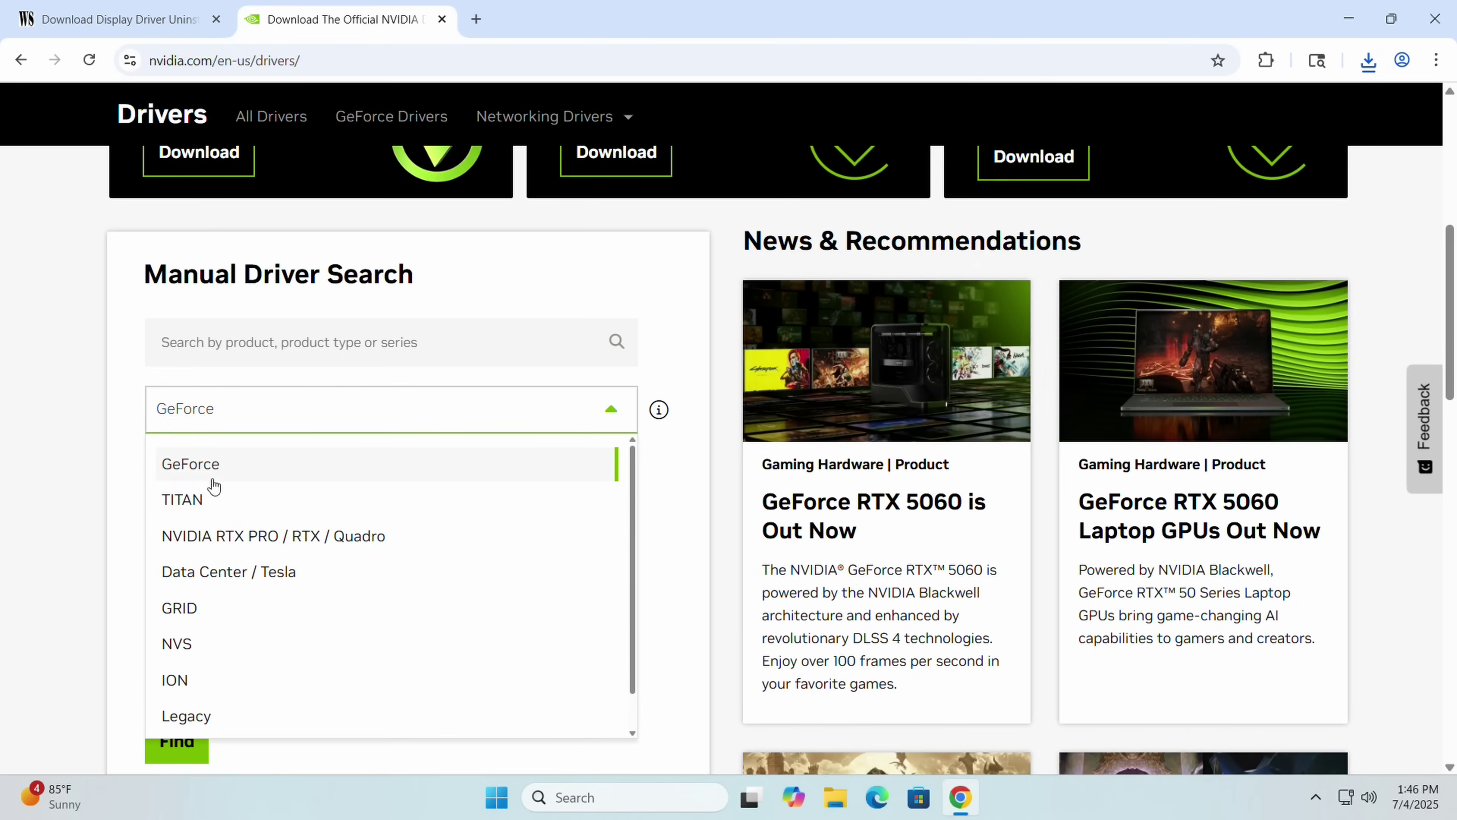
pyautogui.click(218, 463)
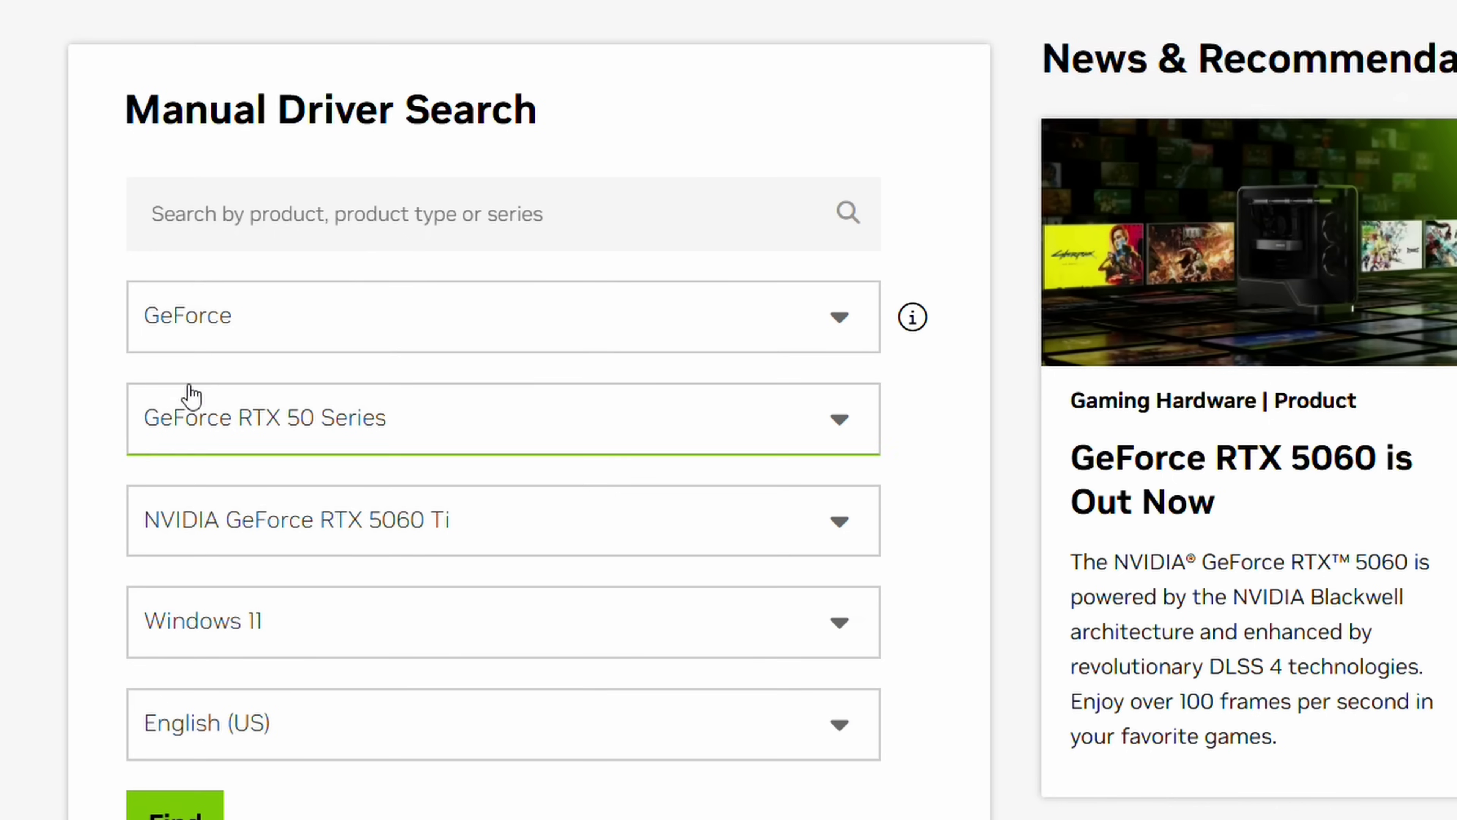
pyautogui.click(216, 481)
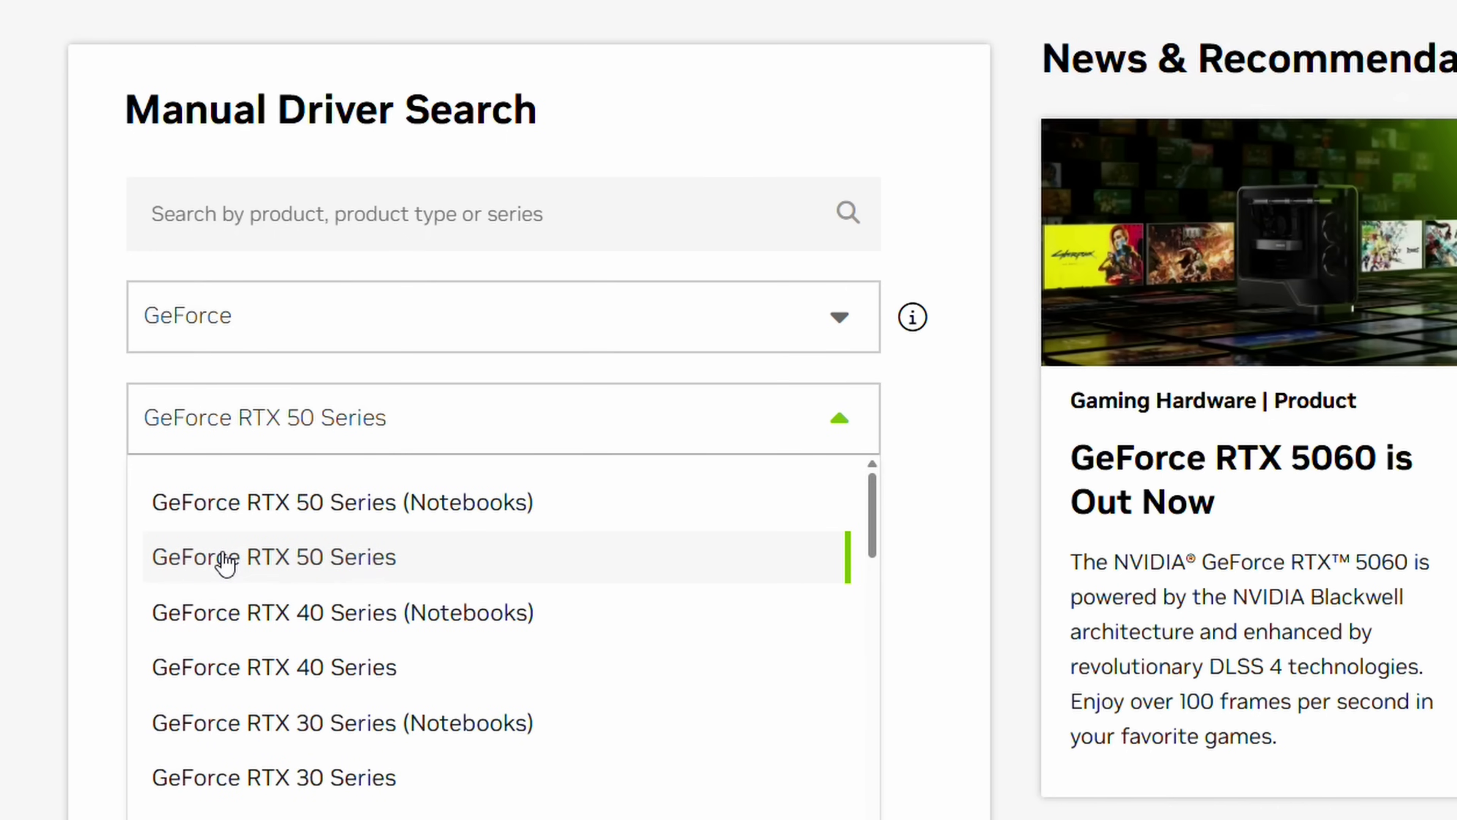
pyautogui.click(335, 557)
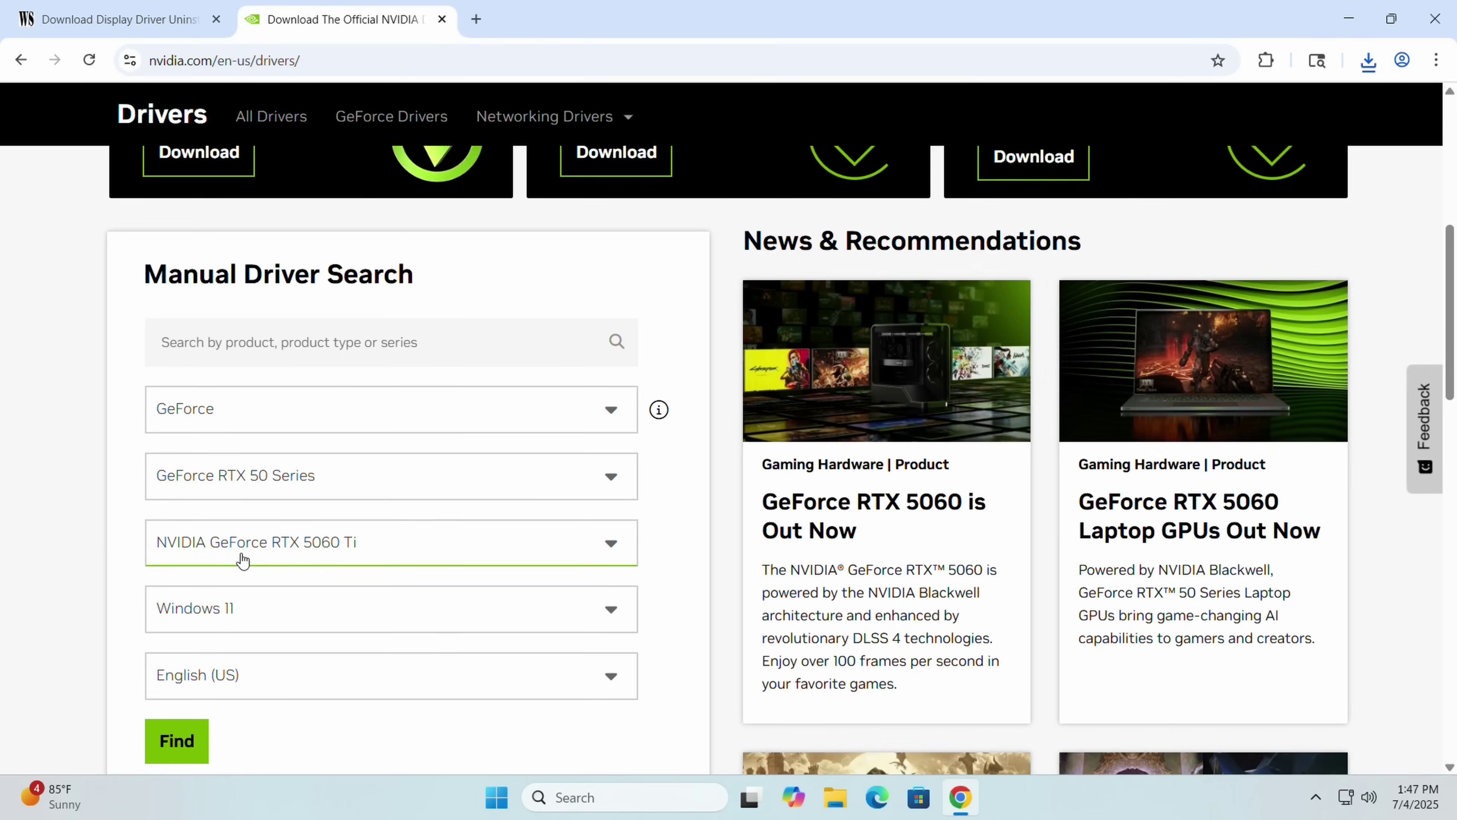
pyautogui.click(243, 561)
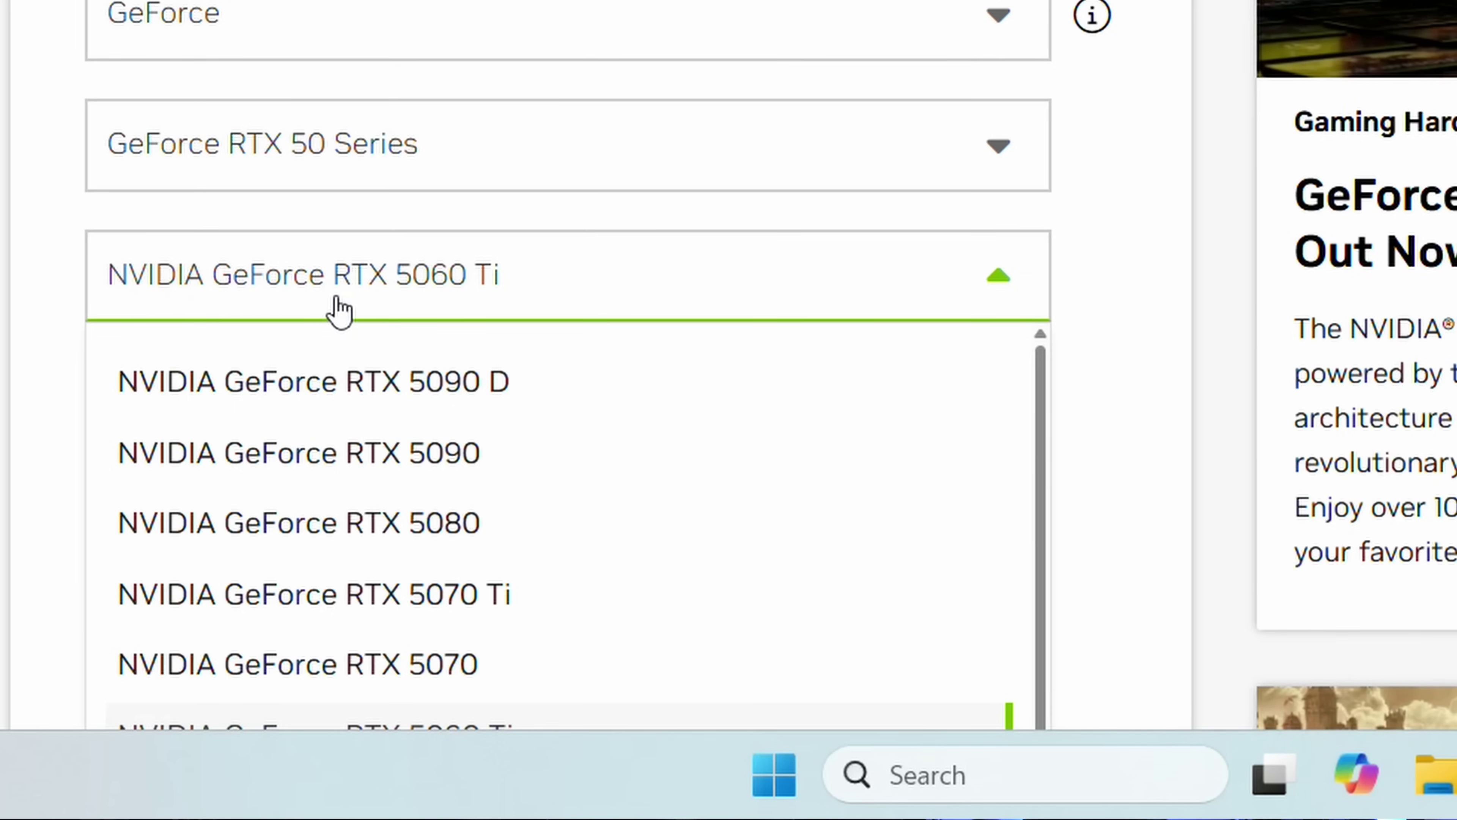
pyautogui.click(370, 295)
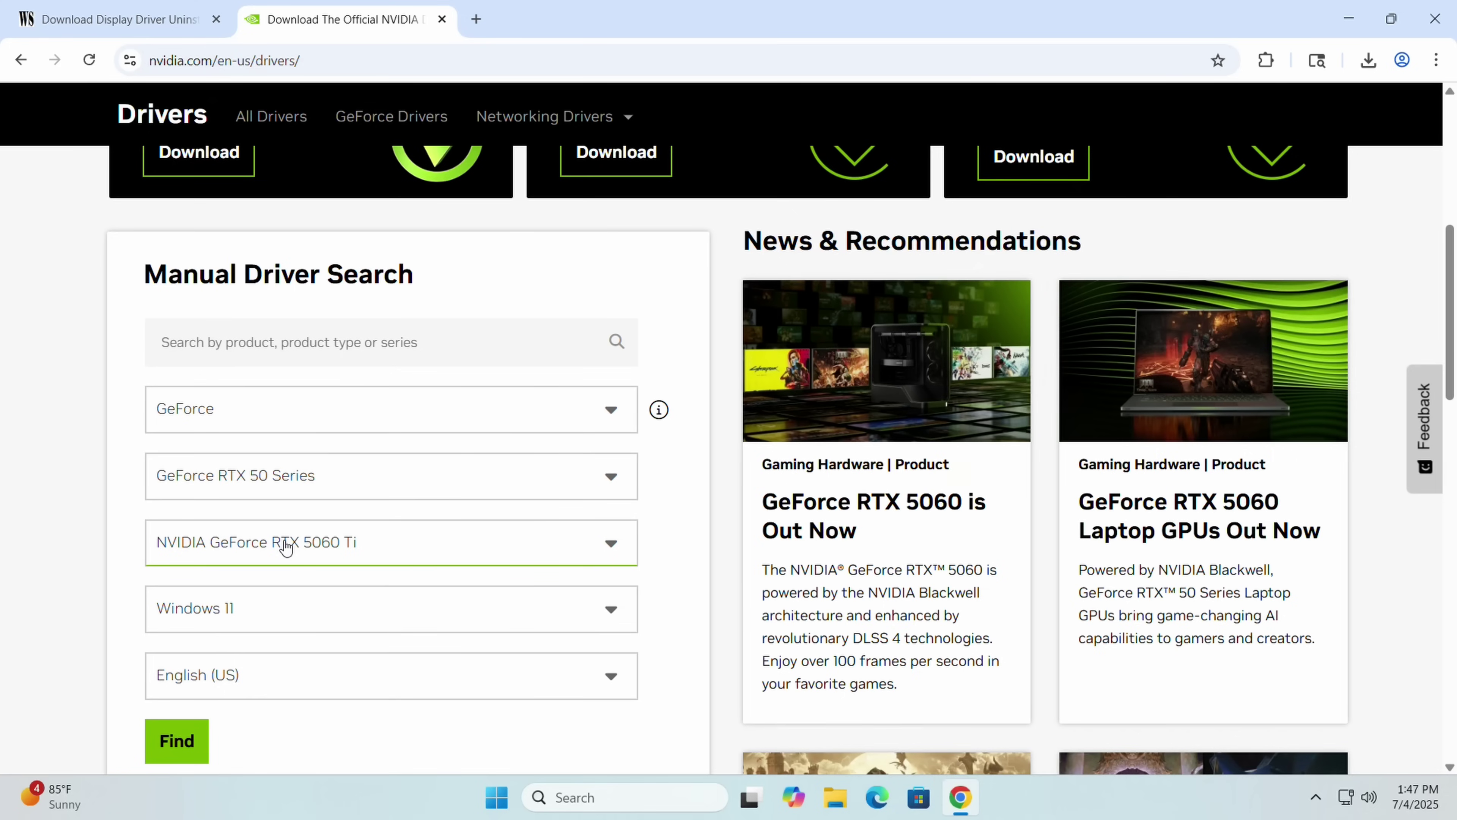
# - Choose Windows 11 and English (US) for the driver, and run the driver search
pyautogui.click(166, 626)
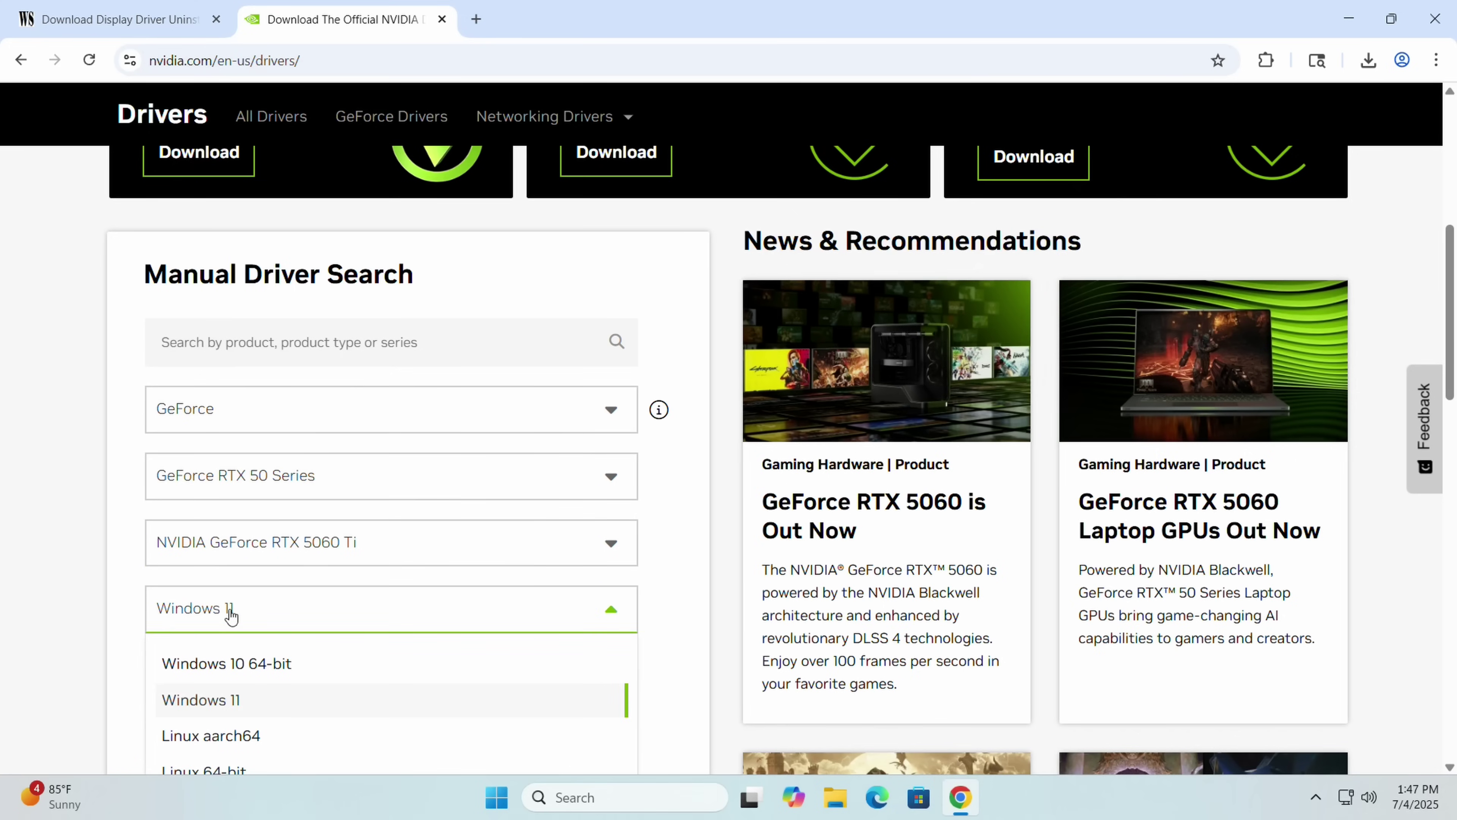
pyautogui.scroll(-3, 114, 573)
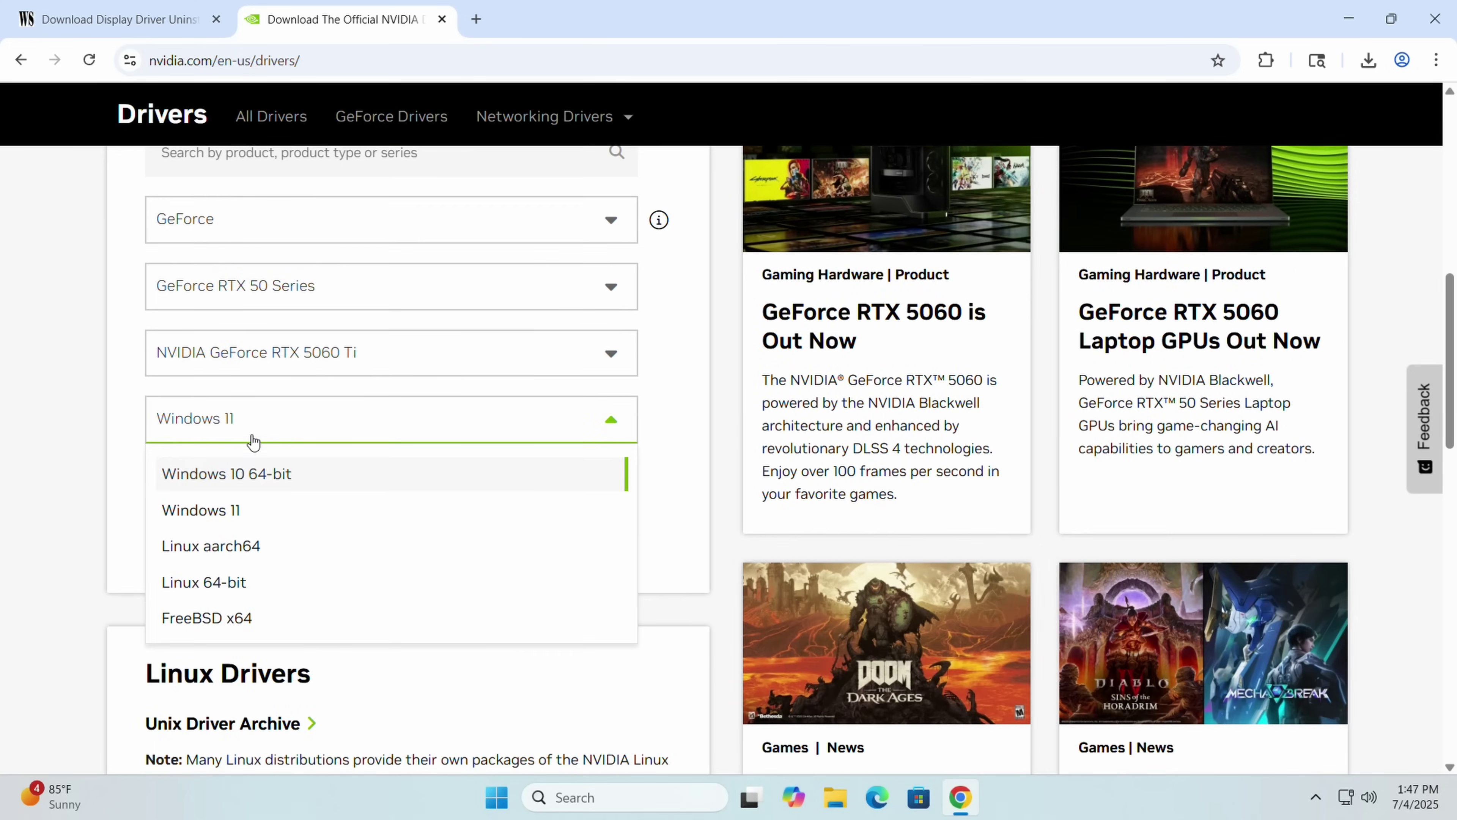
pyautogui.click(209, 523)
pyautogui.click(211, 488)
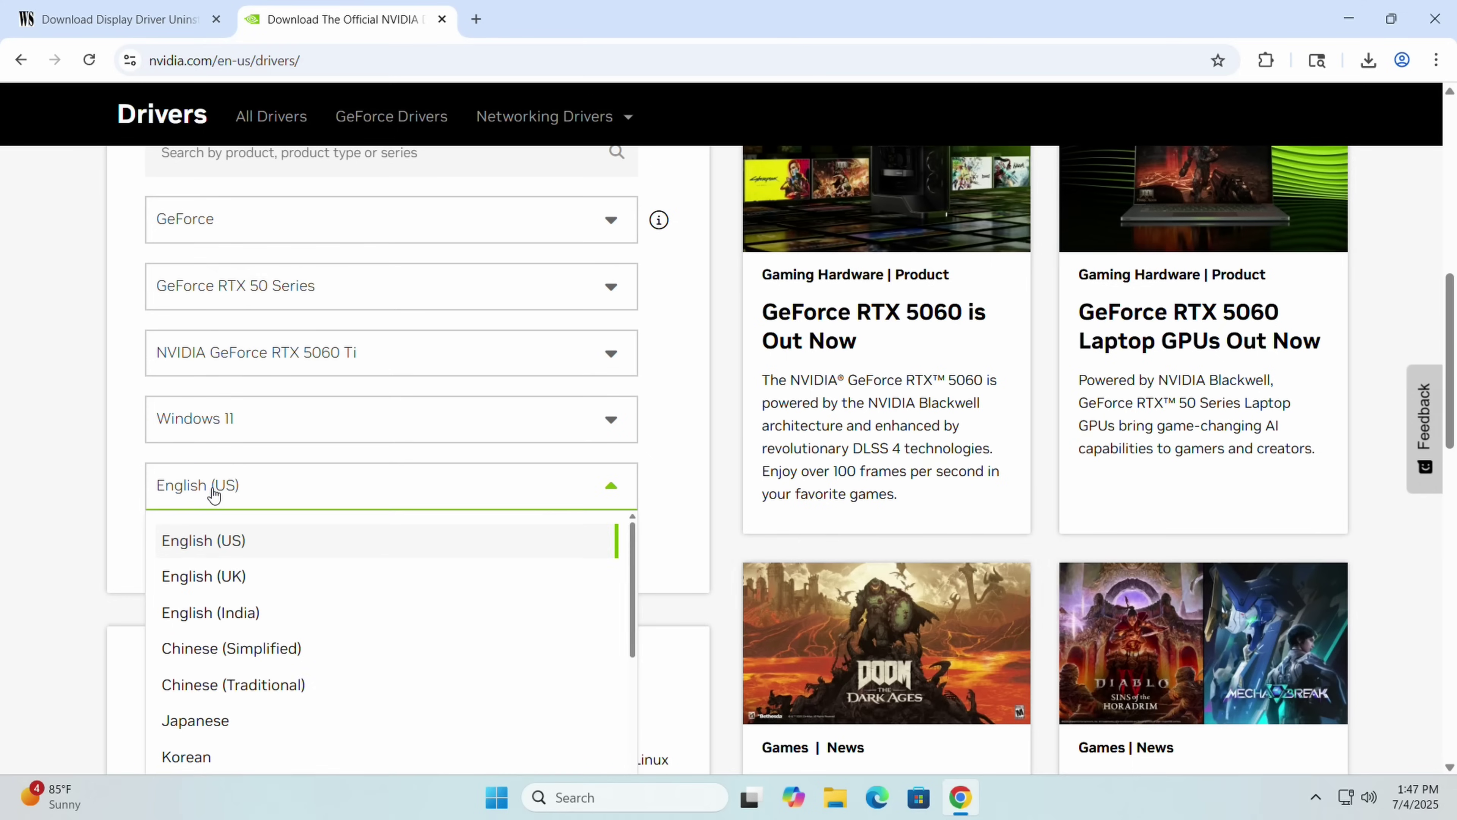
pyautogui.click(227, 503)
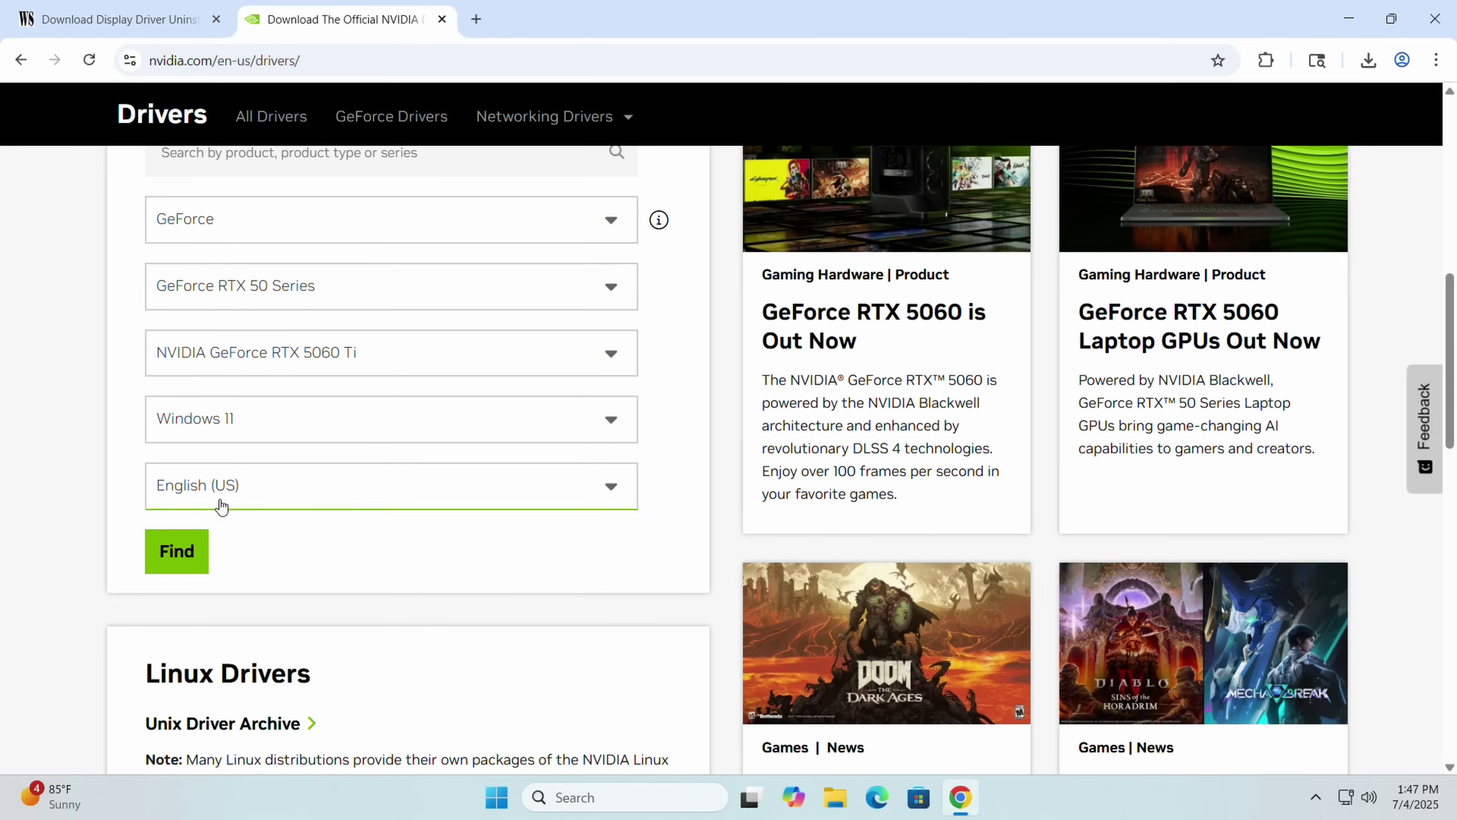
pyautogui.click(178, 551)
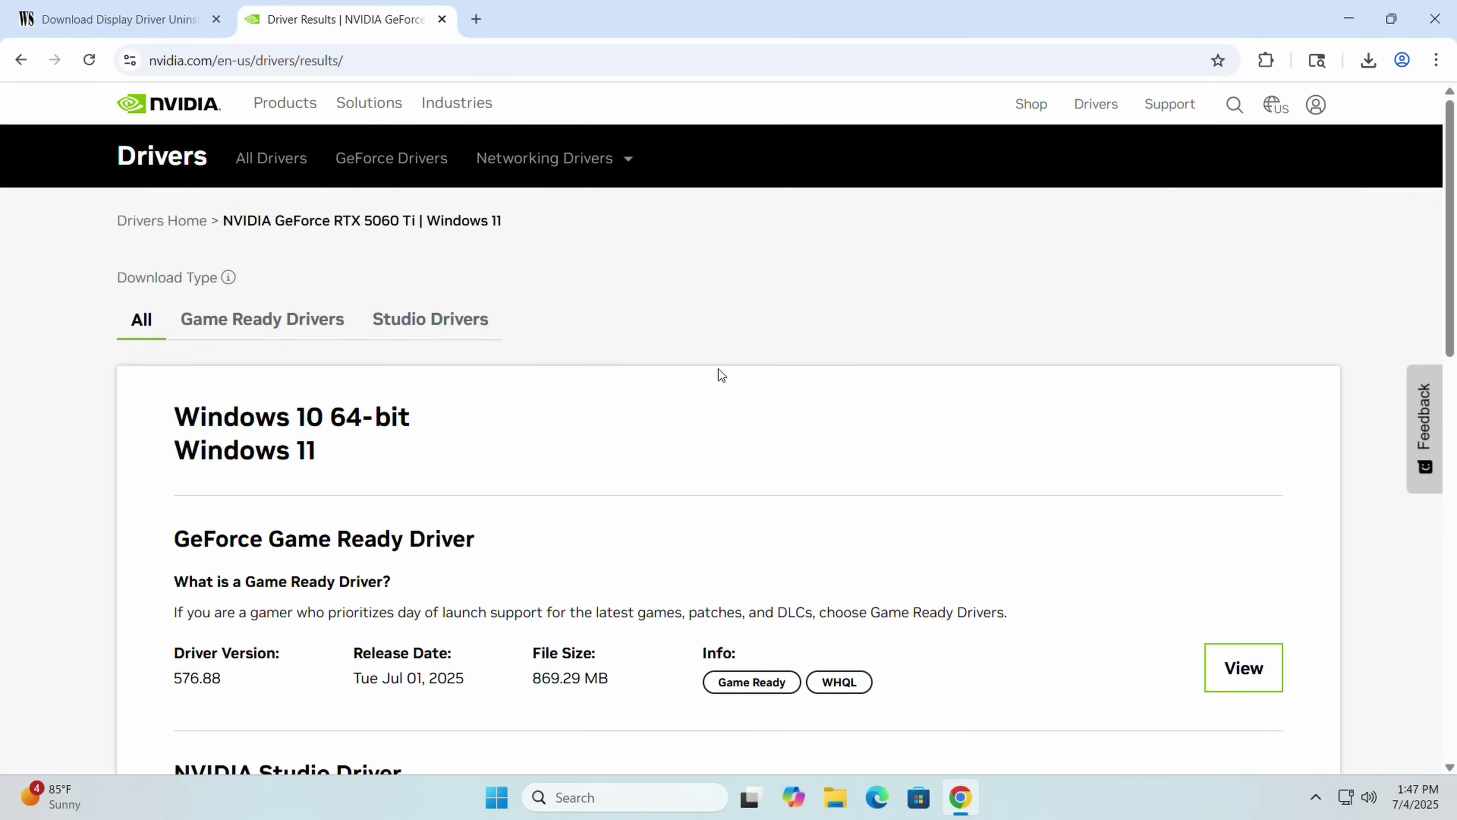
# - Open the GeForce Game Ready Driver 576.88 from the results and download it
pyautogui.scroll(-1, 731, 353)
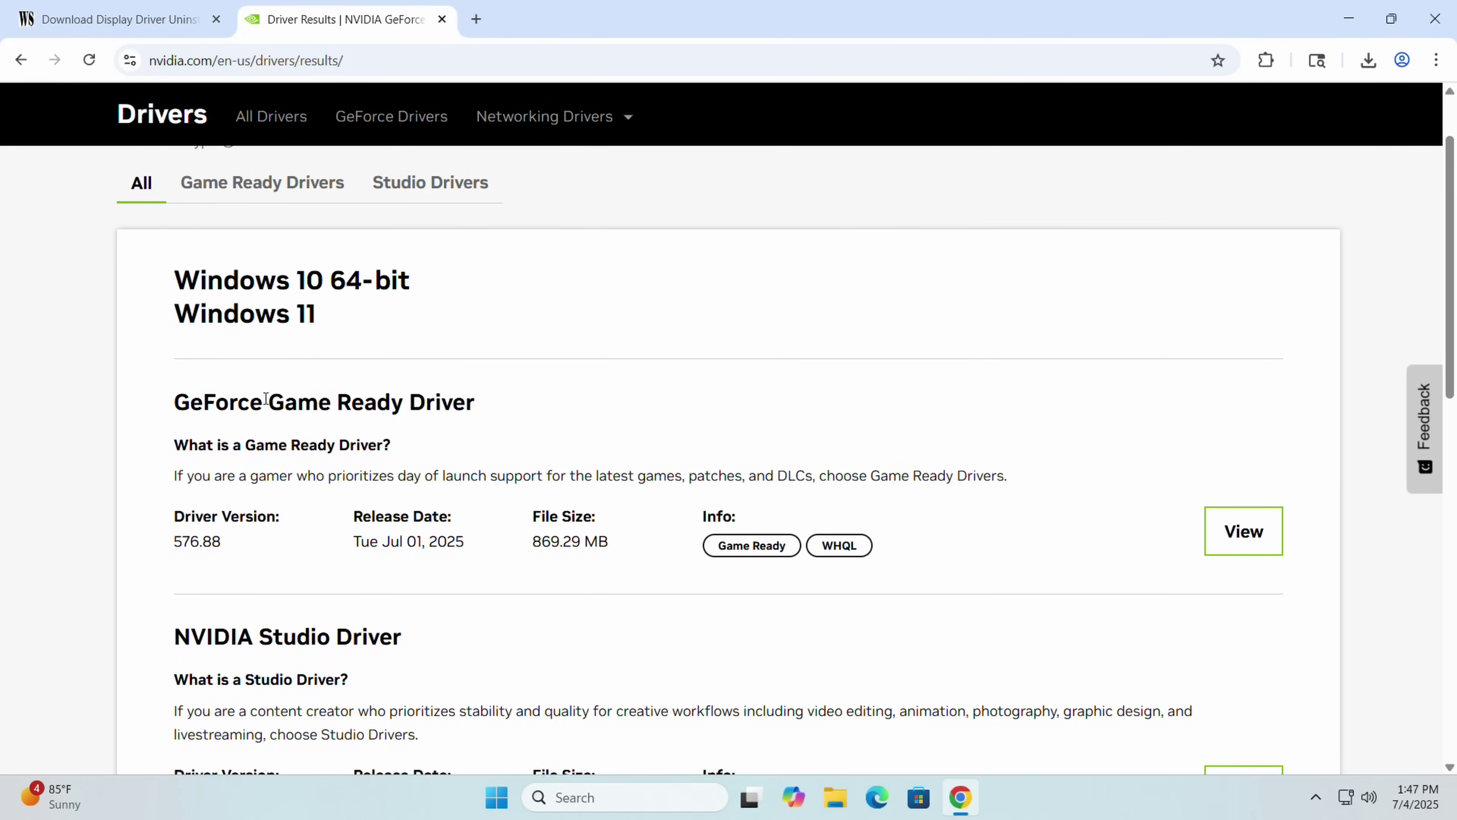
pyautogui.moveTo(210, 402); pyautogui.dragTo(551, 425)
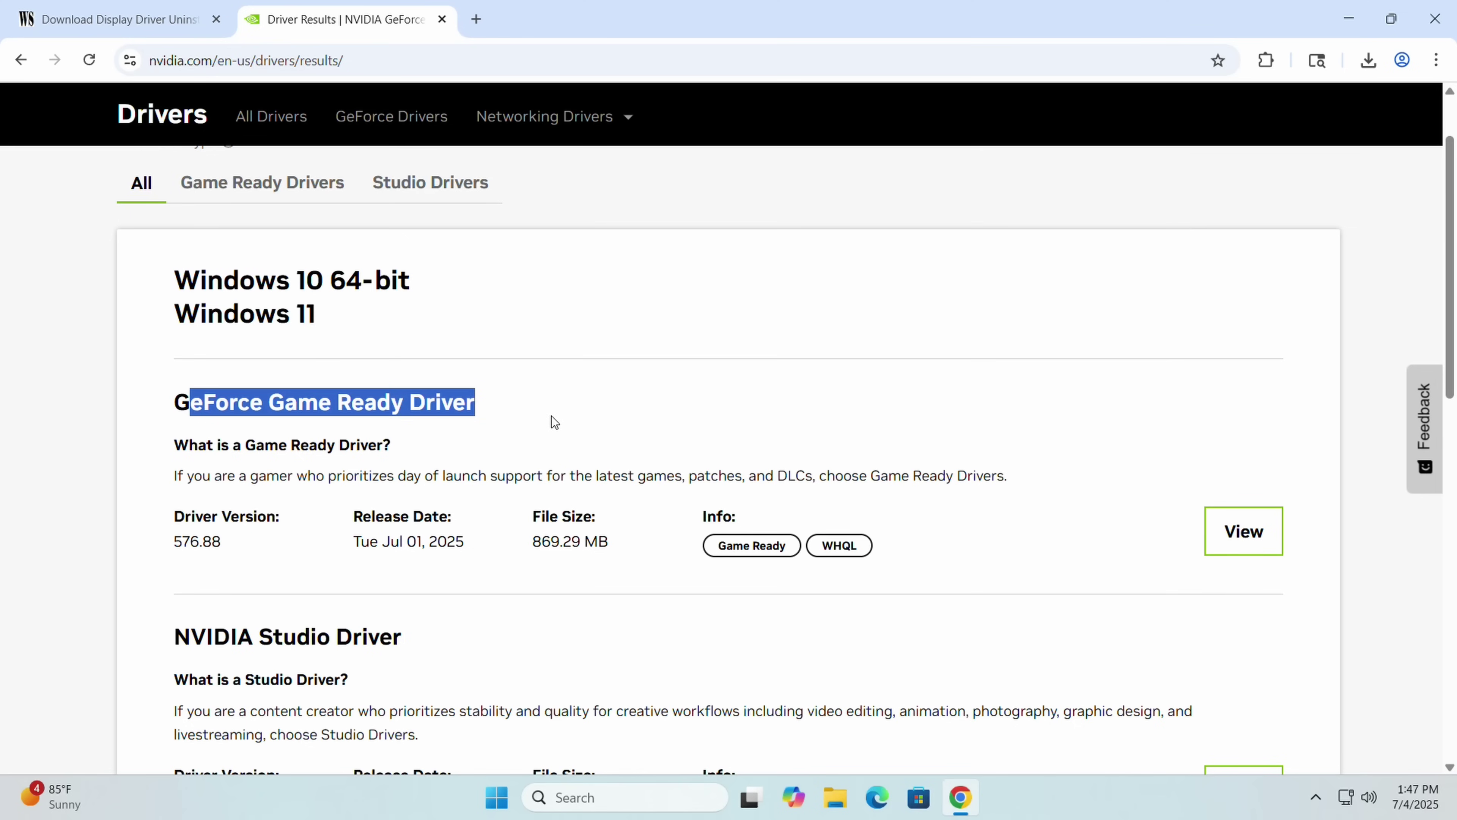
pyautogui.scroll(-2, 223, 528)
pyautogui.moveTo(172, 555); pyautogui.dragTo(439, 552)
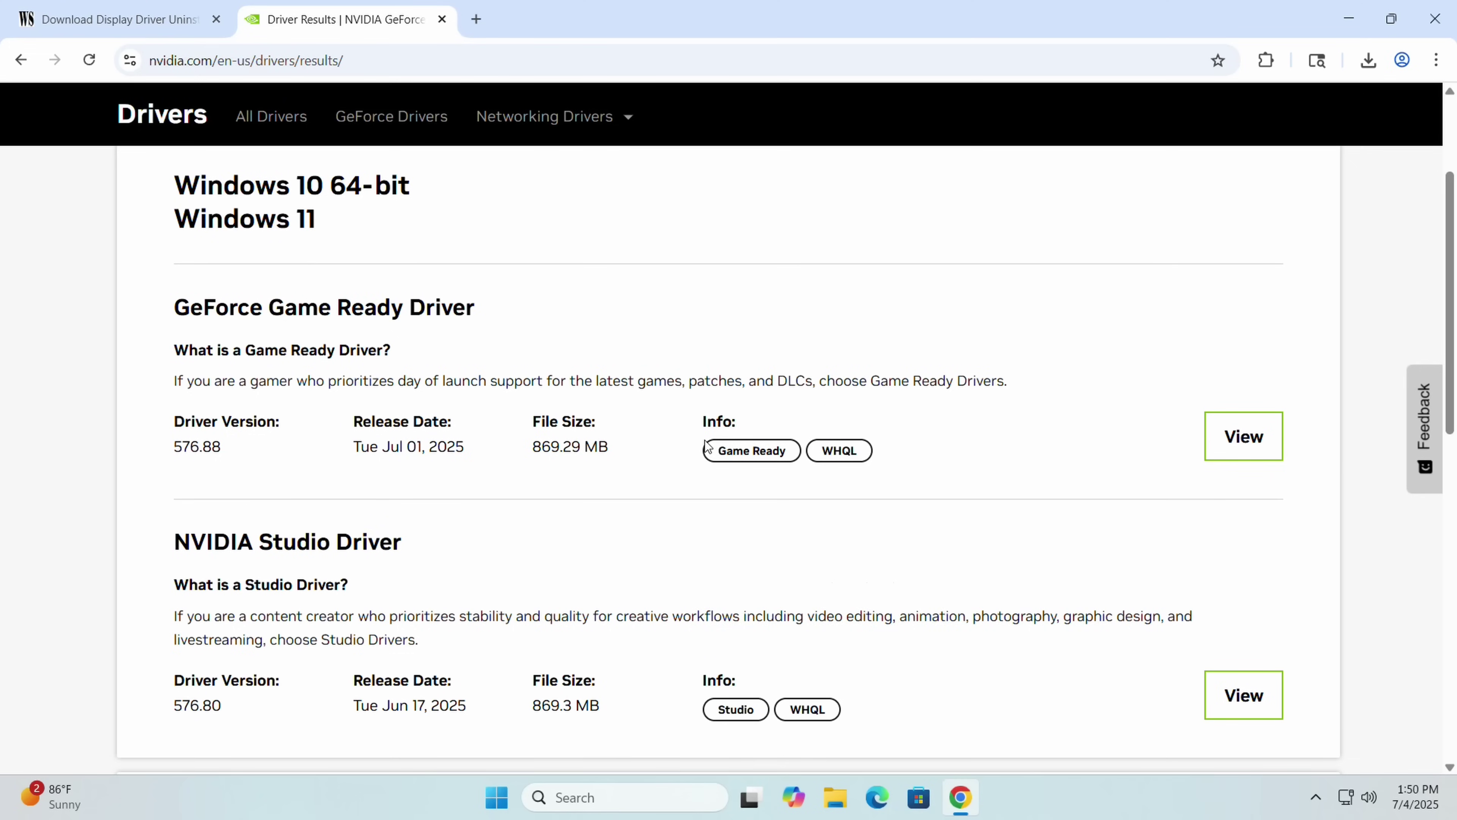
pyautogui.click(1238, 450)
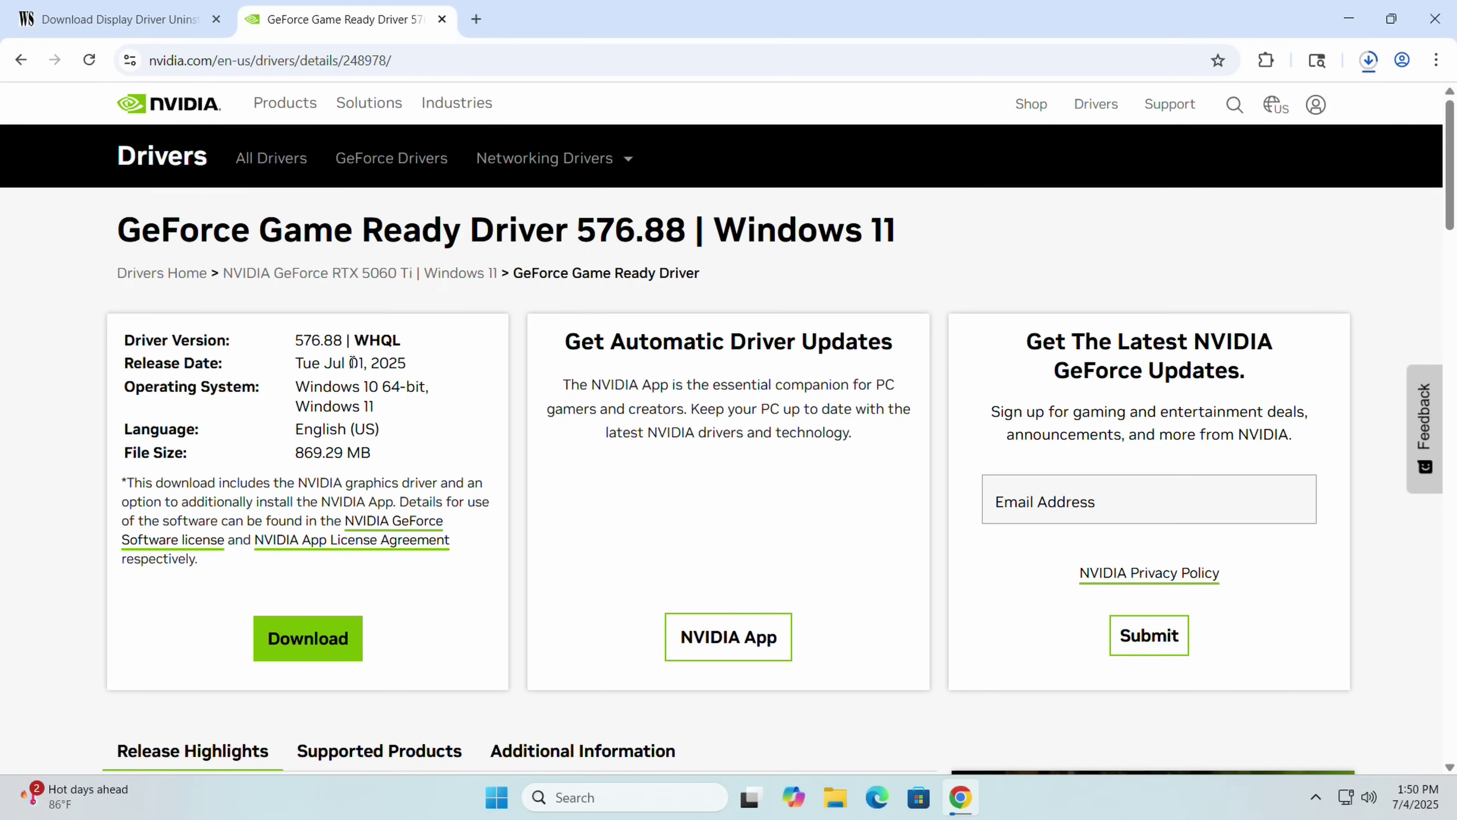
# - Extract the downloaded DDU v18.1.1.5 archive from the Downloads folder to c:\DDU, and return to the desktop
pyautogui.click(1368, 61)
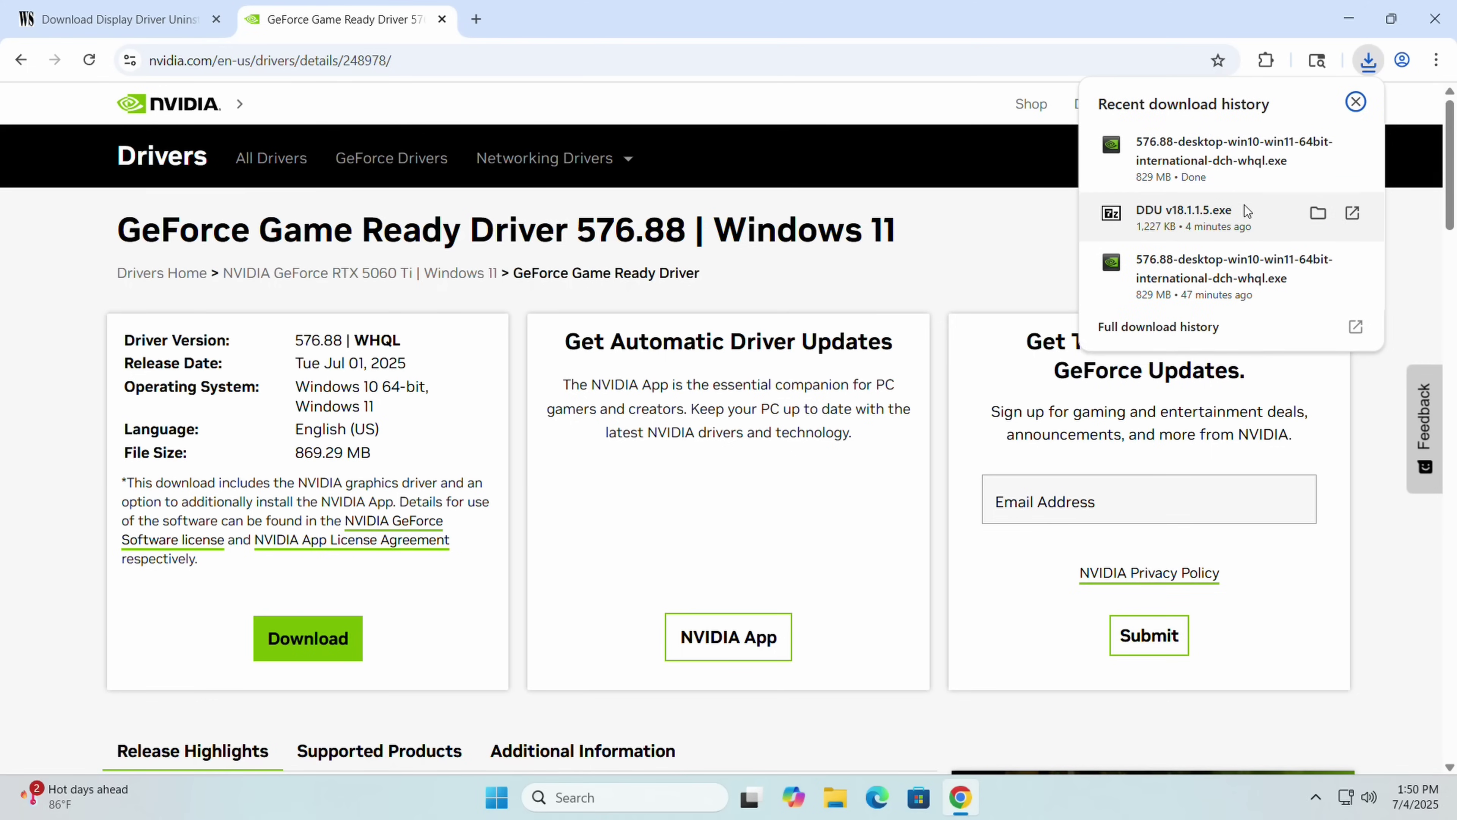
pyautogui.click(1318, 213)
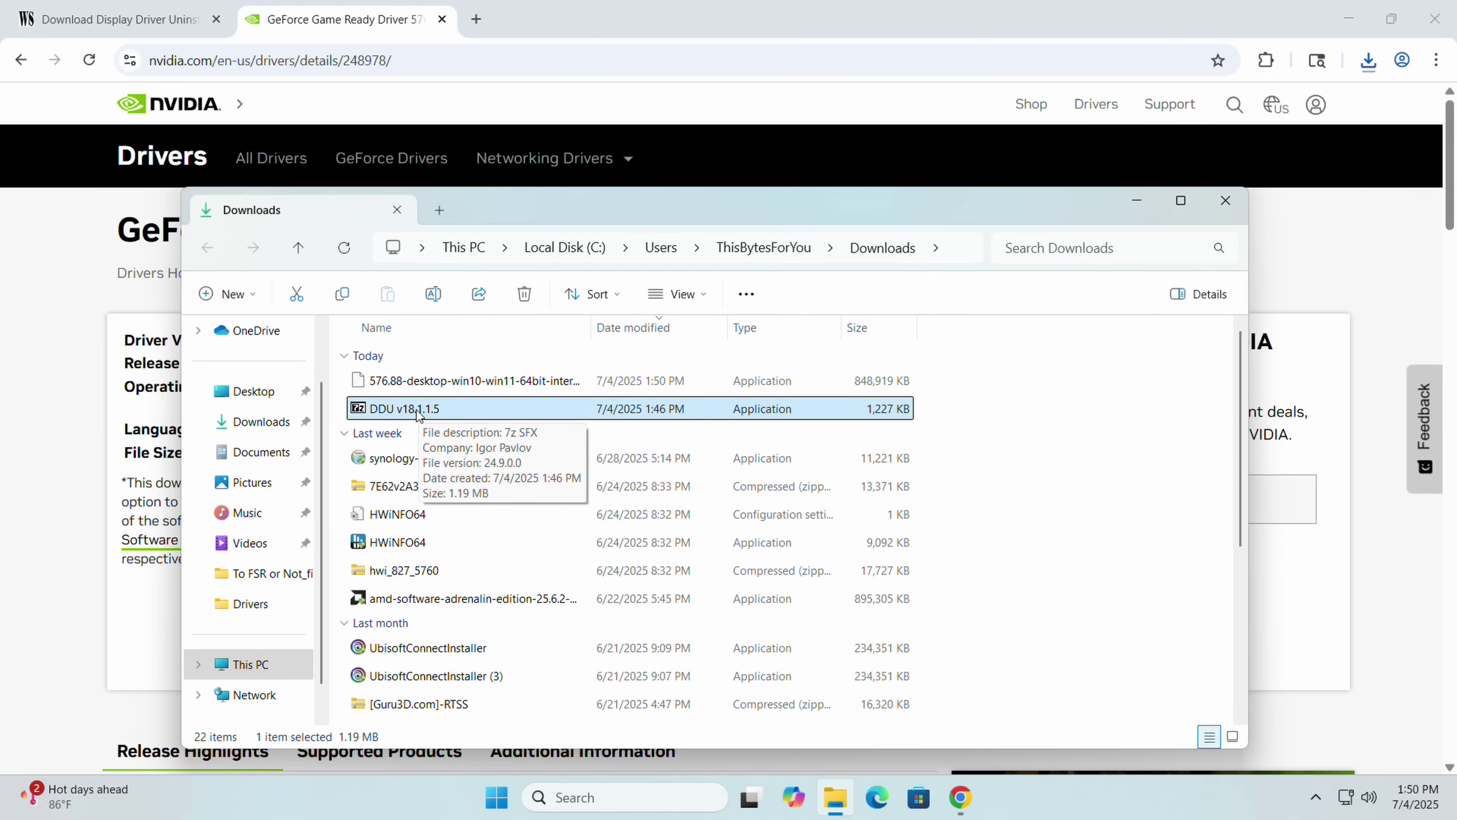
pyautogui.doubleClick(417, 409)
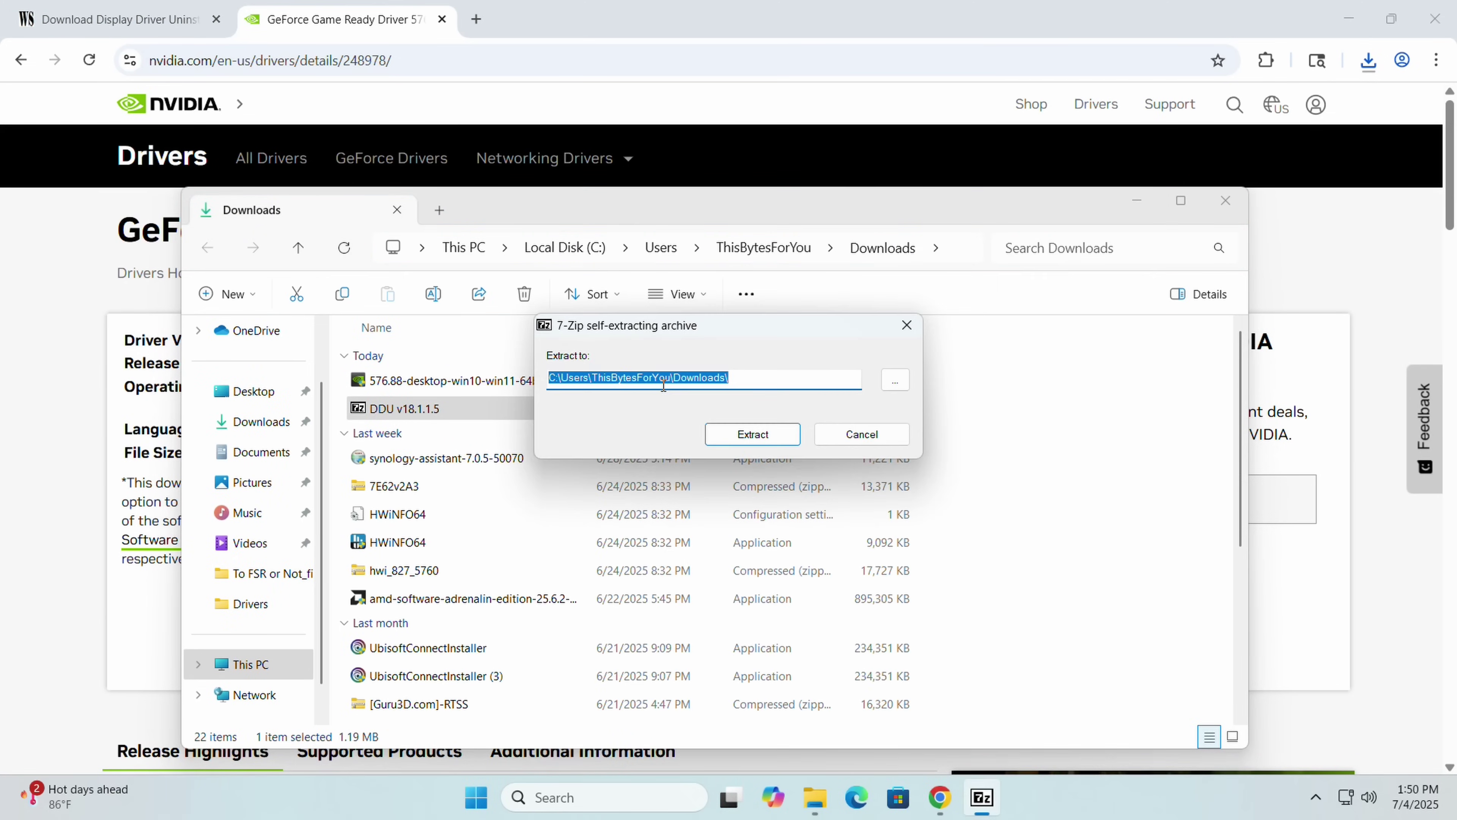
pyautogui.write('c:\\DDU')
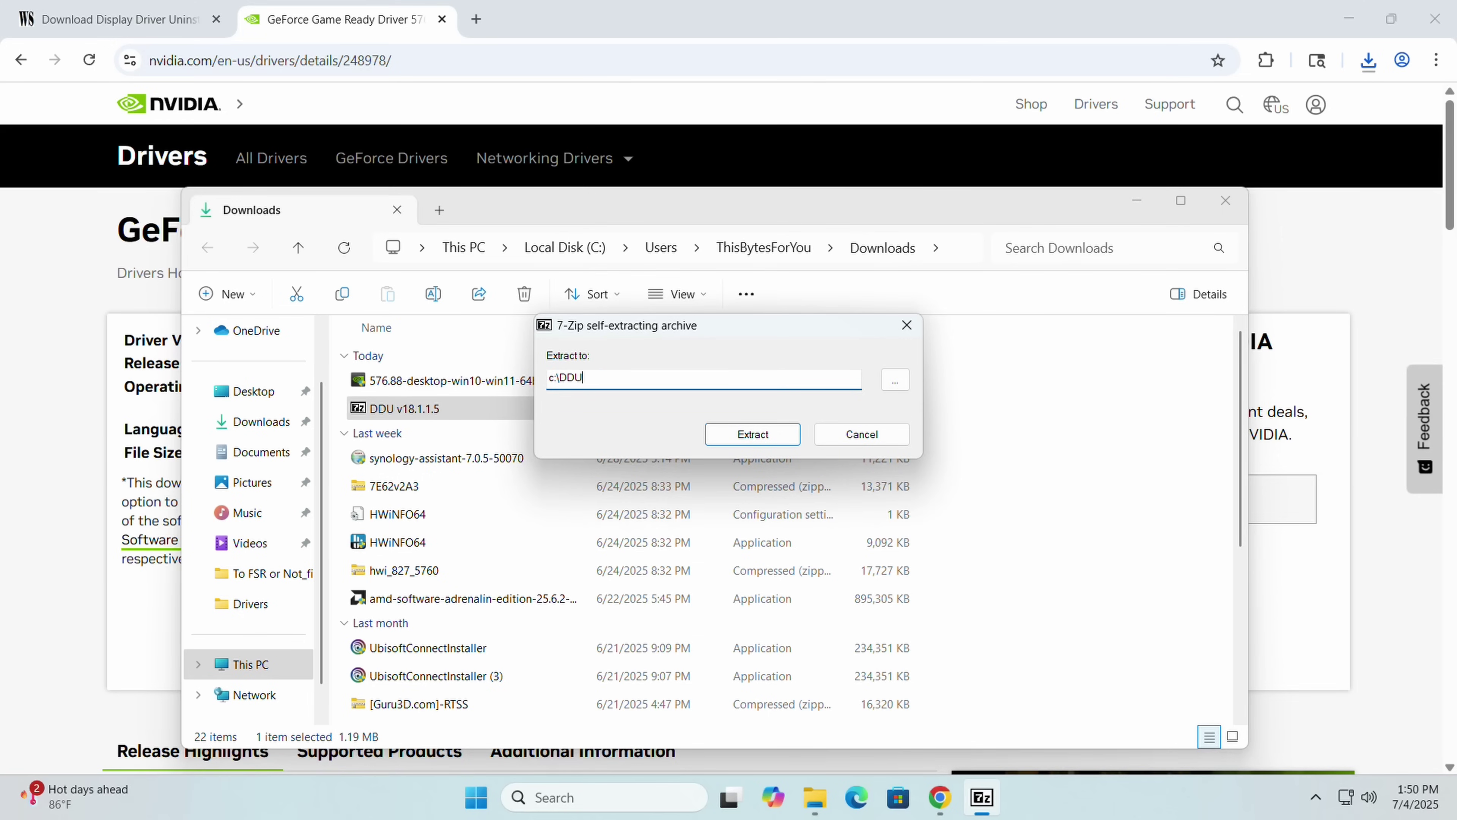
pyautogui.press('Return')
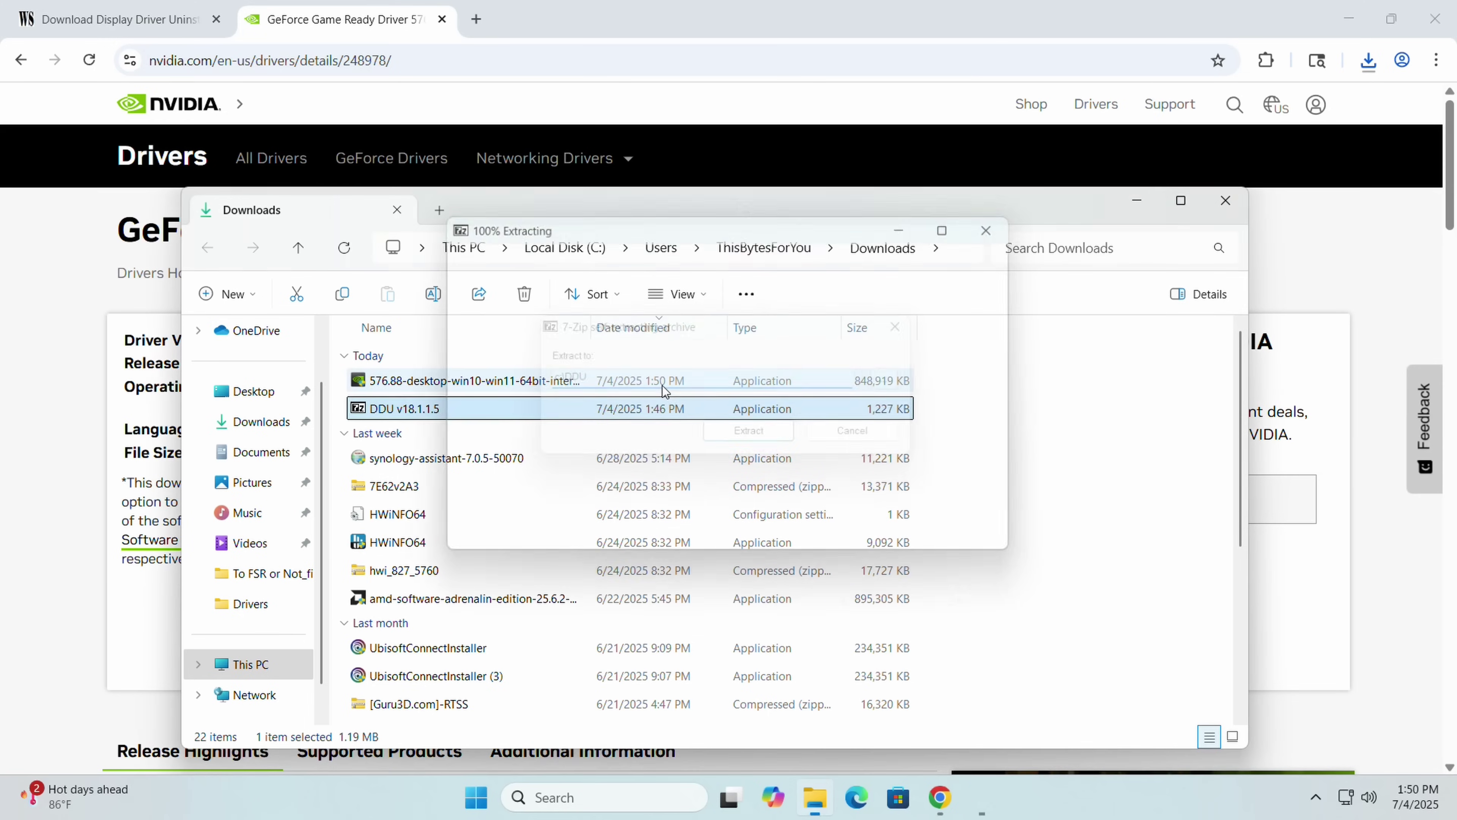
pyautogui.click(1227, 202)
pyautogui.press('super+d')
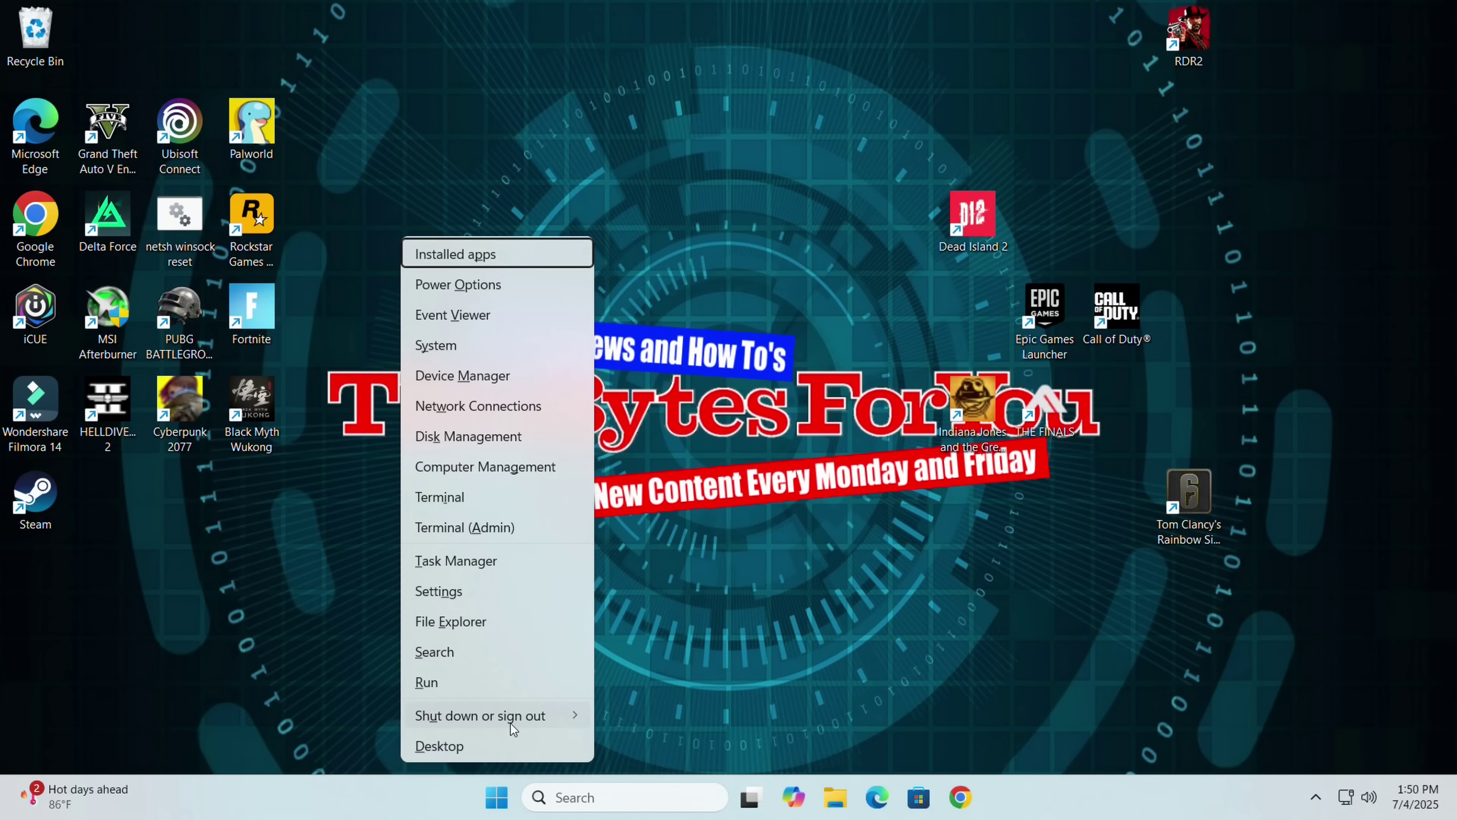
# - Restart the PC into the recovery environment, and restart through the advanced Startup Settings to boot into Safe Mode
pyautogui.moveTo(513, 727)
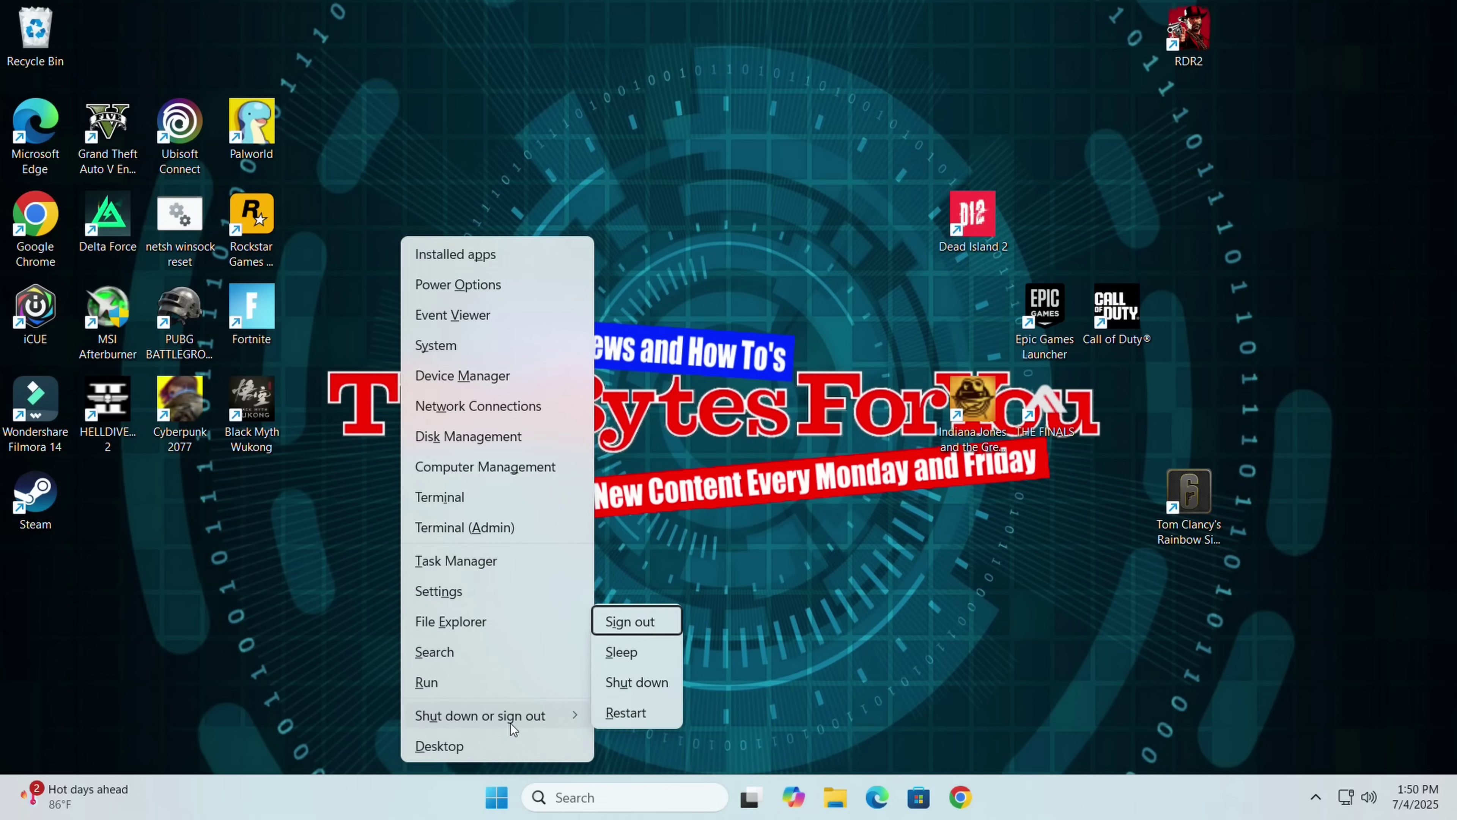
pyautogui.click(610, 715)
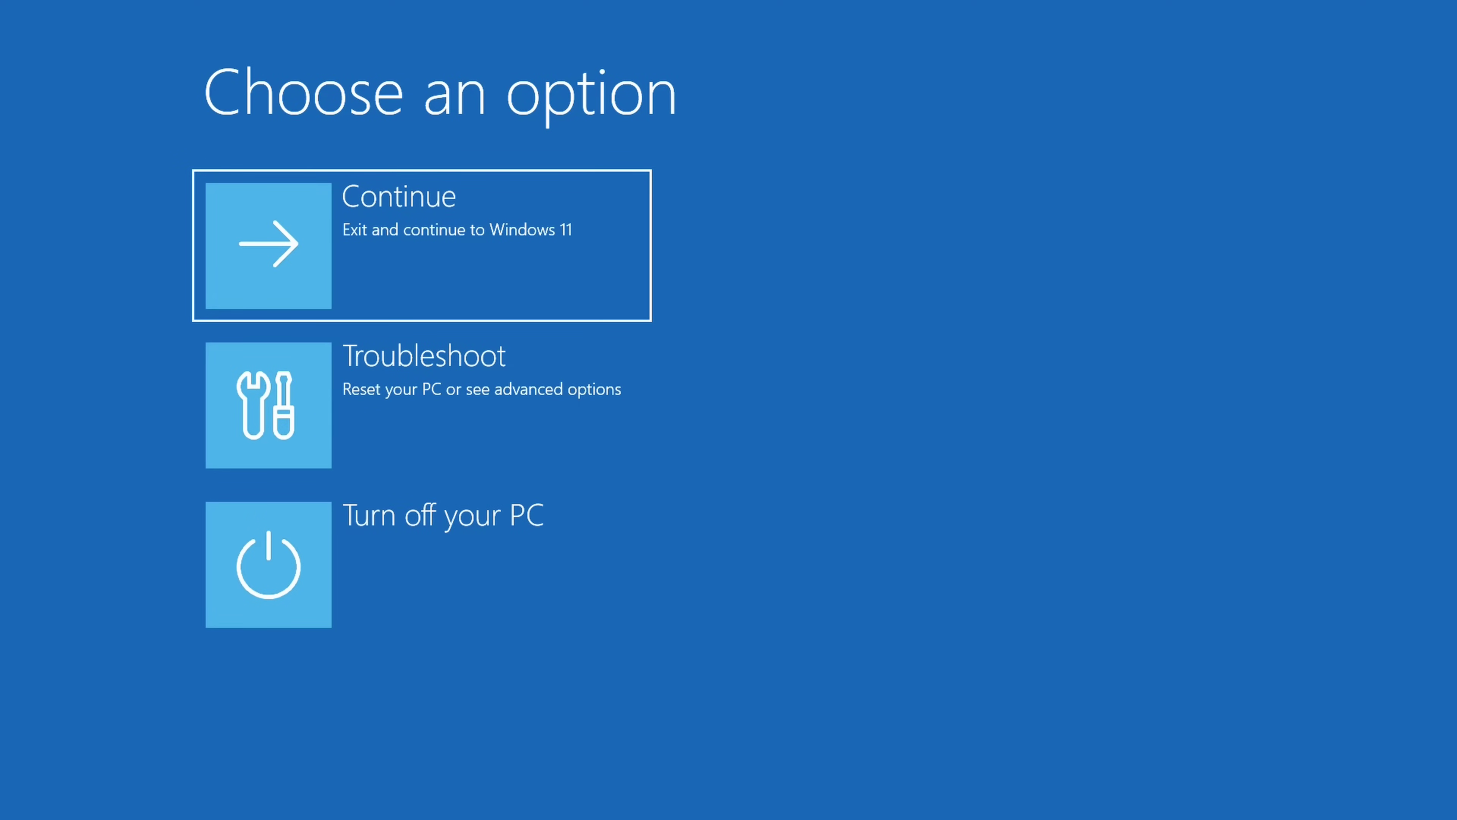
pyautogui.press('Down')
pyautogui.press('Return')
pyautogui.press('Down')
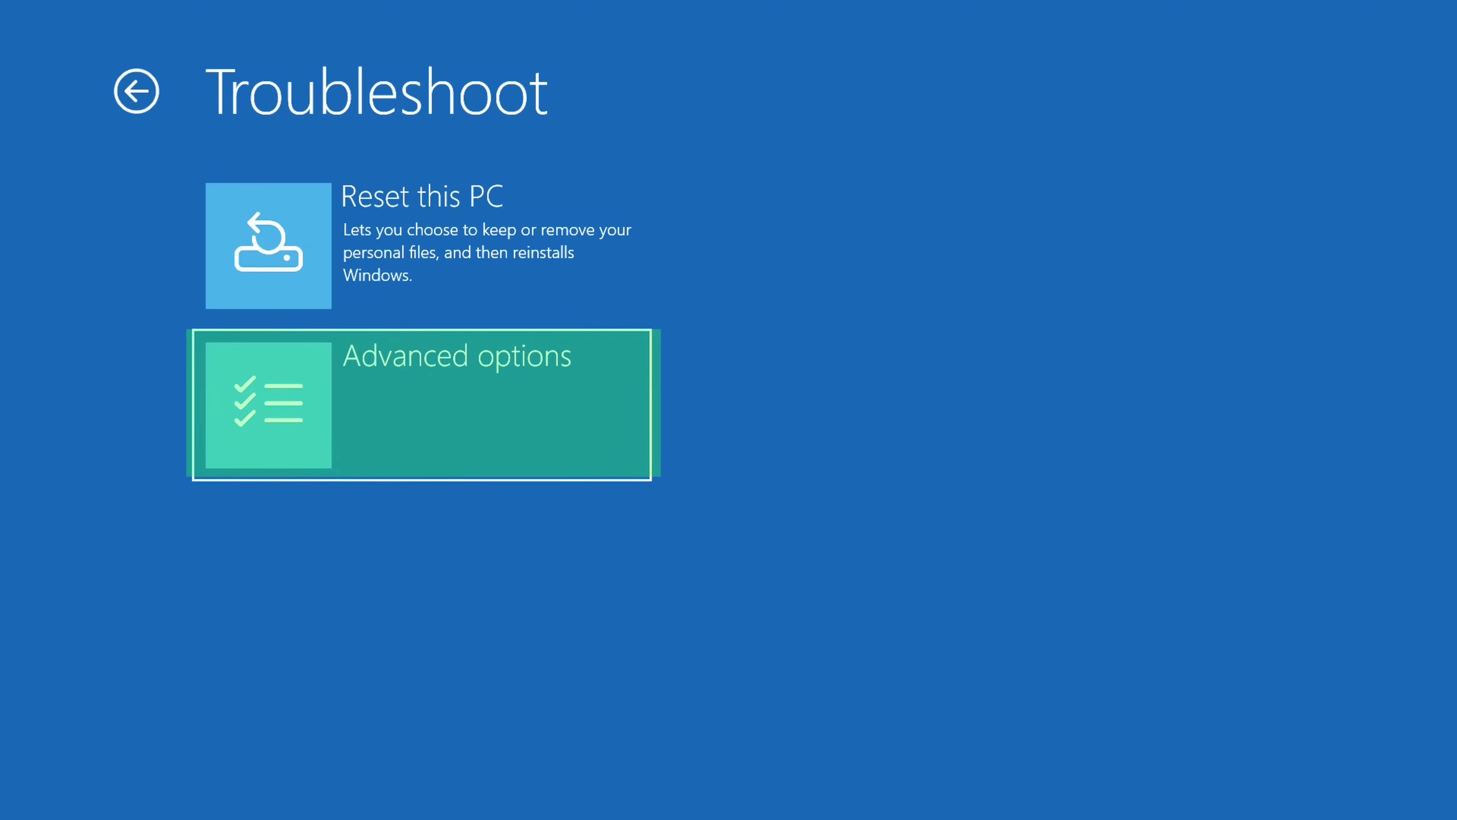
pyautogui.press('Return')
pyautogui.press('Down')
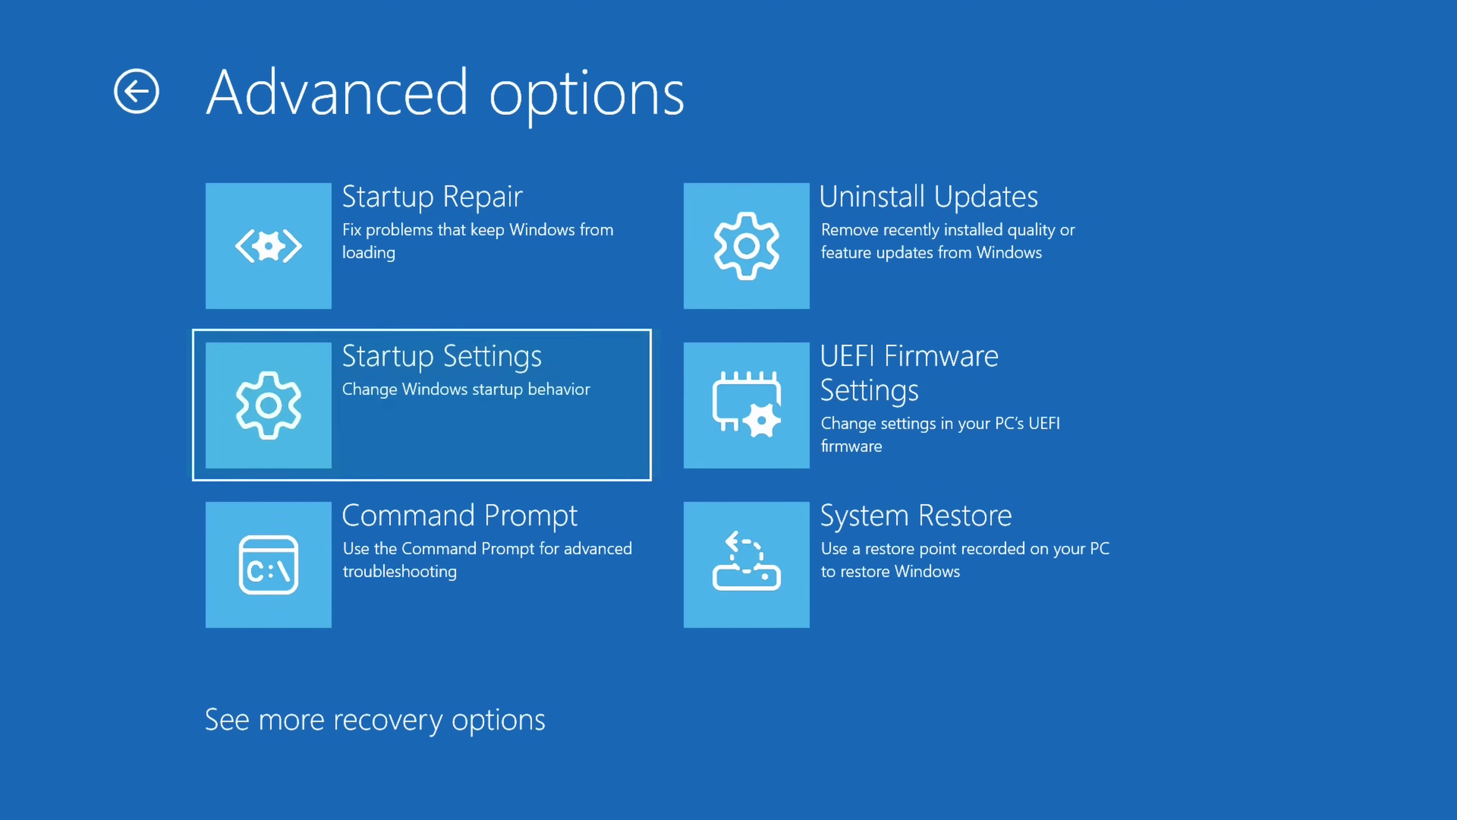
pyautogui.press('Return')
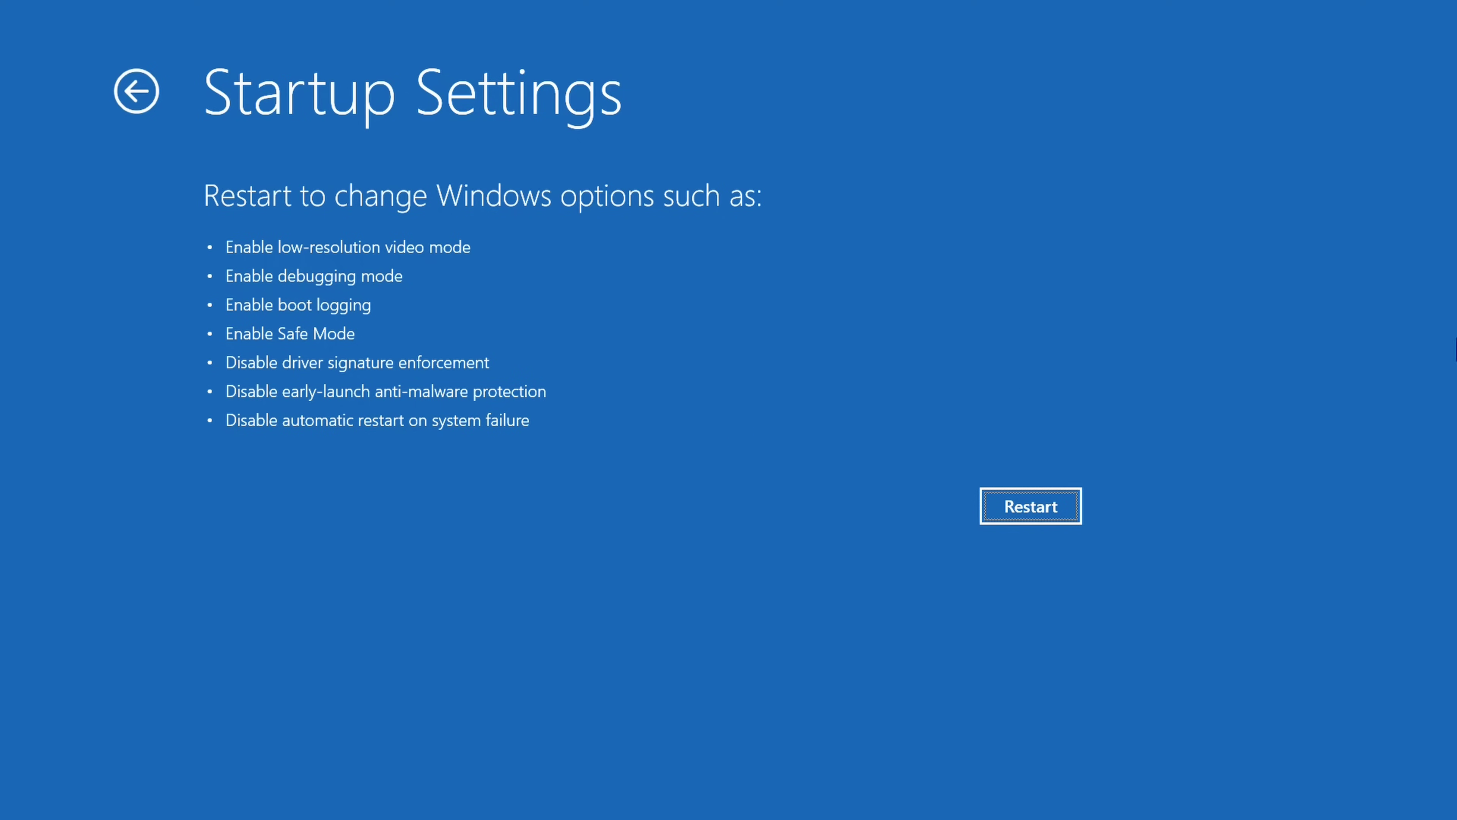
pyautogui.click(1045, 508)
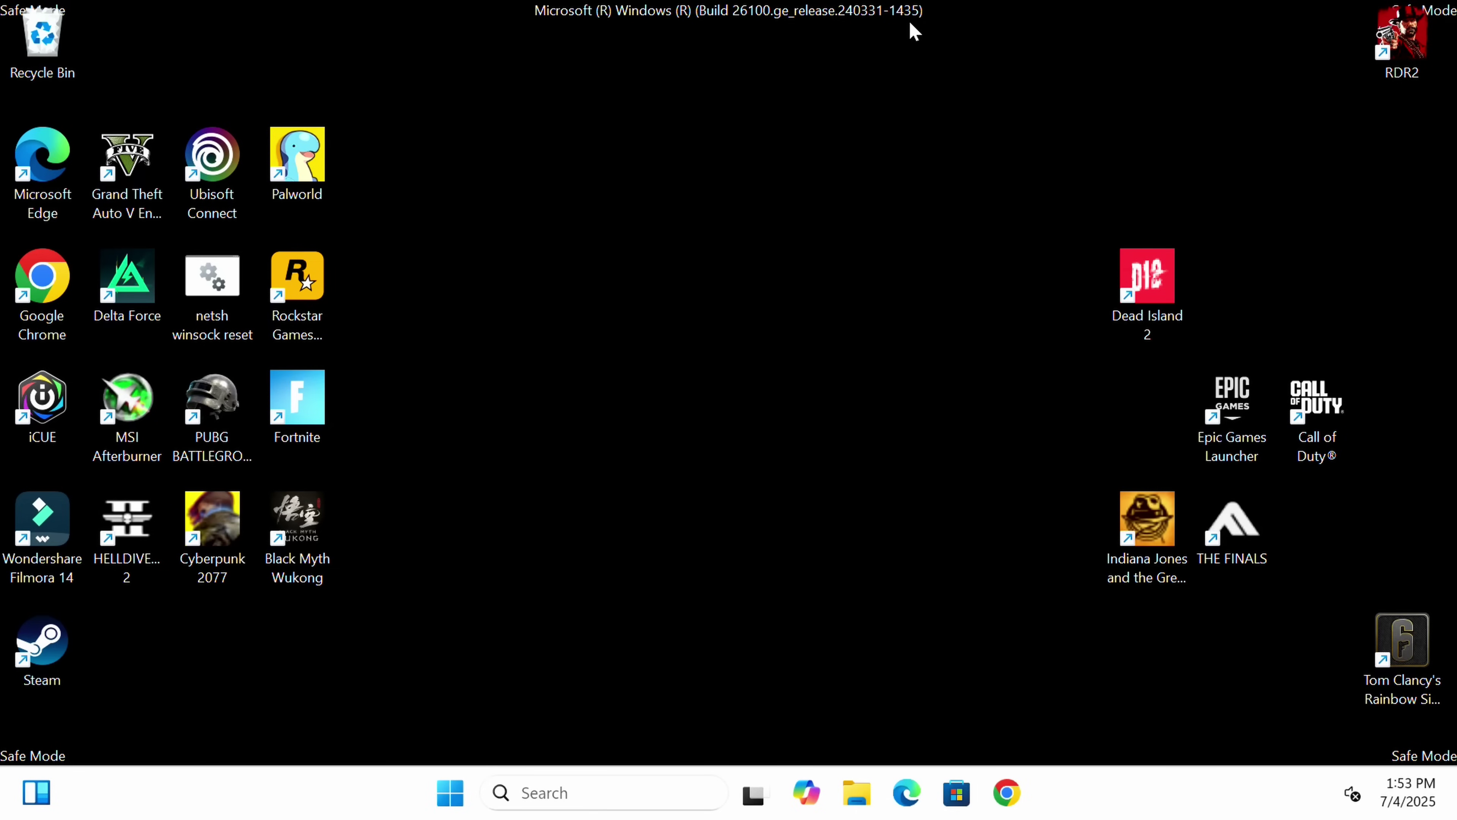
# - Launch Display Driver Uninstaller from C:\DDU\DDU v18.1.1.5 and accept its first-launch notice
pyautogui.click(857, 803)
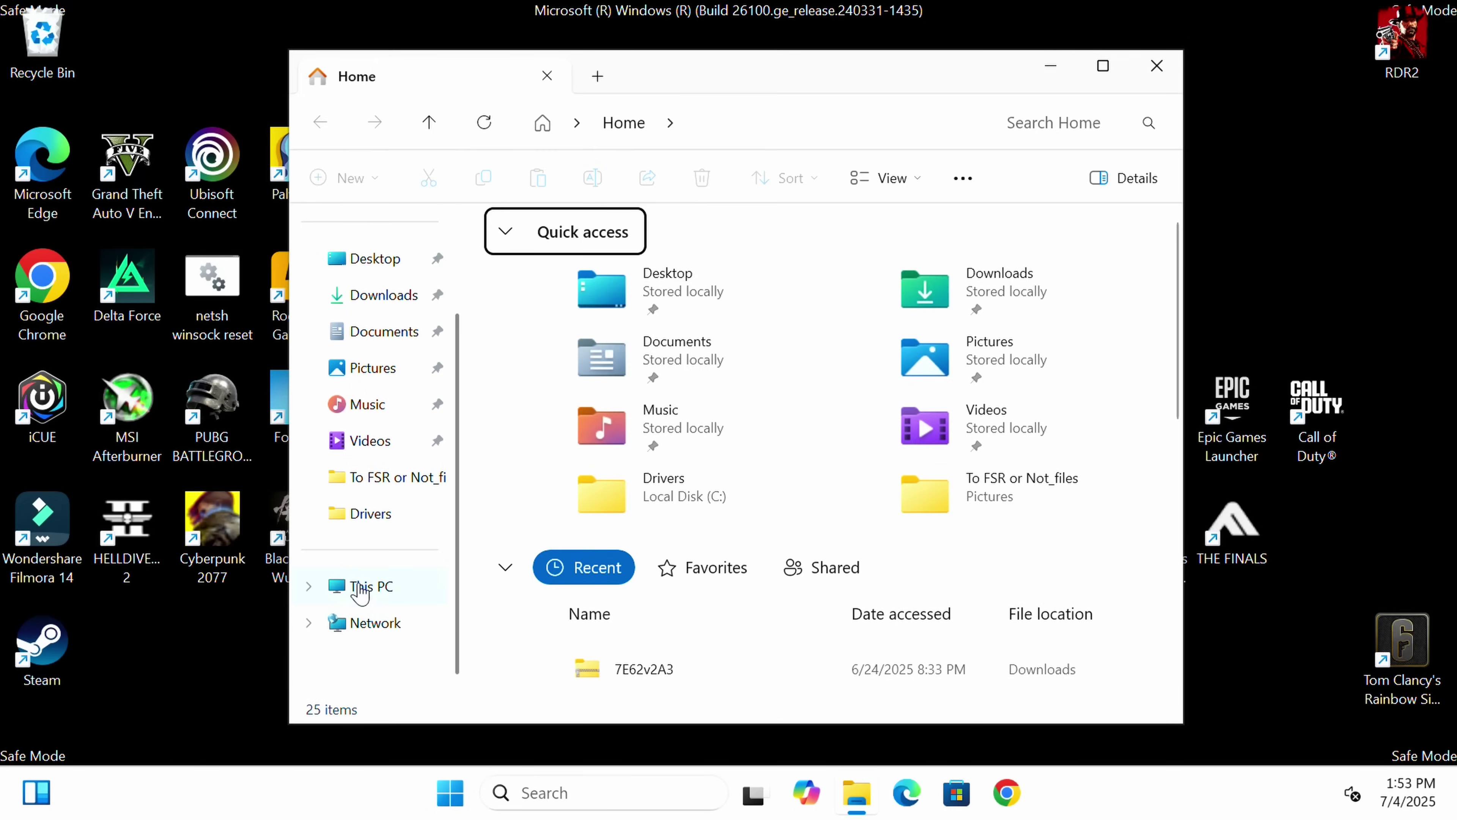
pyautogui.click(357, 586)
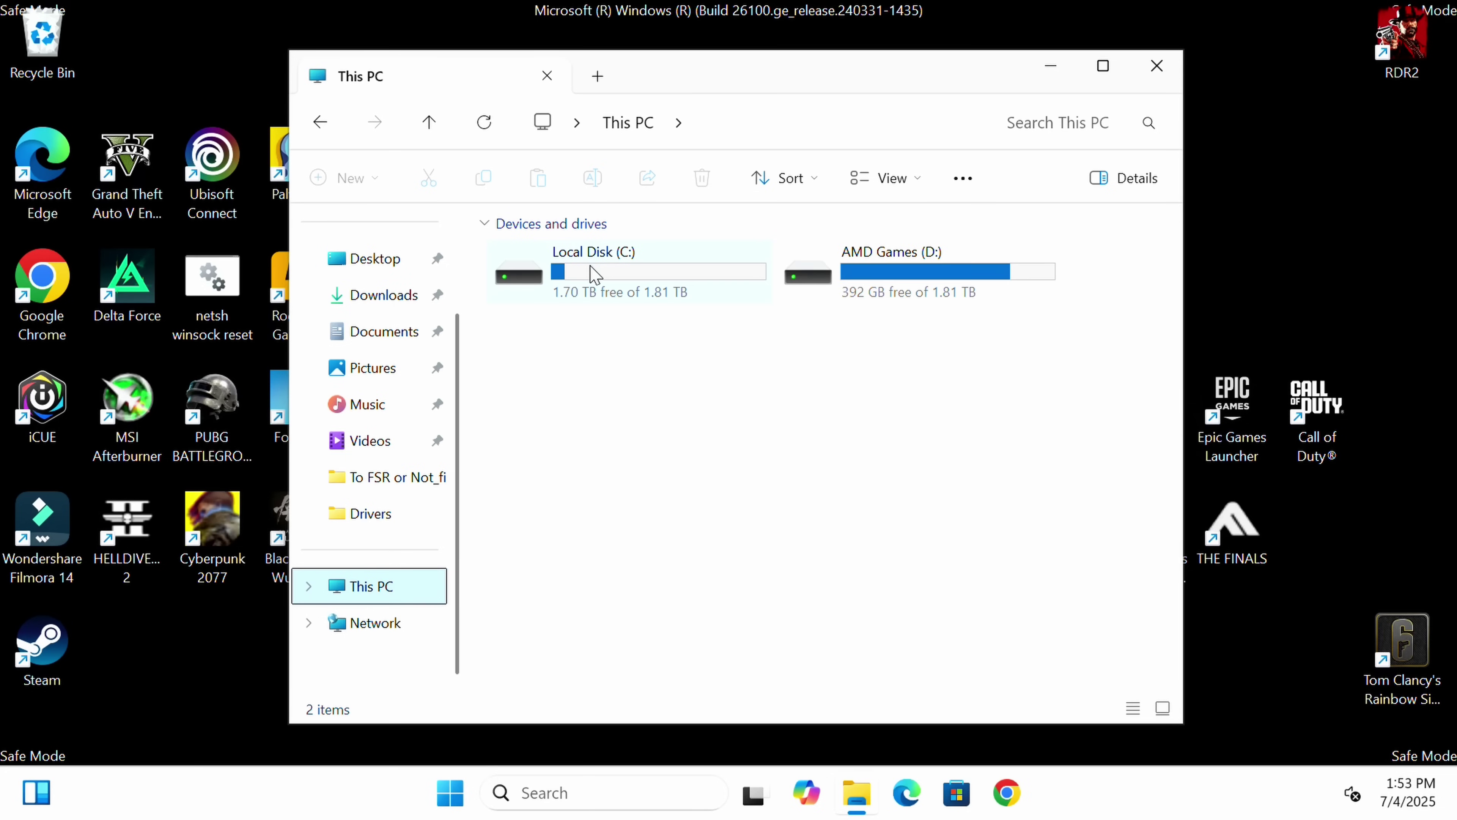
pyautogui.doubleClick(594, 274)
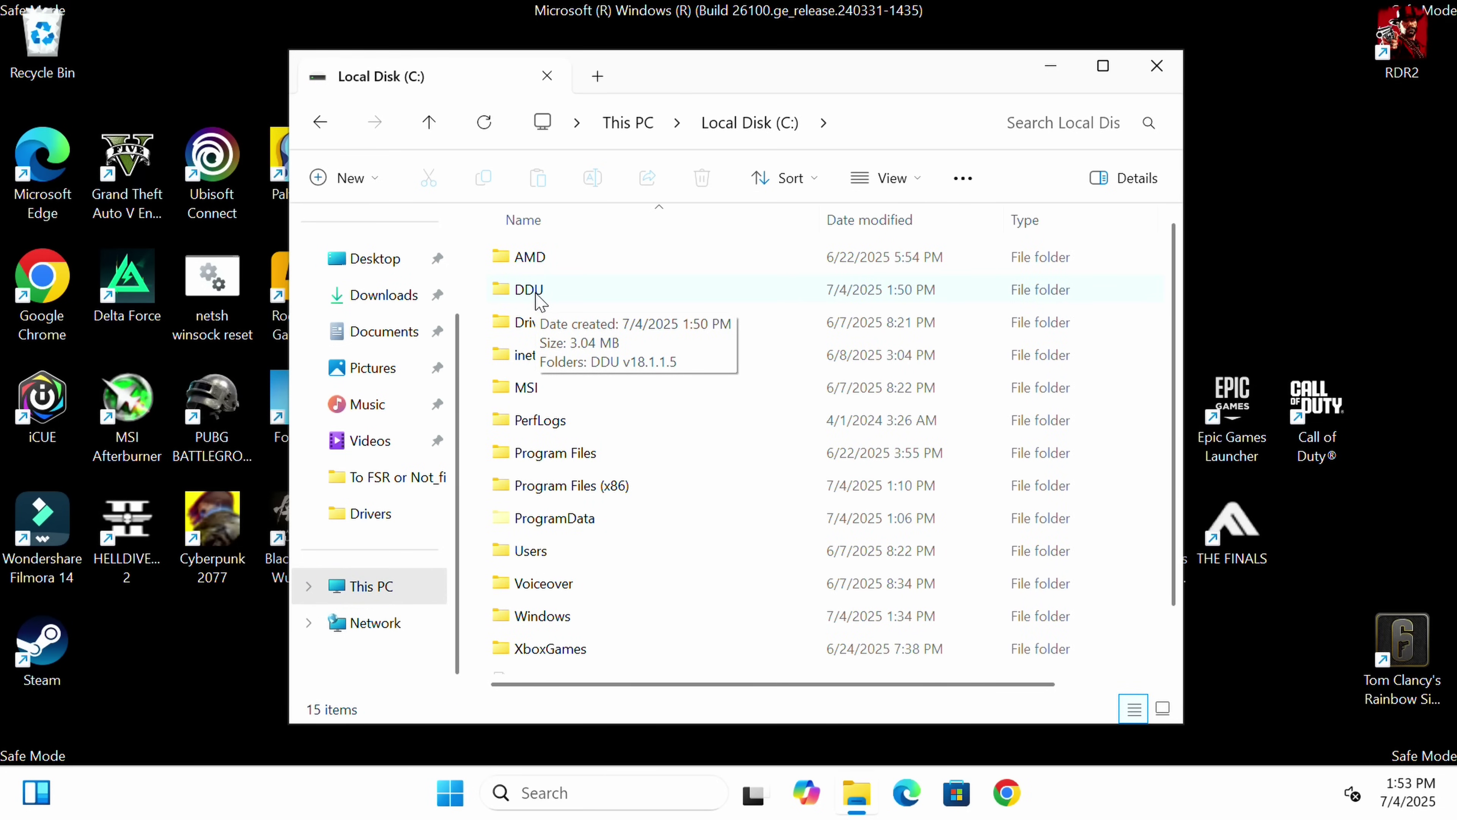
pyautogui.doubleClick(536, 290)
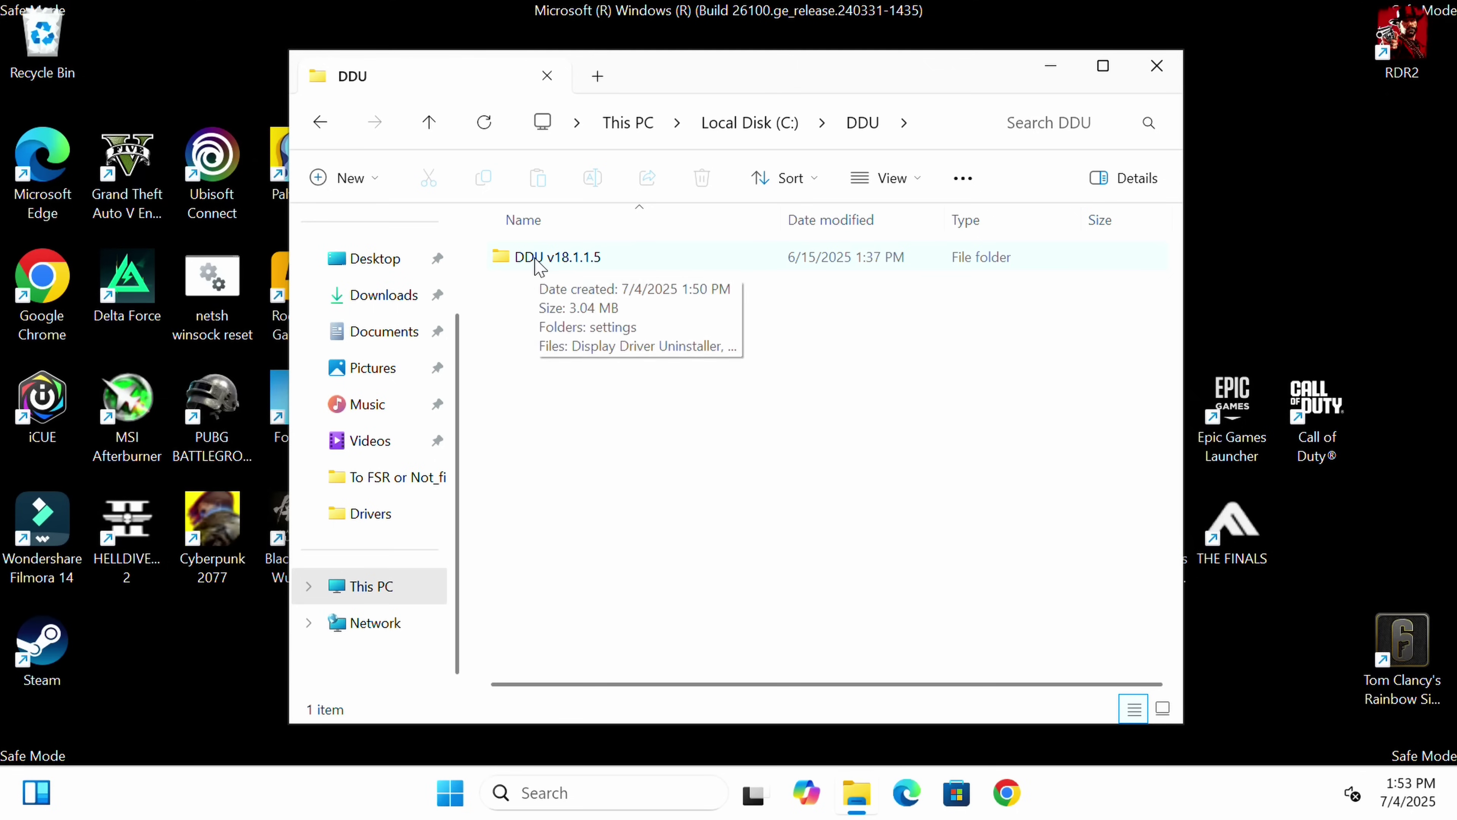
pyautogui.doubleClick(538, 266)
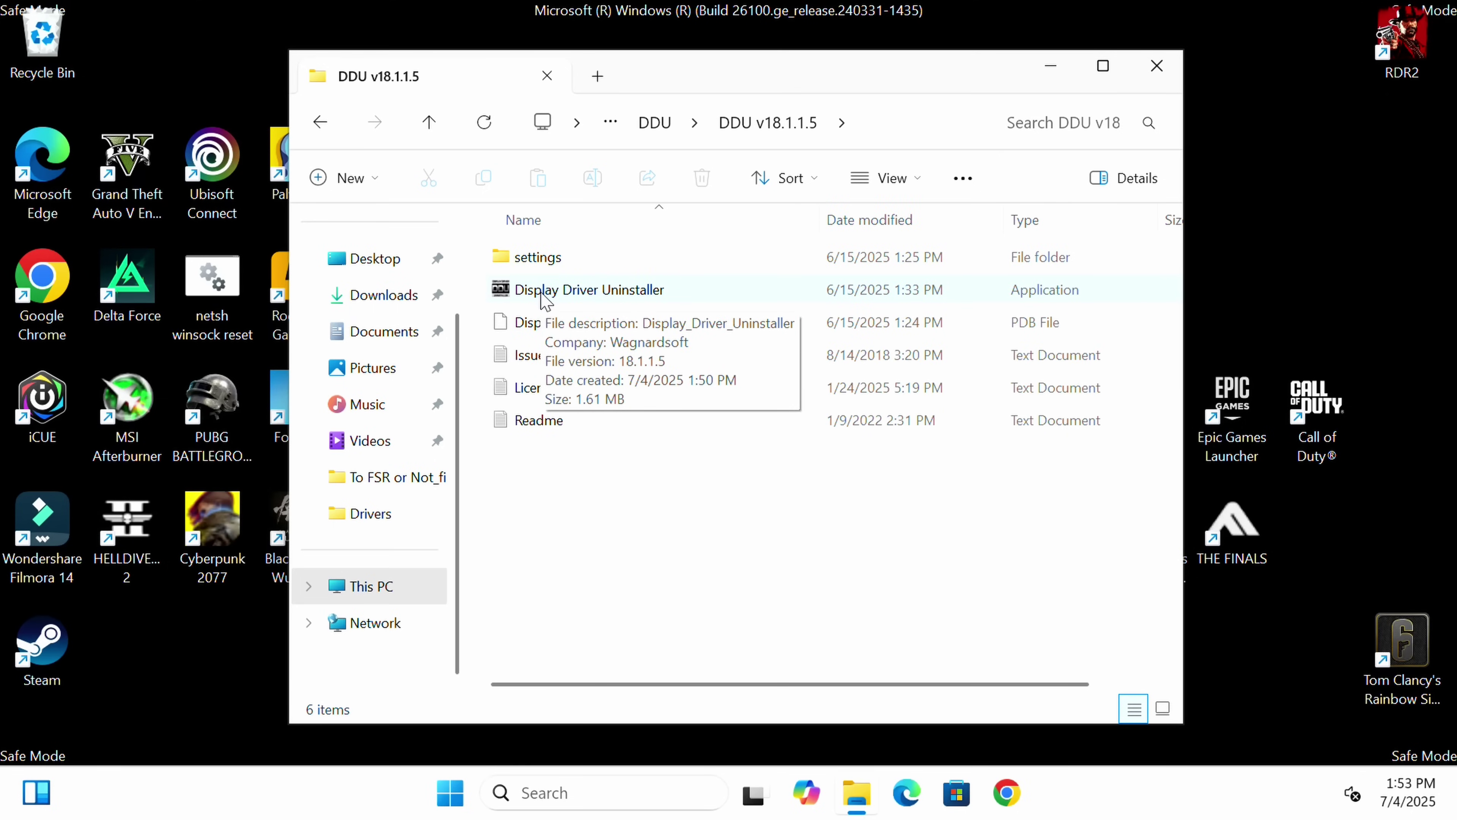
pyautogui.click(542, 295)
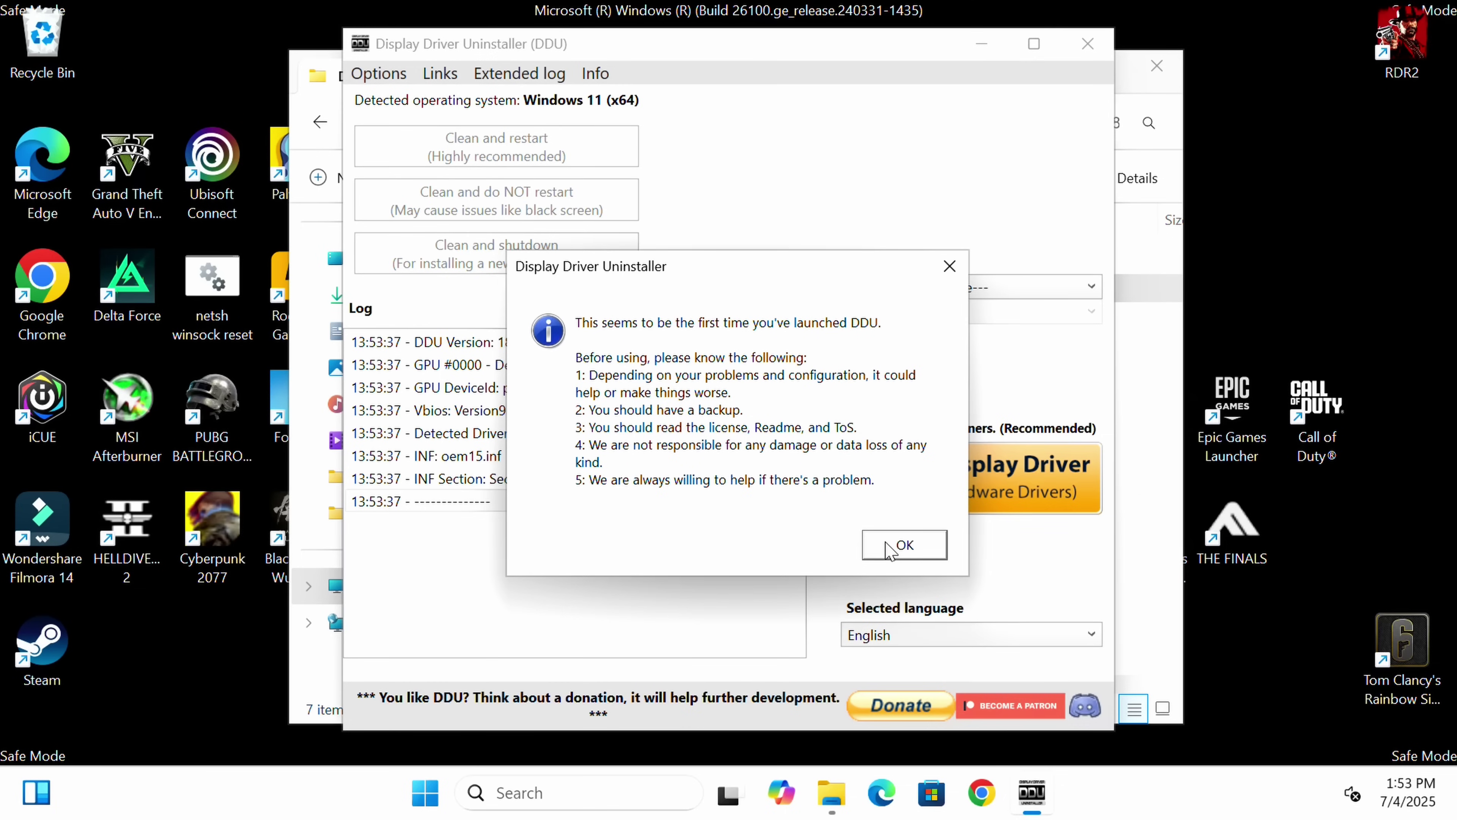
pyautogui.click(905, 545)
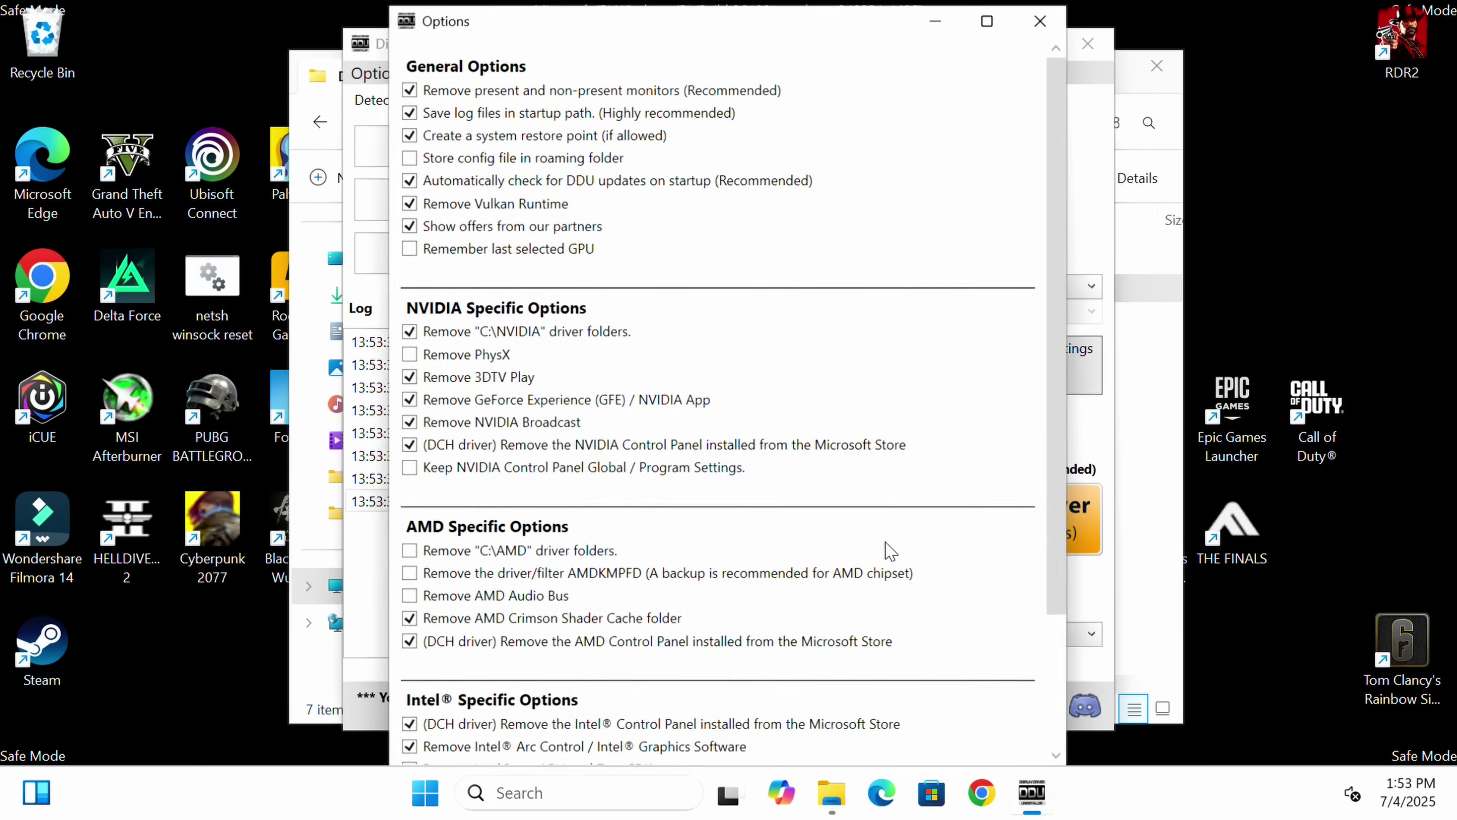
# - In the DDU options, enable Remove PhysX and Remove Intel NPU, and disable removal of the AMD Crimson Shader Cache folder and AMD Control Panel
pyautogui.moveTo(676, 7); pyautogui.dragTo(728, 40)
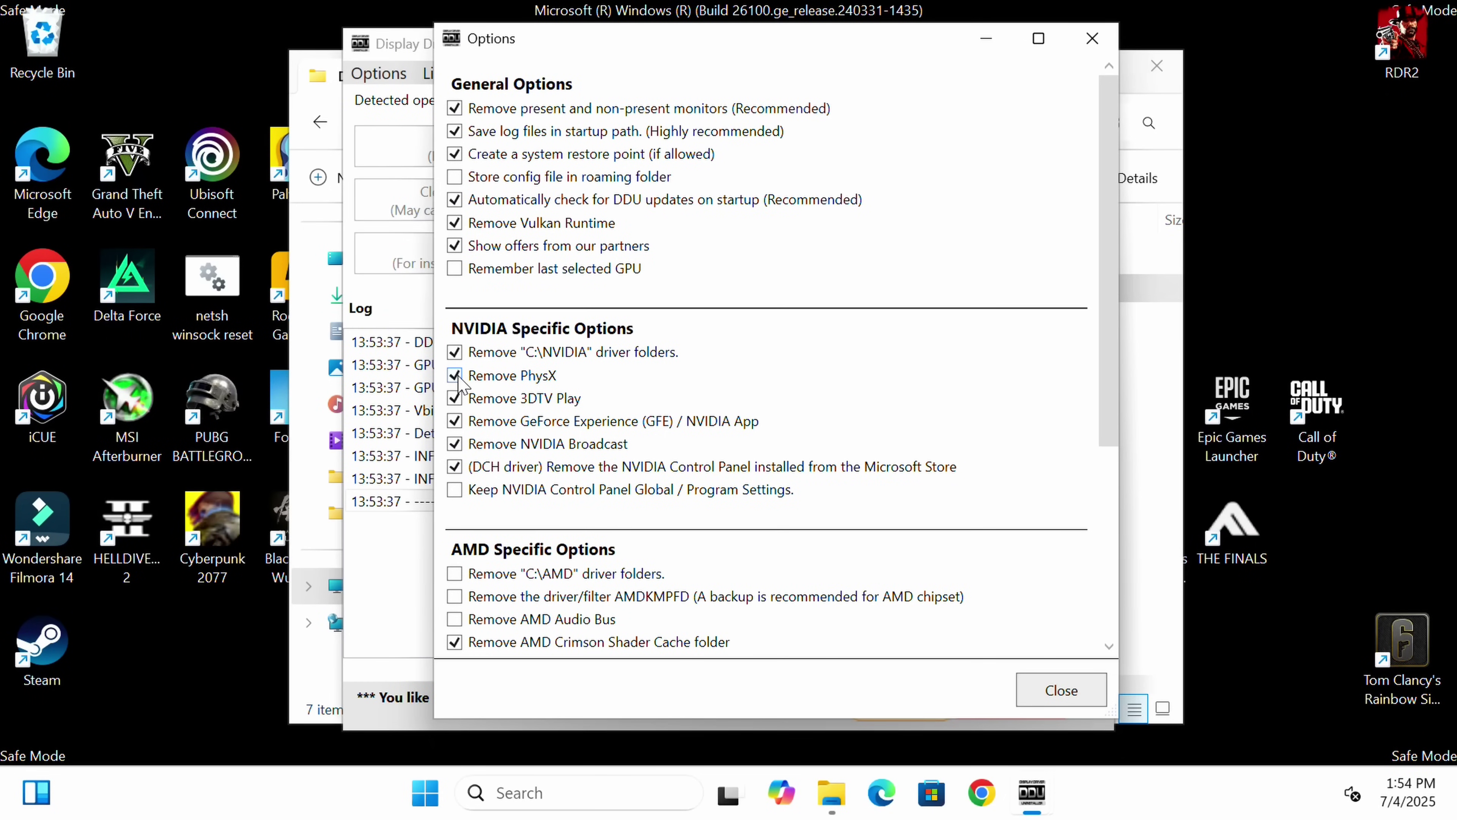
pyautogui.moveTo(463, 498)
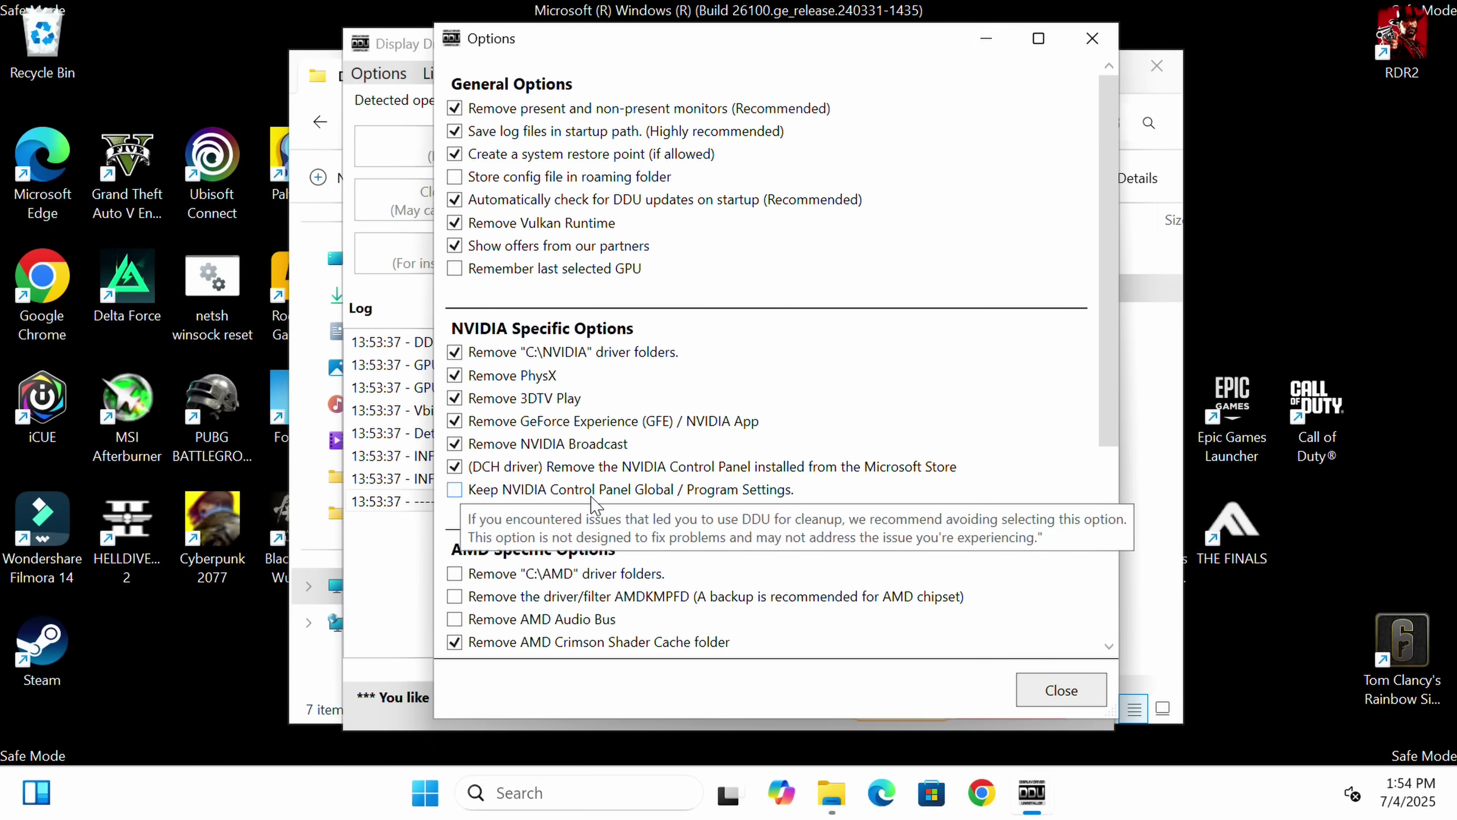
pyautogui.scroll(-2, 608, 497)
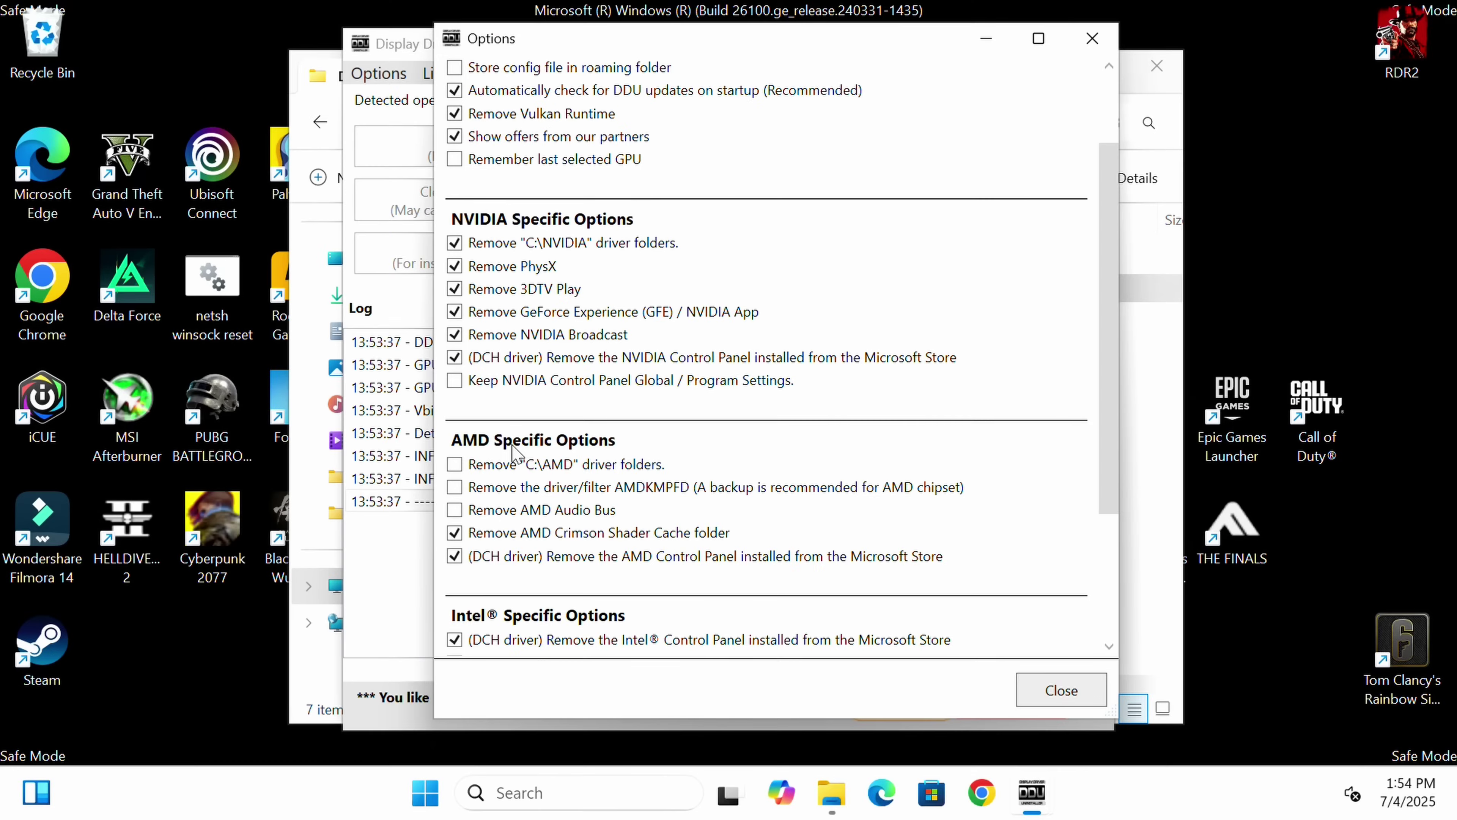
pyautogui.click(494, 556)
pyautogui.click(476, 558)
pyautogui.scroll(-6, 702, 393)
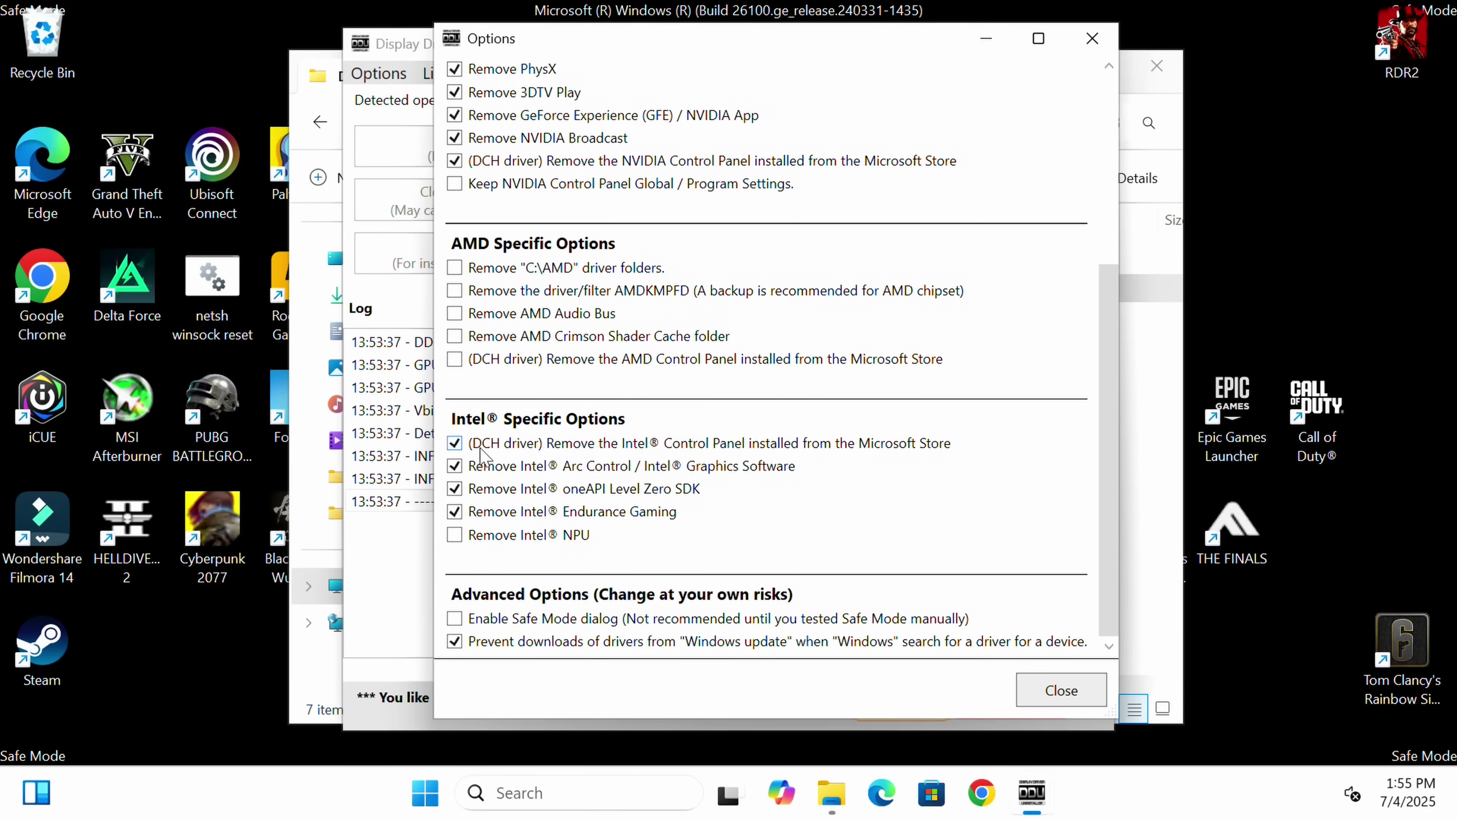
pyautogui.click(456, 536)
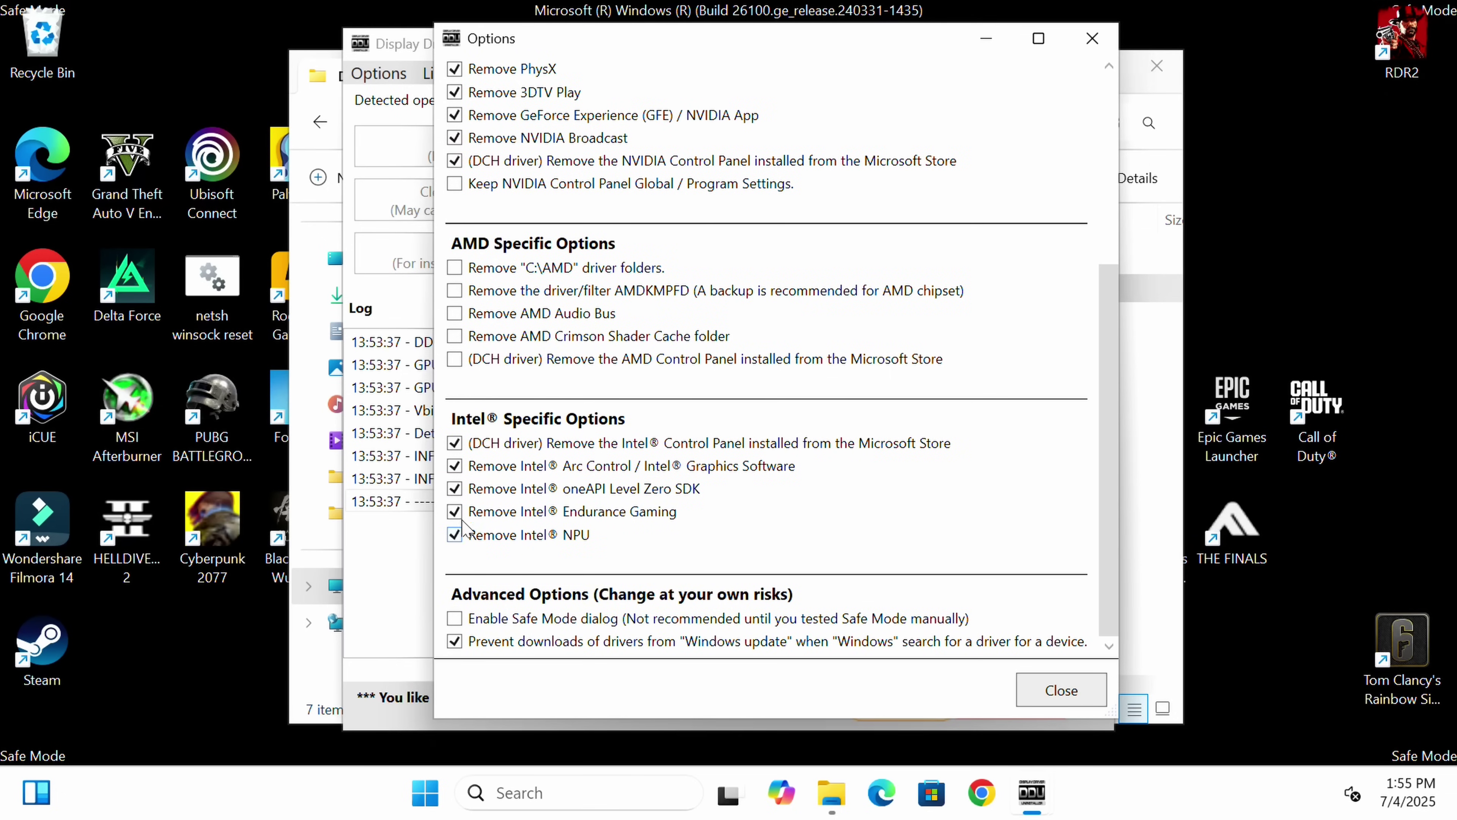
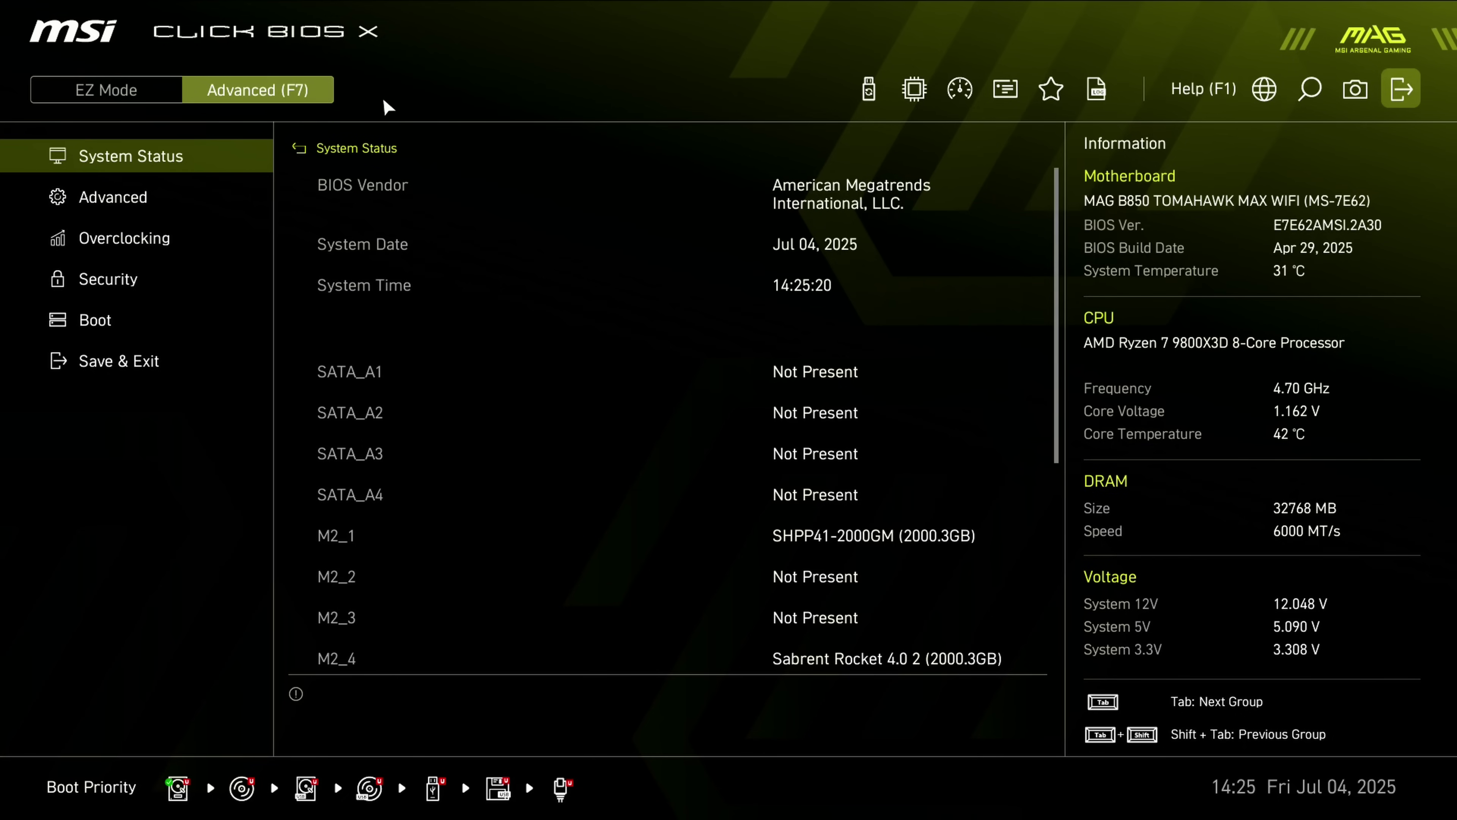
# - Open the Boot settings in MSI Click BIOS X and check the boot mode and fixed boot order priorities
pyautogui.press('Tab')
pyautogui.press('Down')
pyautogui.press('Down')
pyautogui.press('Down')
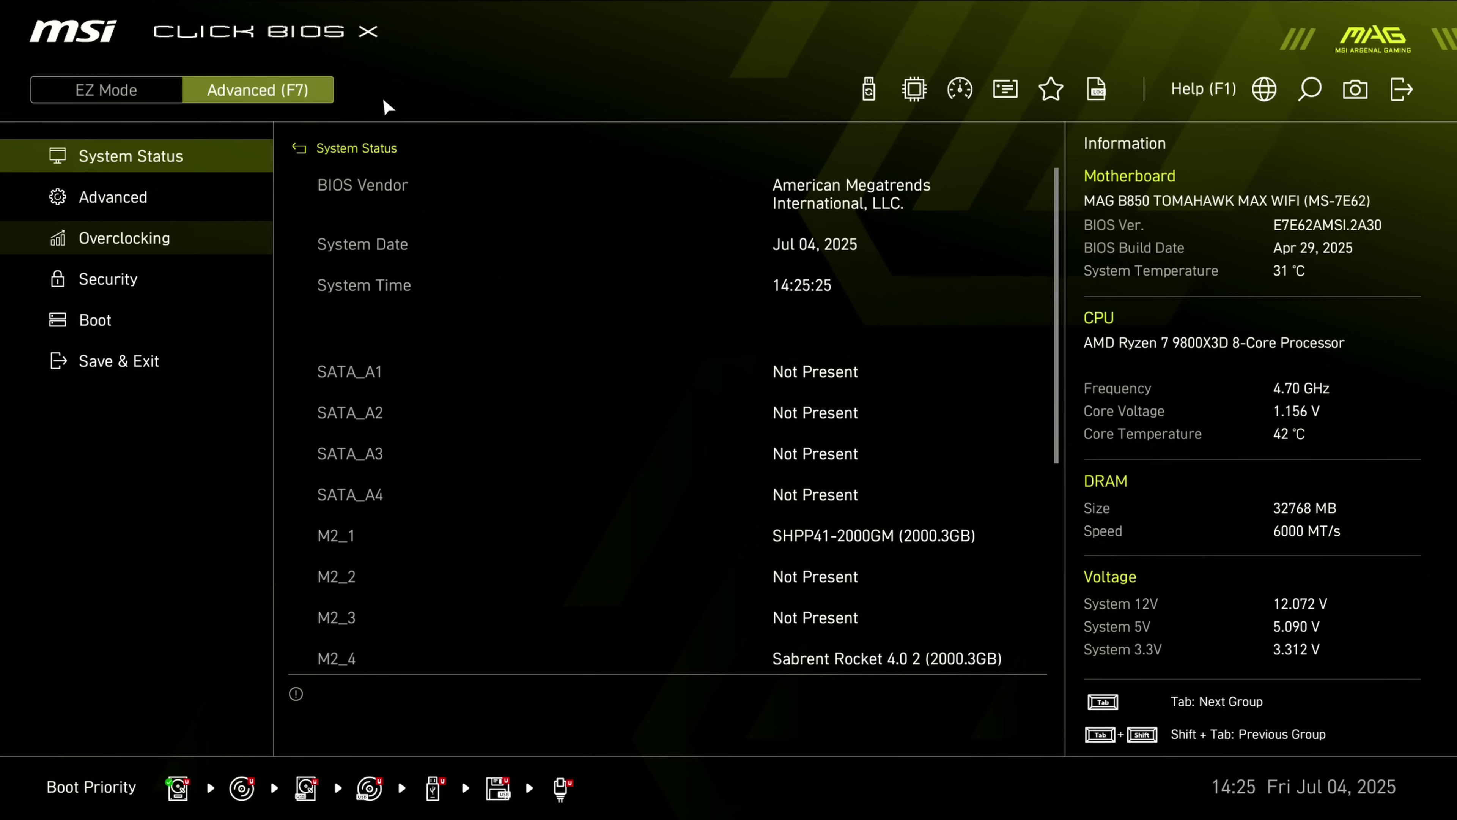
pyautogui.press('Return')
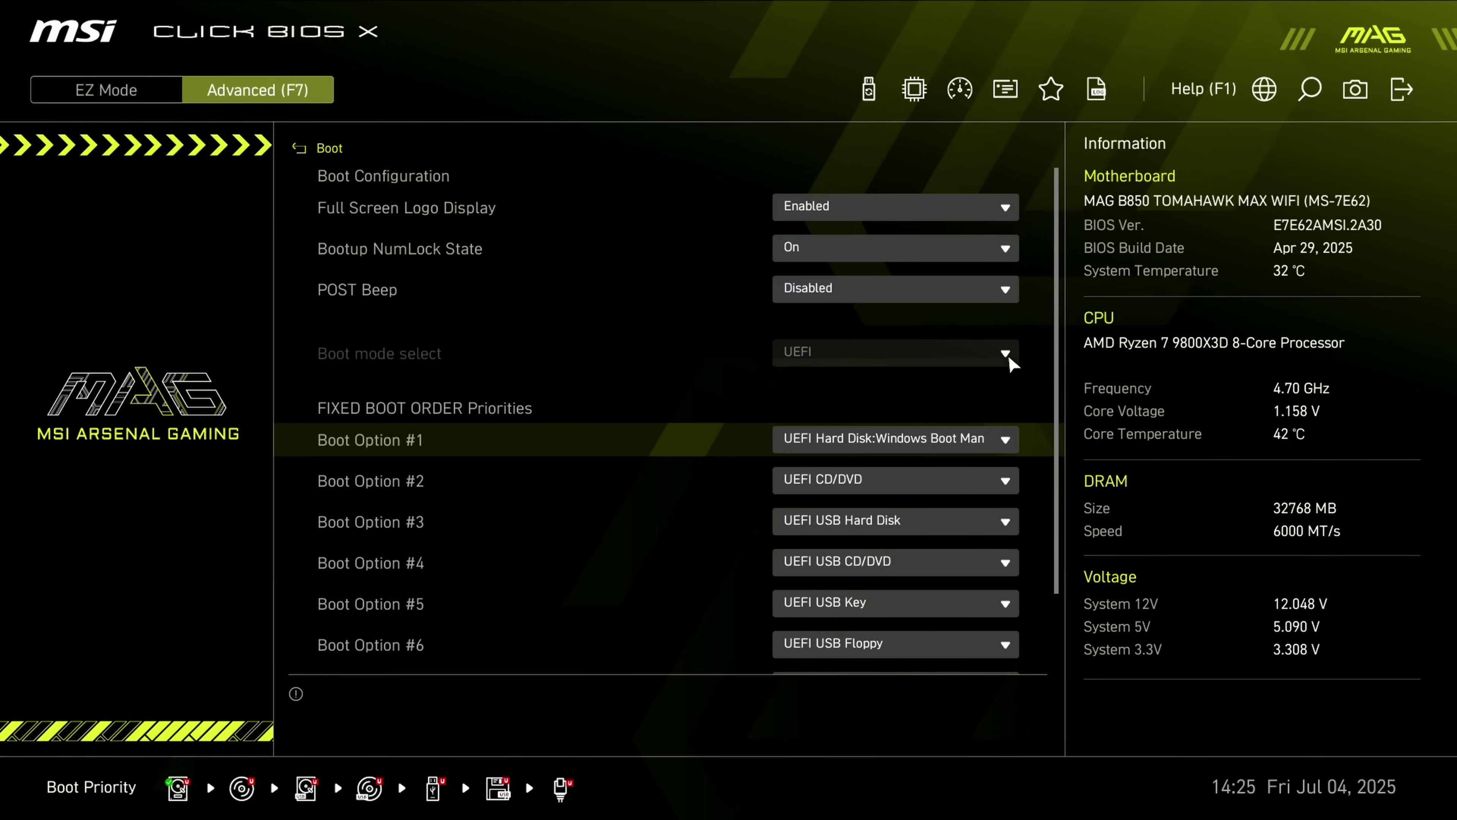
pyautogui.scroll(-2, 1008, 355)
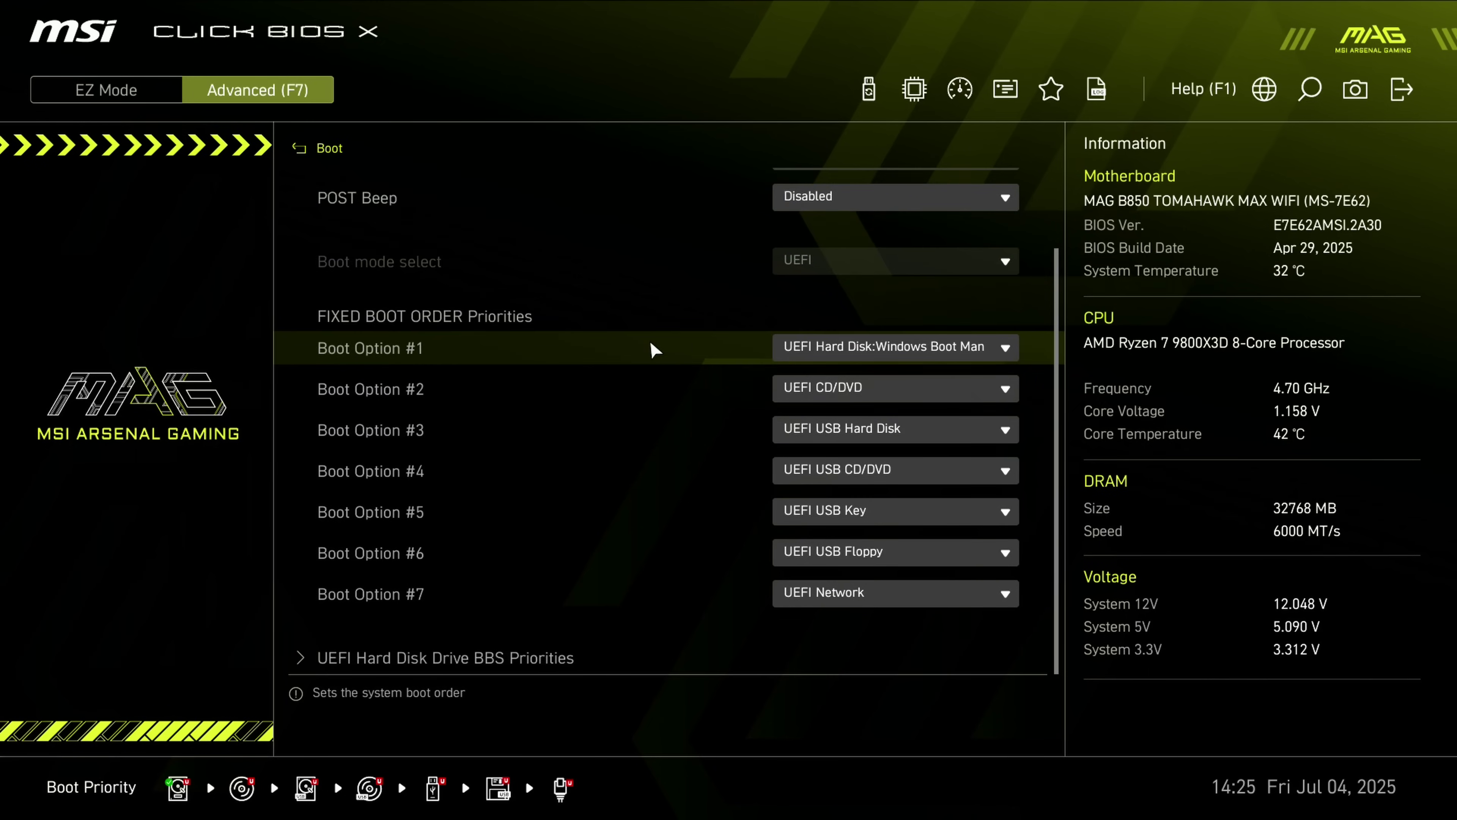
# - In the BIOS Advanced settings, choose UEFI for BIOS UEFI/CSM Mode
pyautogui.moveTo(179, 201)
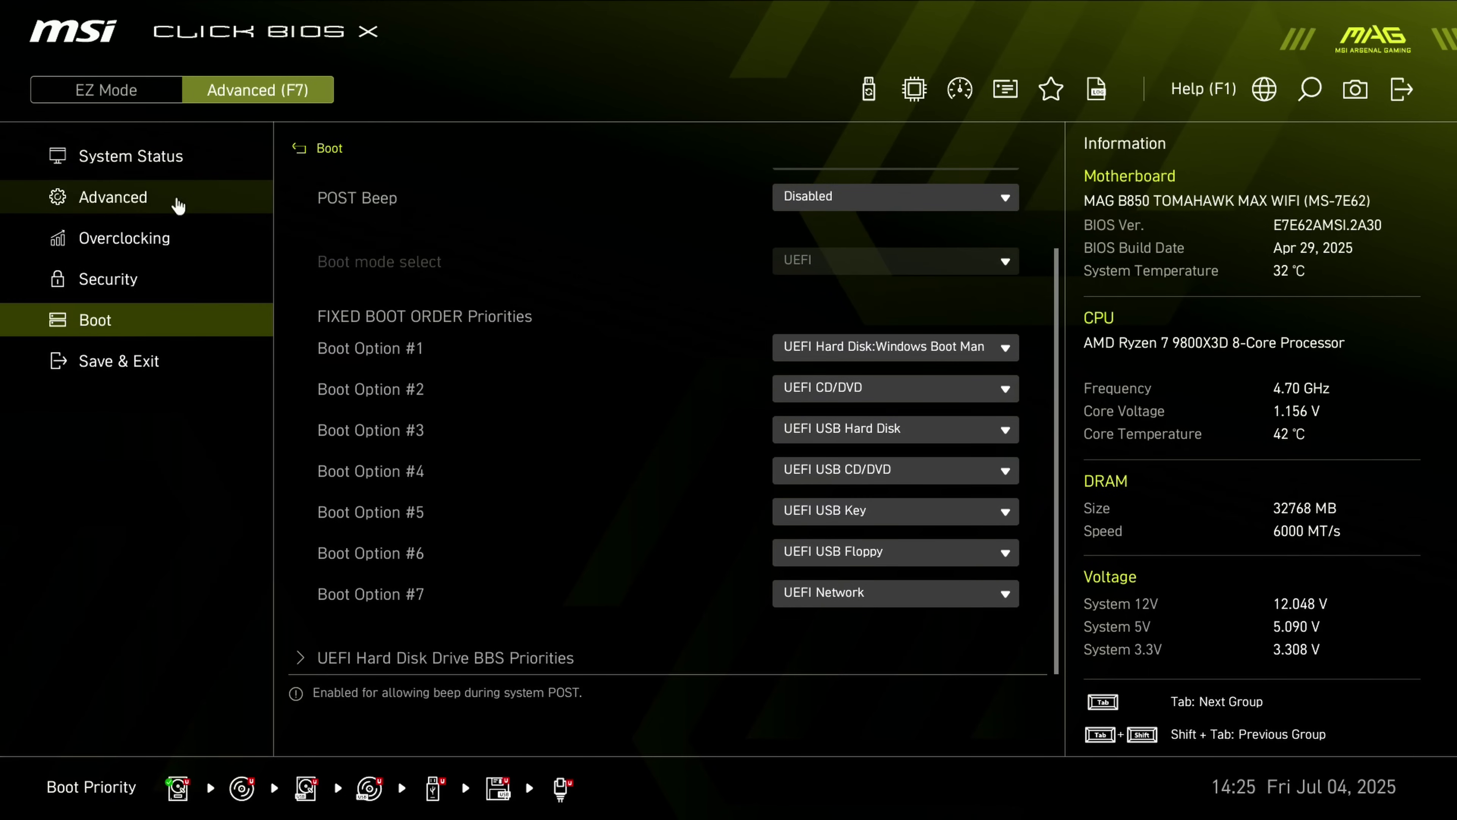
pyautogui.click(152, 213)
pyautogui.click(819, 436)
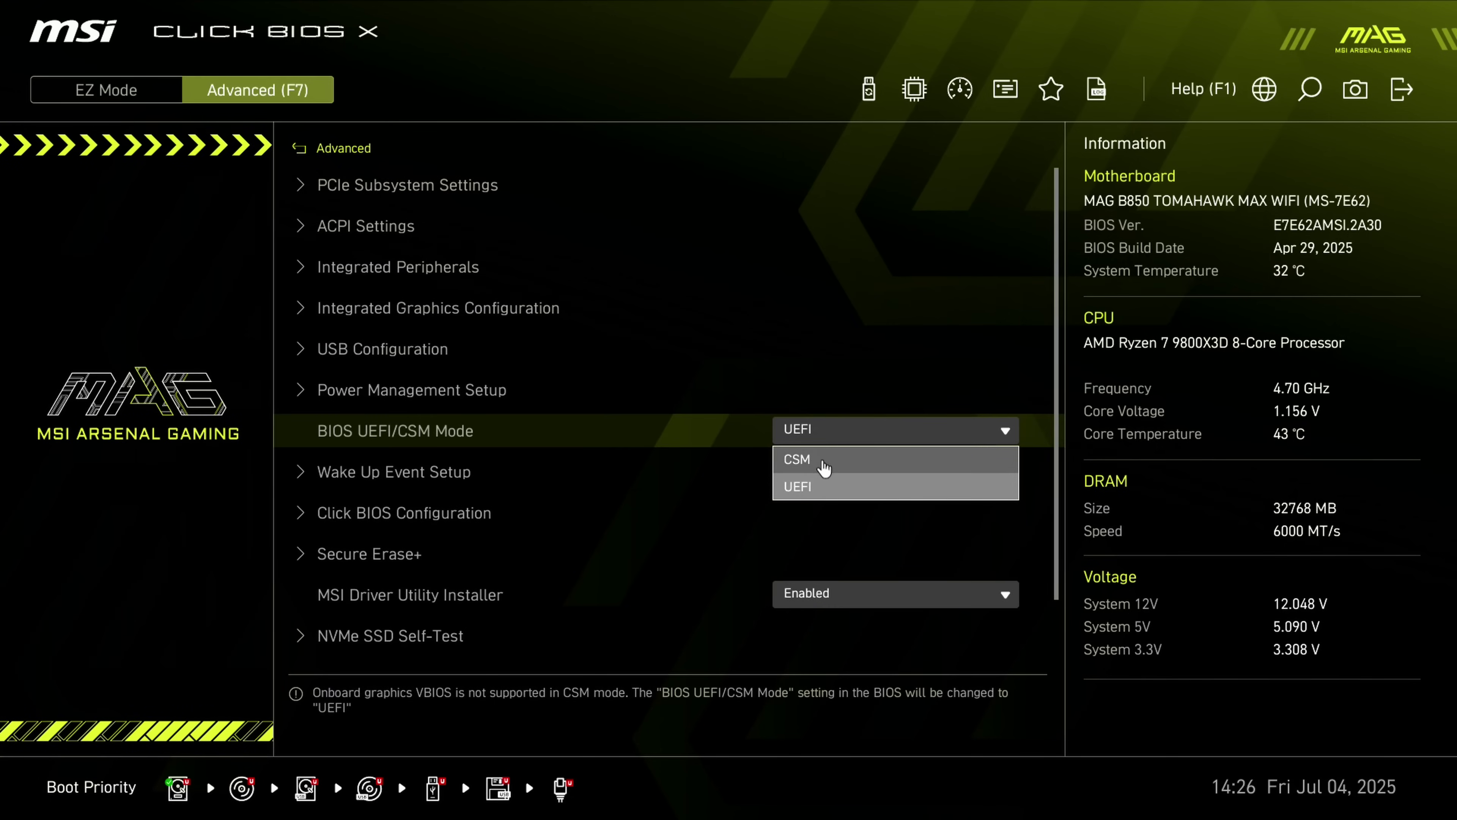
pyautogui.click(817, 485)
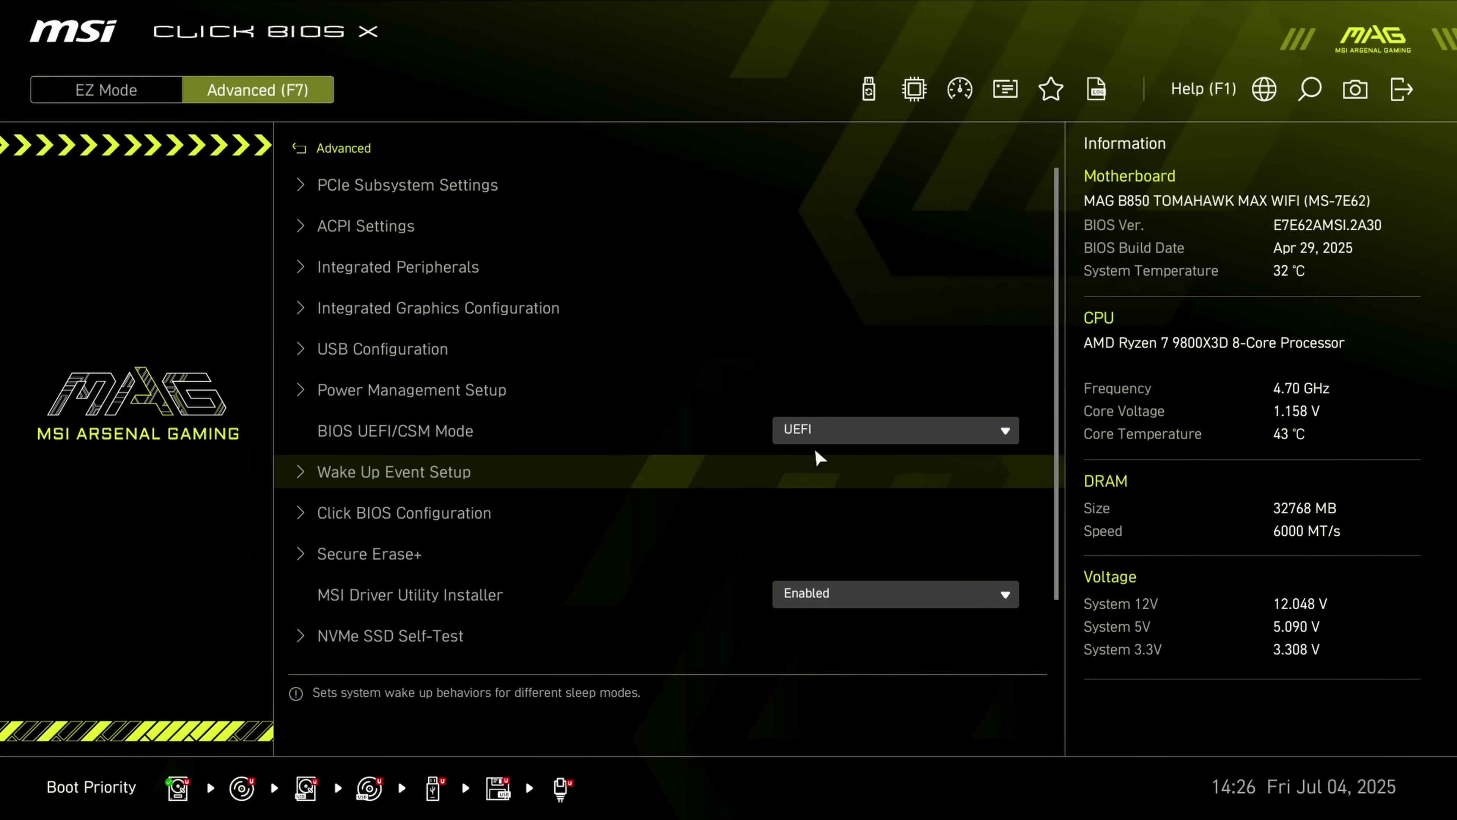
# - Set ASPM Control for CPU PCIe to Disabled in PCIe Subsystem Settings, and save the configuration and exit the BIOS
pyautogui.click(415, 195)
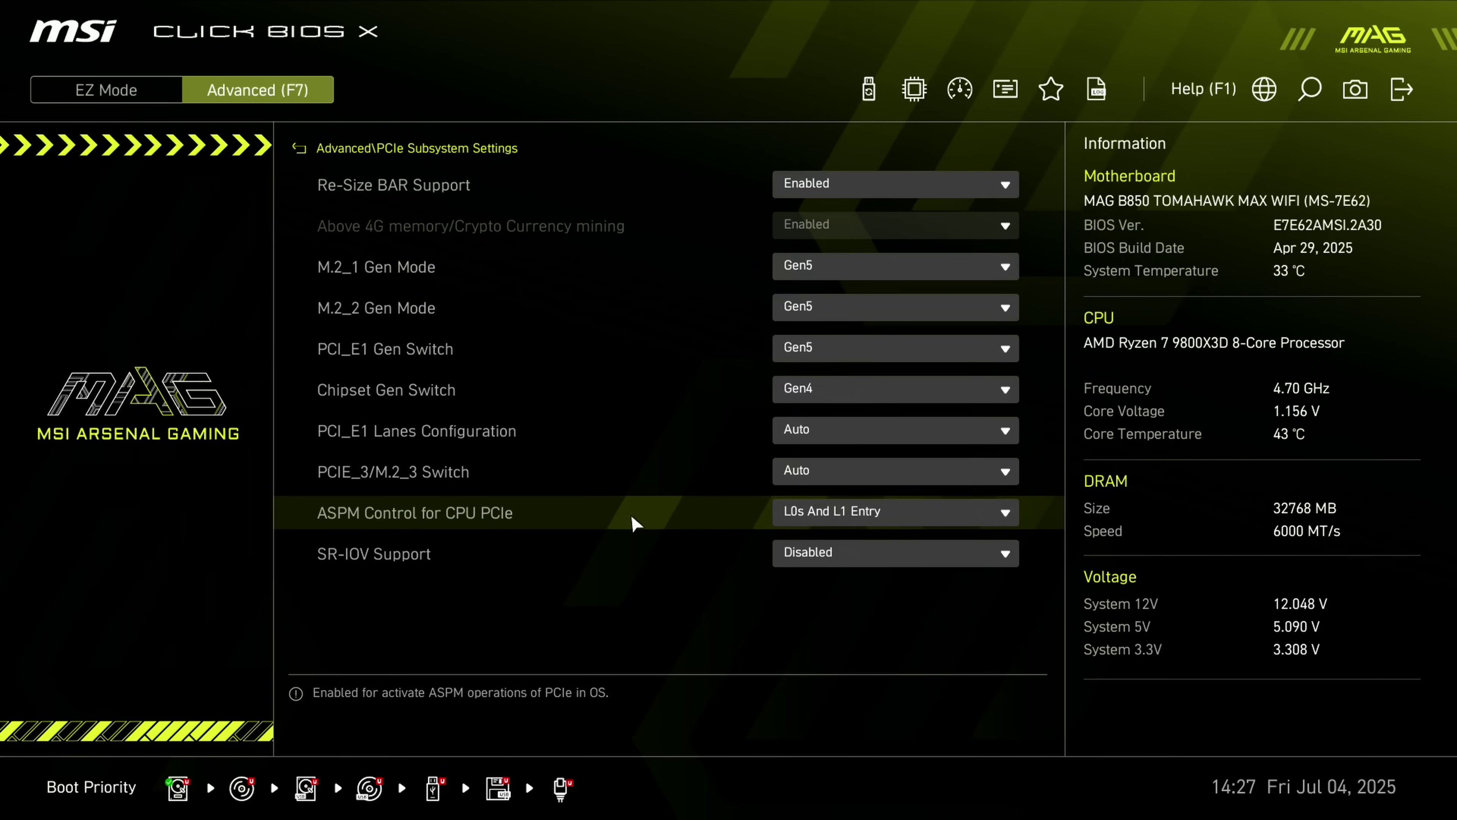
pyautogui.click(809, 514)
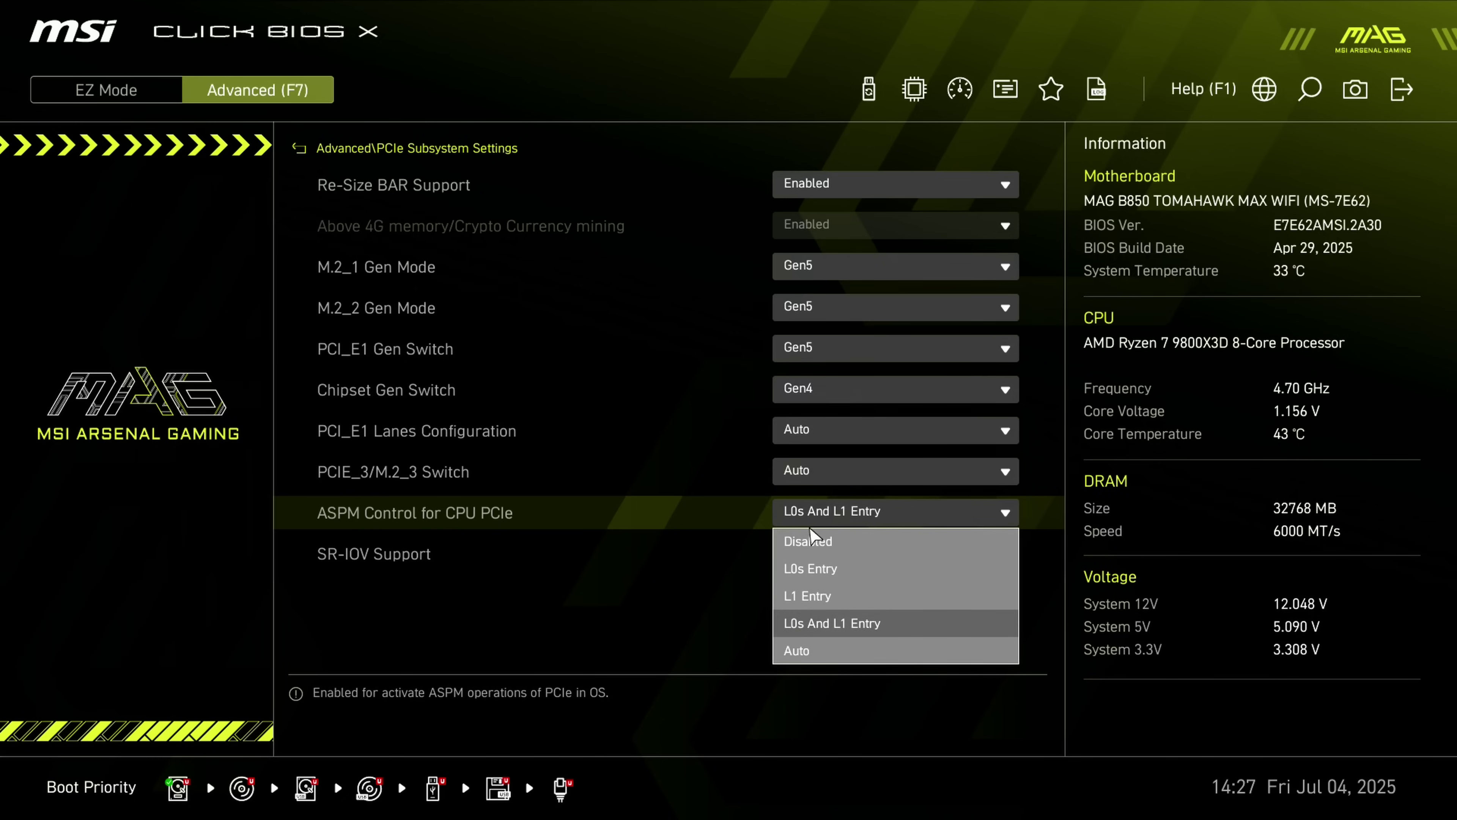
pyautogui.click(813, 541)
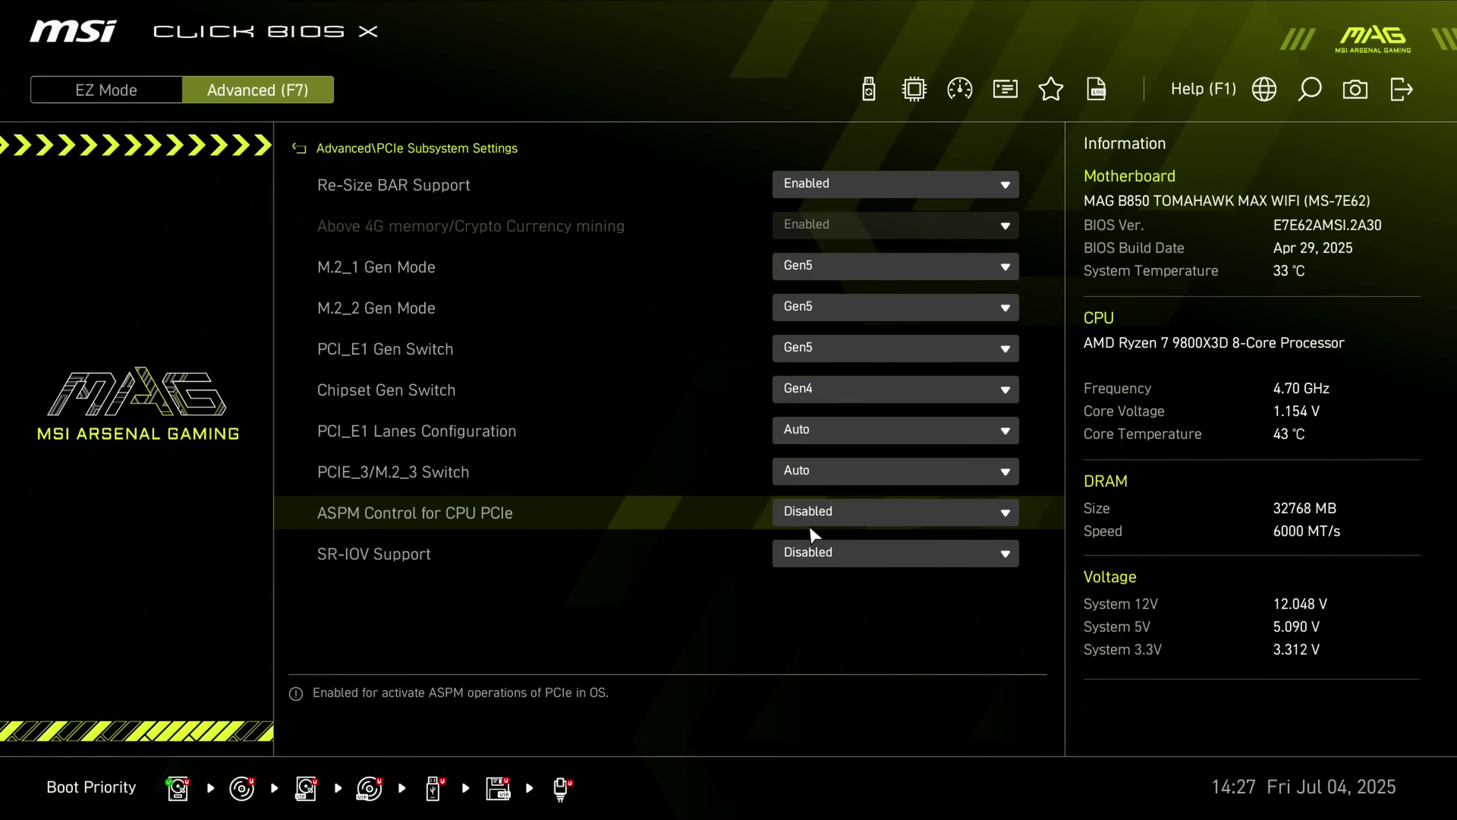
pyautogui.press('F10')
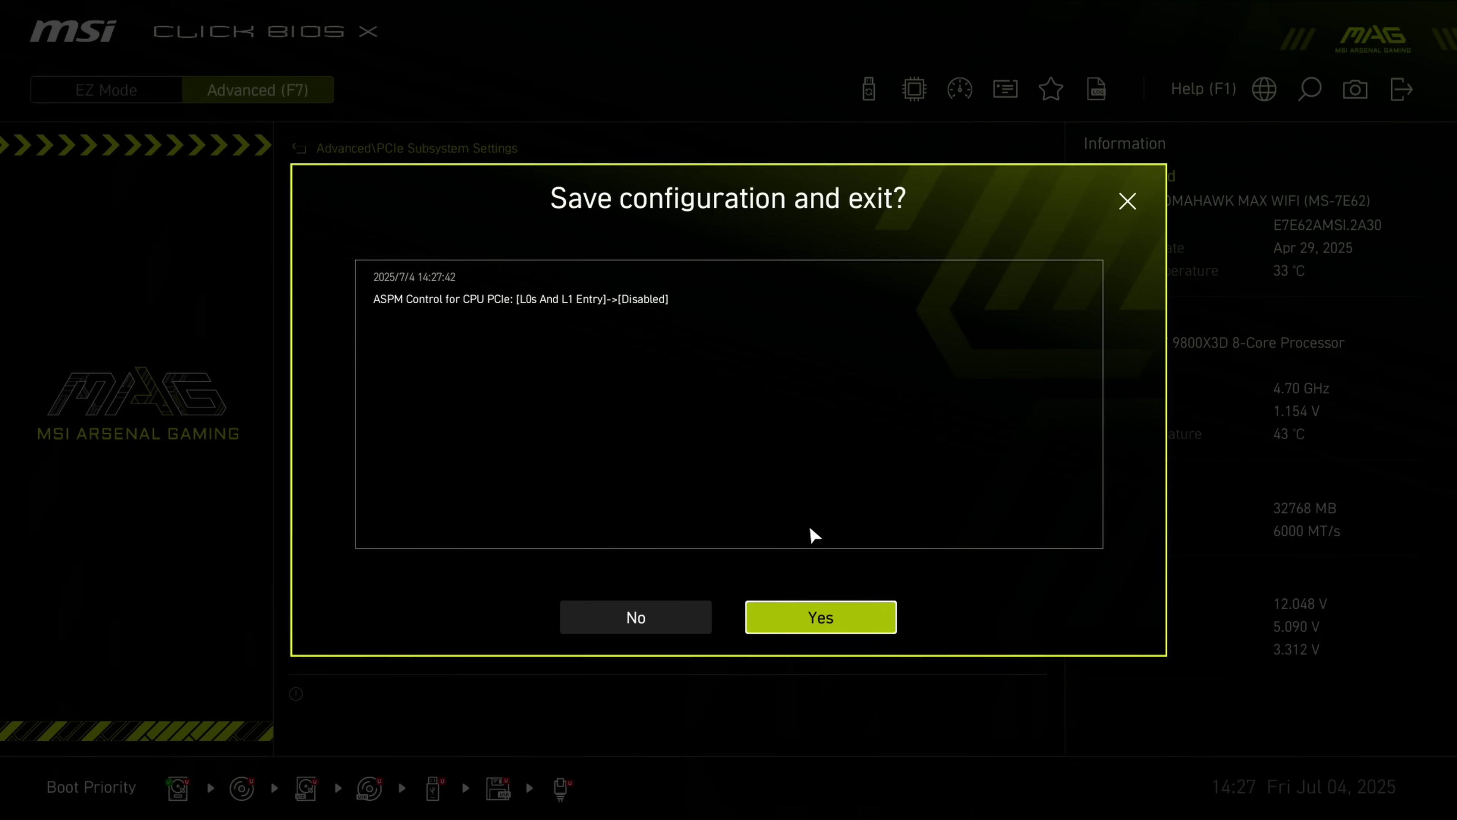
pyautogui.press('Return')
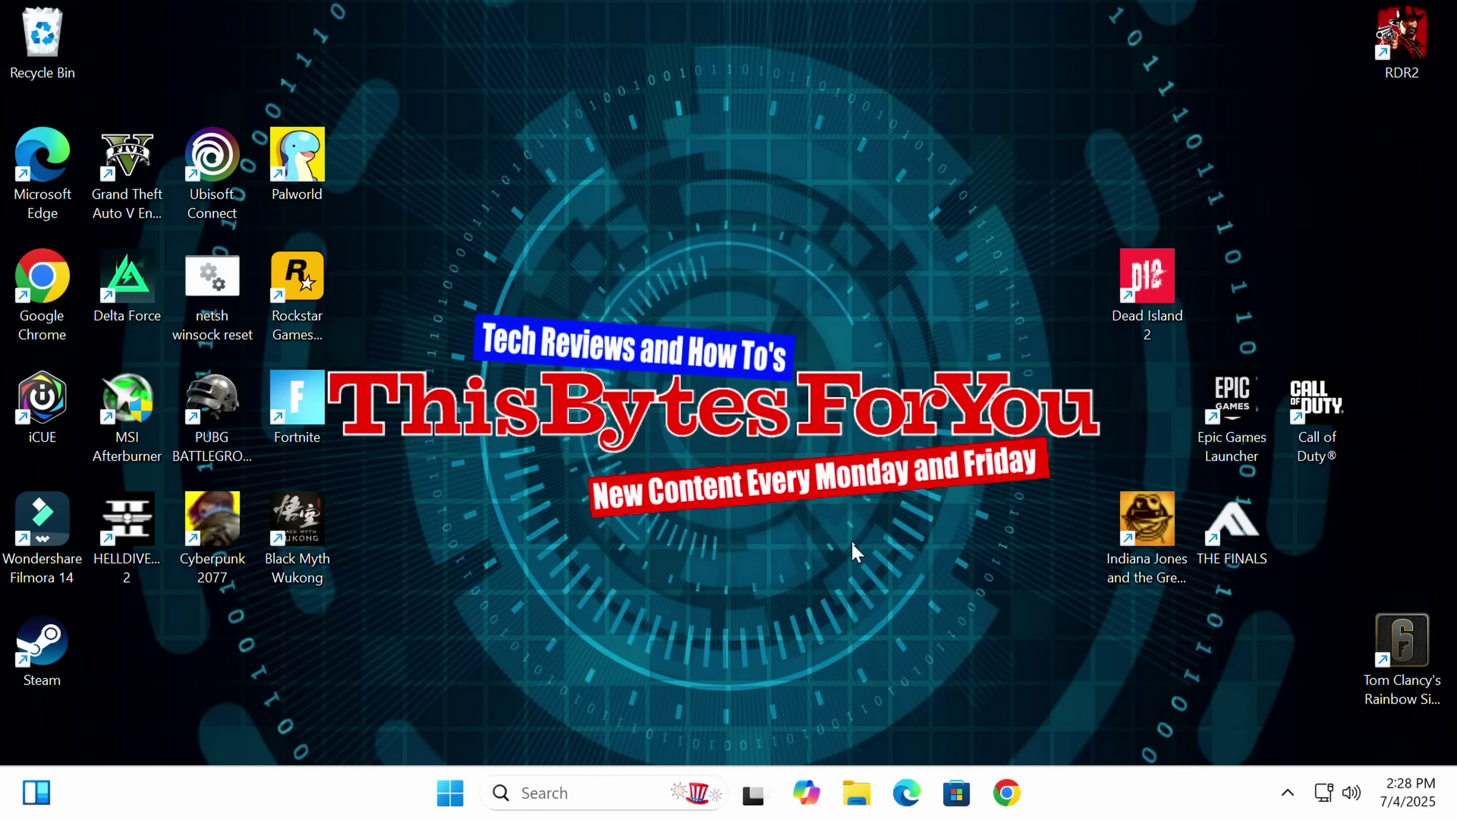
# - Run the 576.88 NVIDIA driver package from the Downloads folder and extract its files to the default path
pyautogui.click(860, 797)
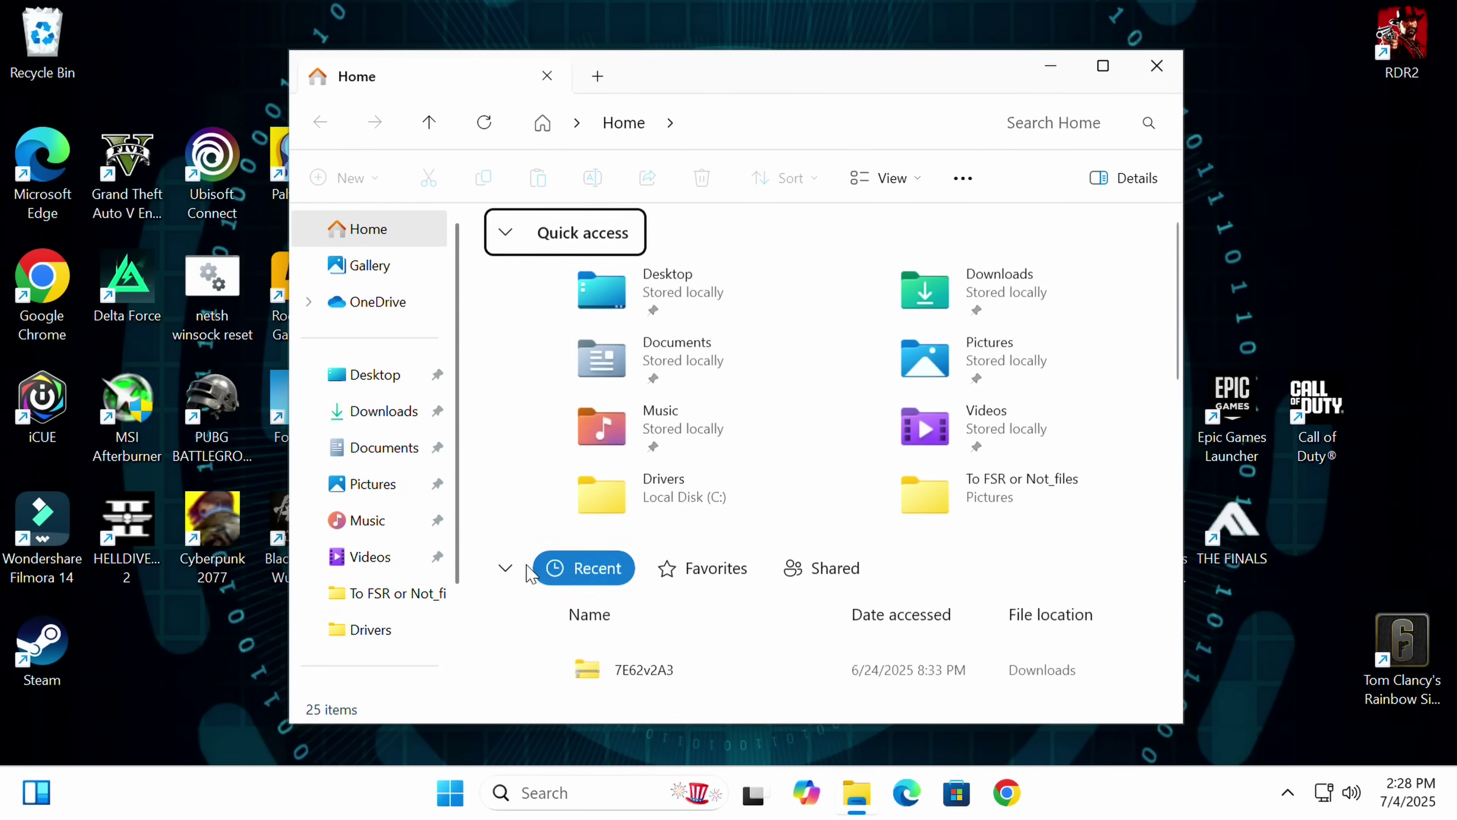
pyautogui.scroll(2, 379, 448)
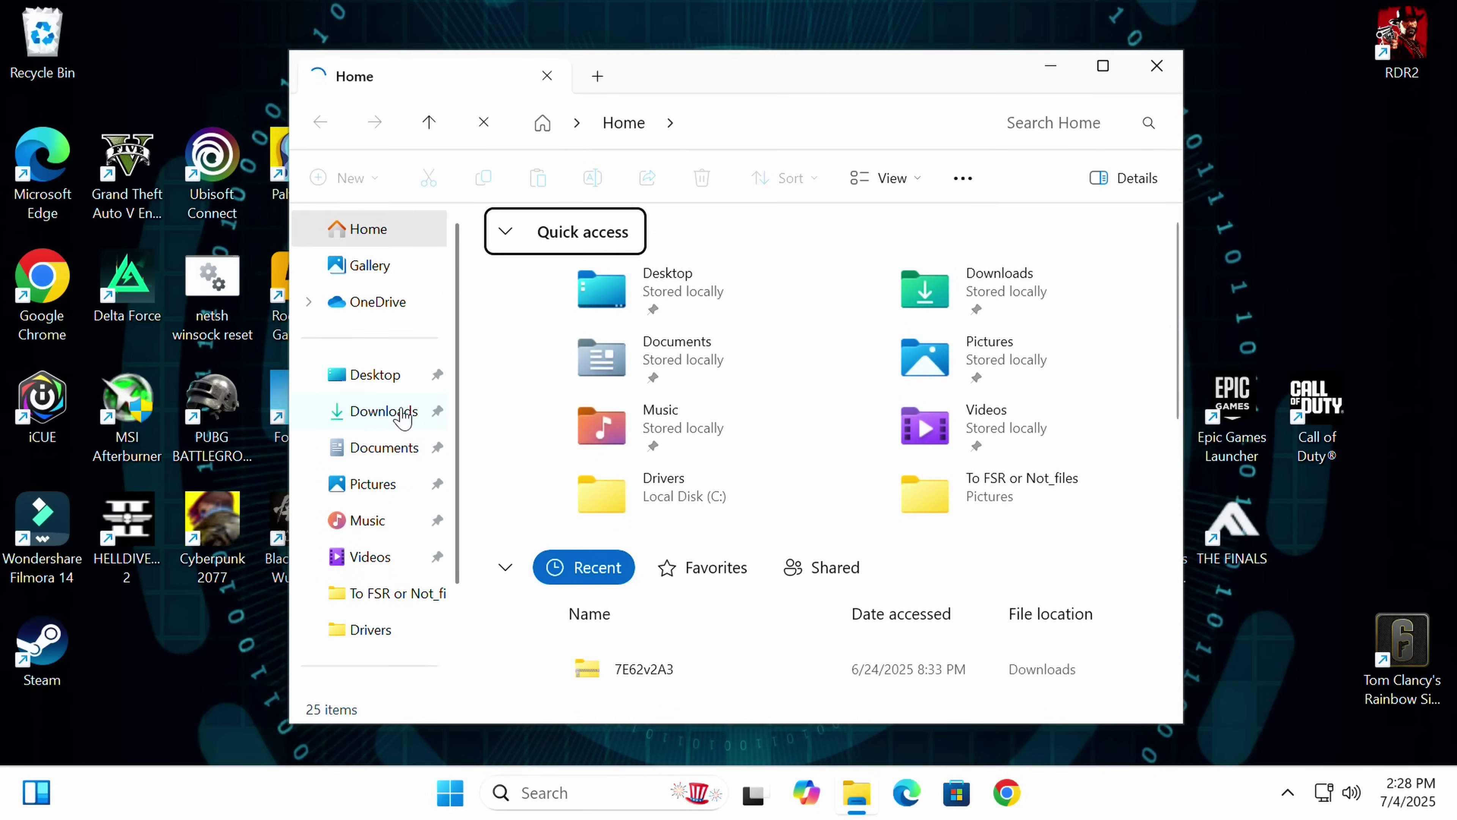
pyautogui.click(383, 413)
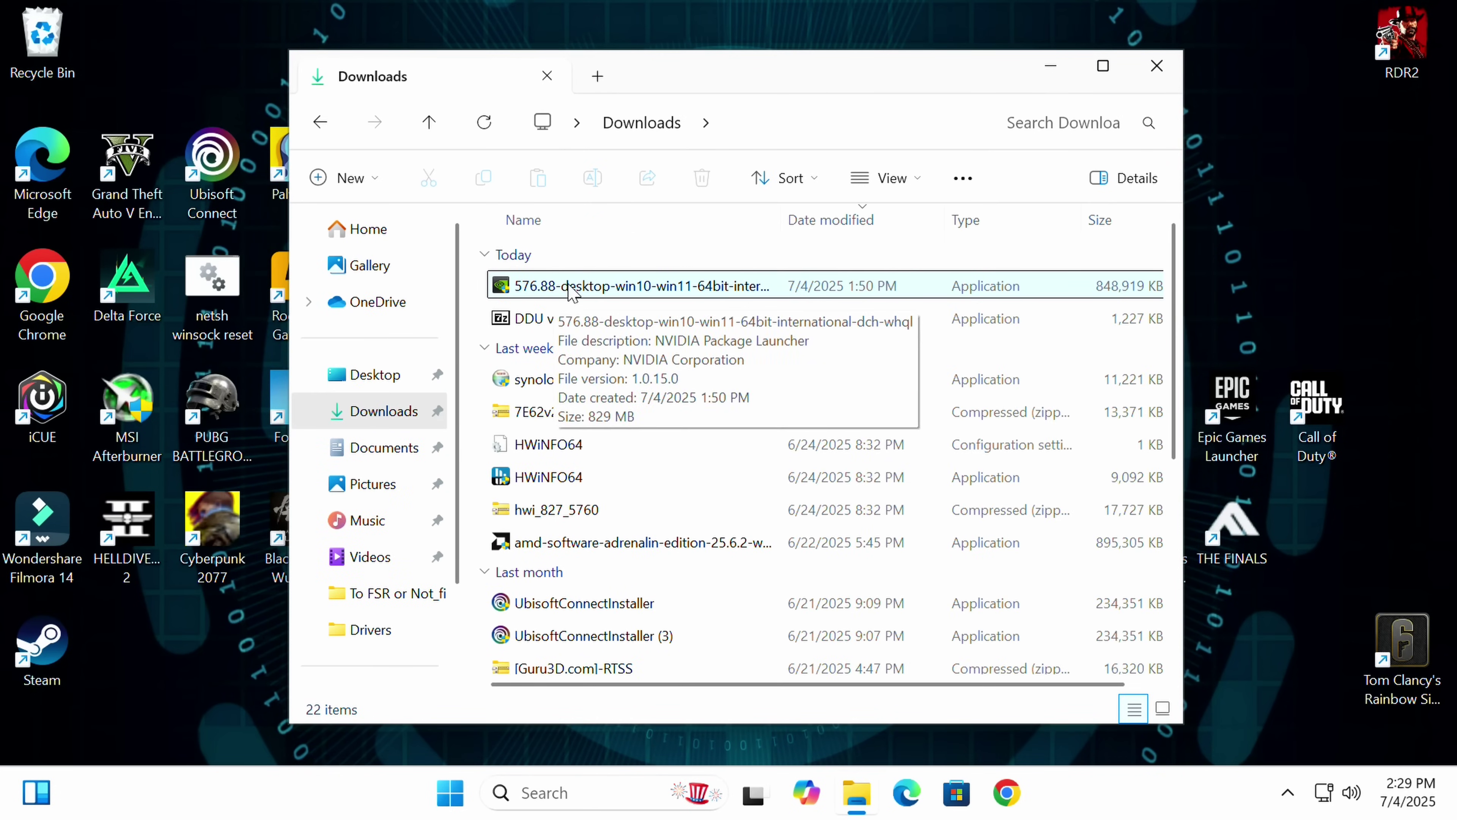
pyautogui.doubleClick(594, 286)
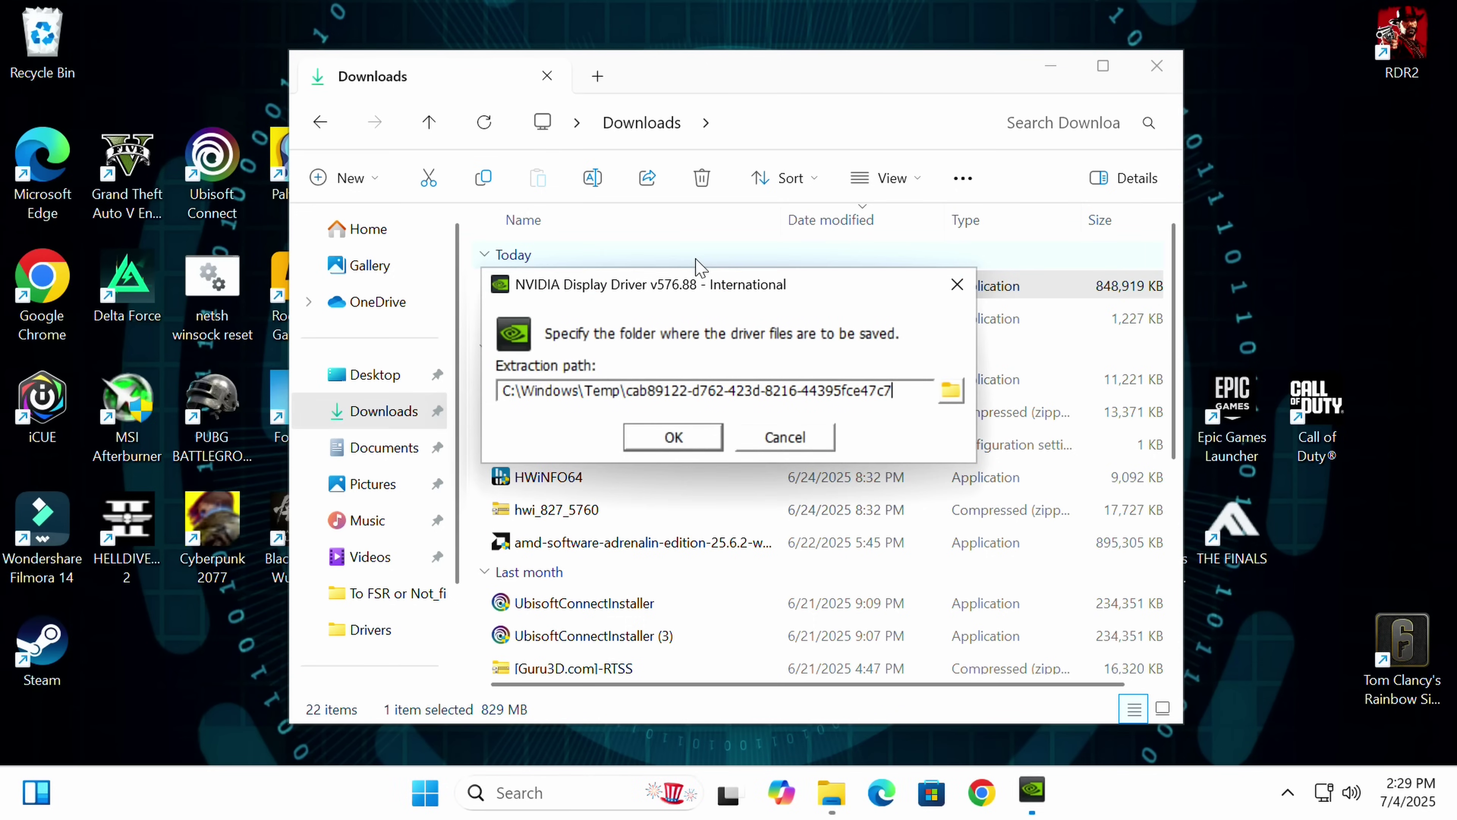
pyautogui.click(676, 443)
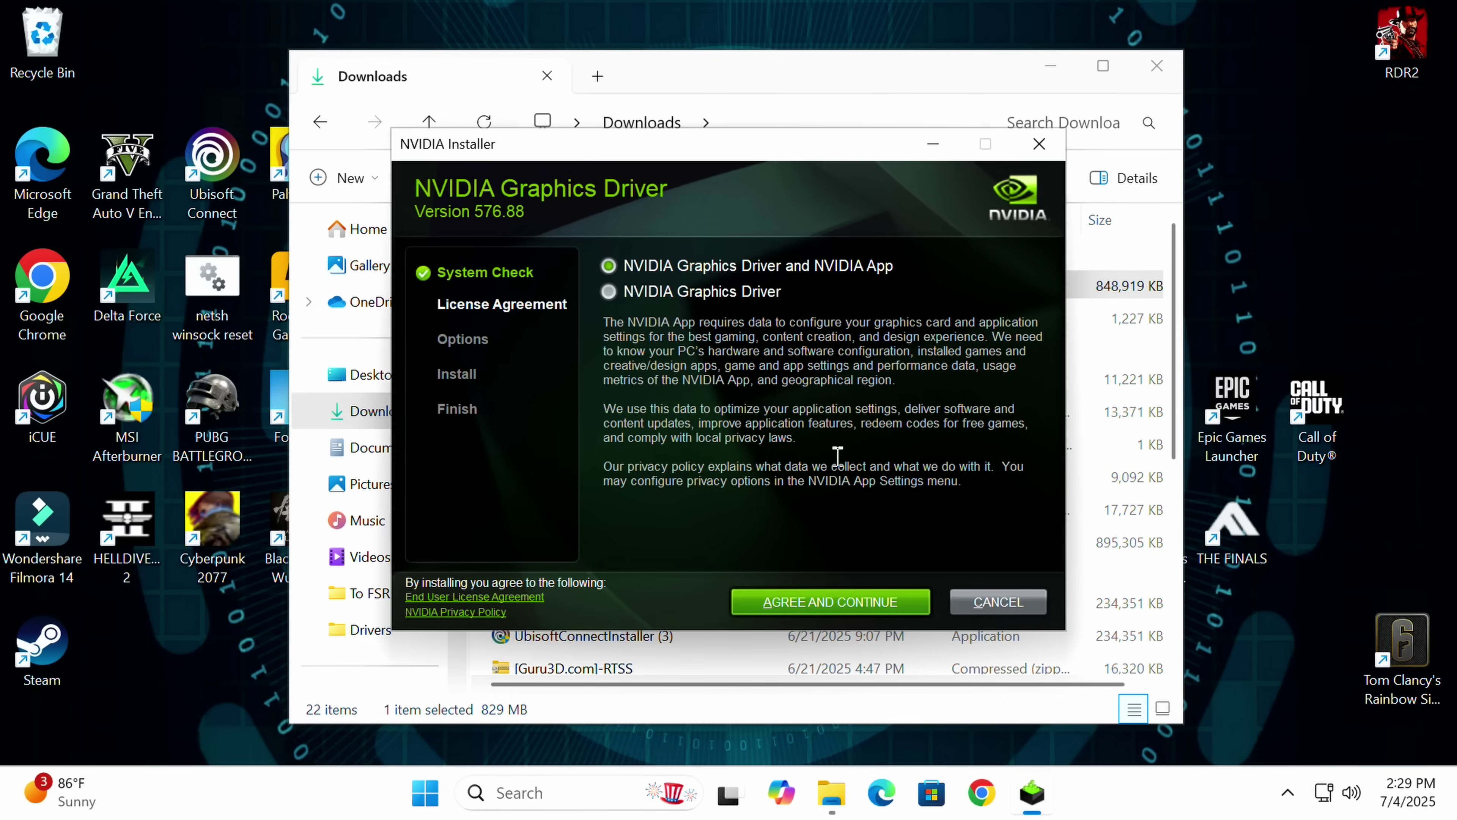
# - Choose NVIDIA Graphics Driver and NVIDIA App, accept the license terms, and proceed with the Custom (Advanced) installation option
pyautogui.click(609, 292)
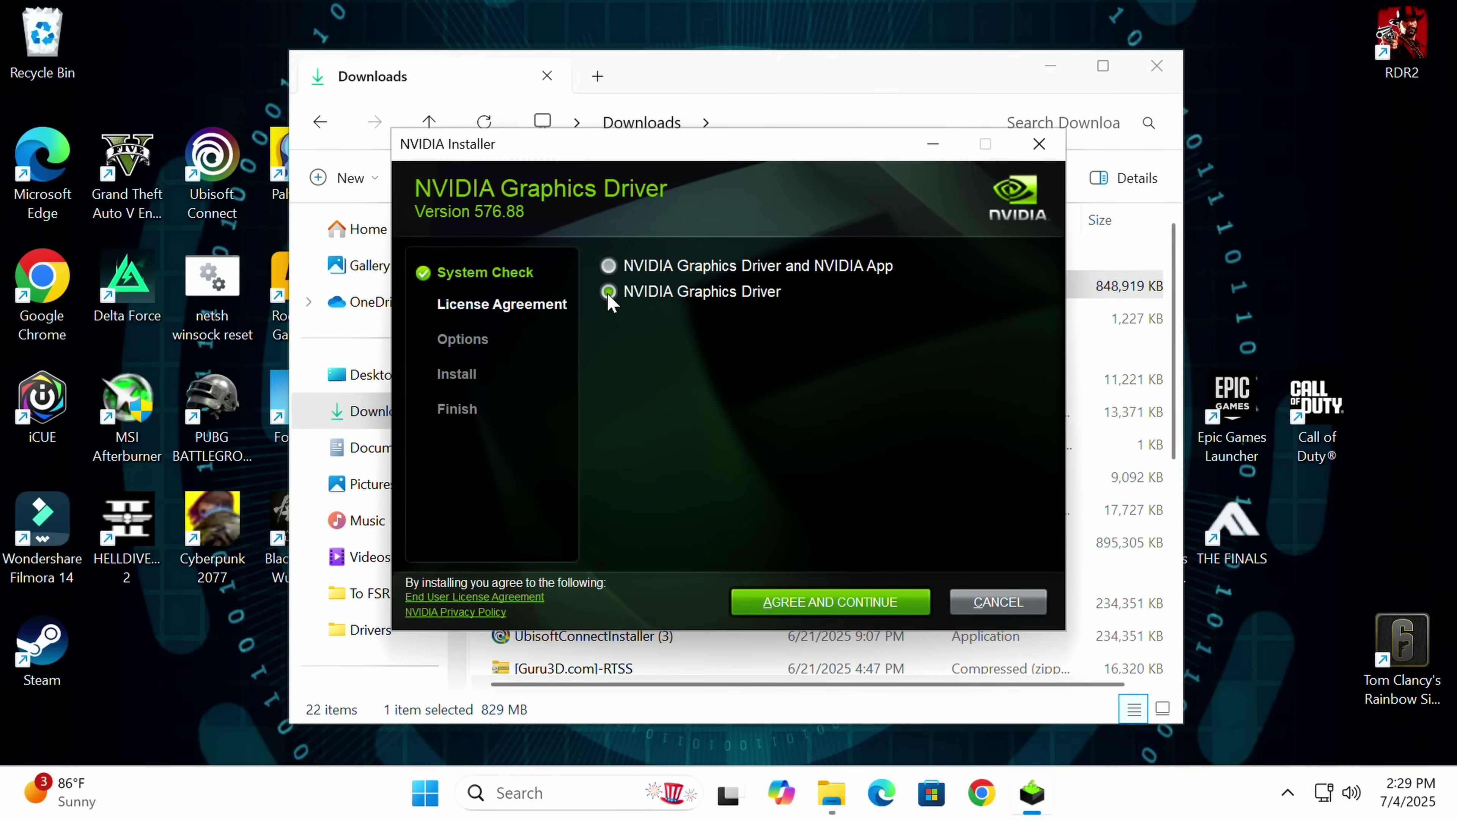
pyautogui.click(607, 267)
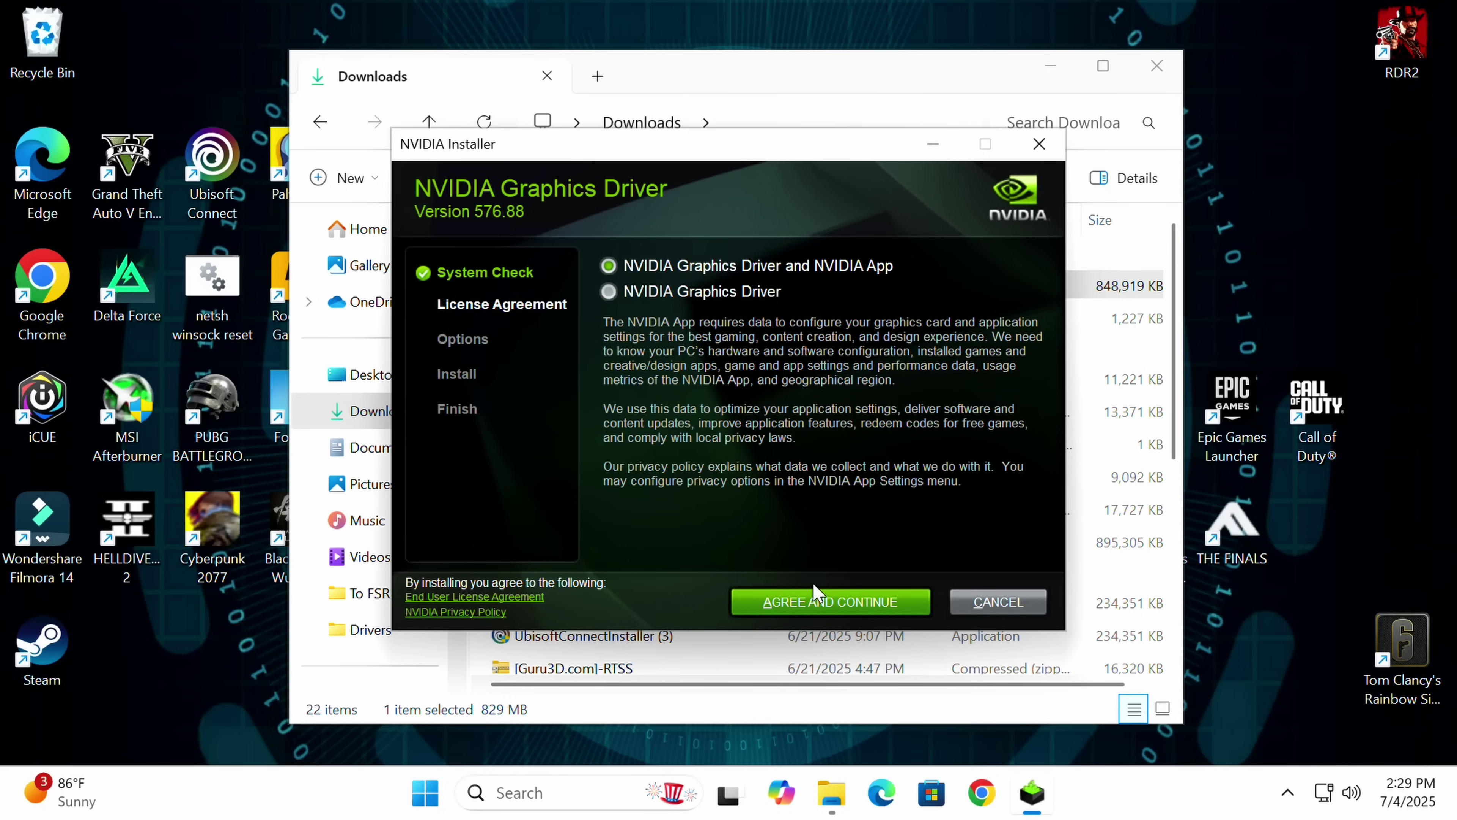
pyautogui.click(781, 601)
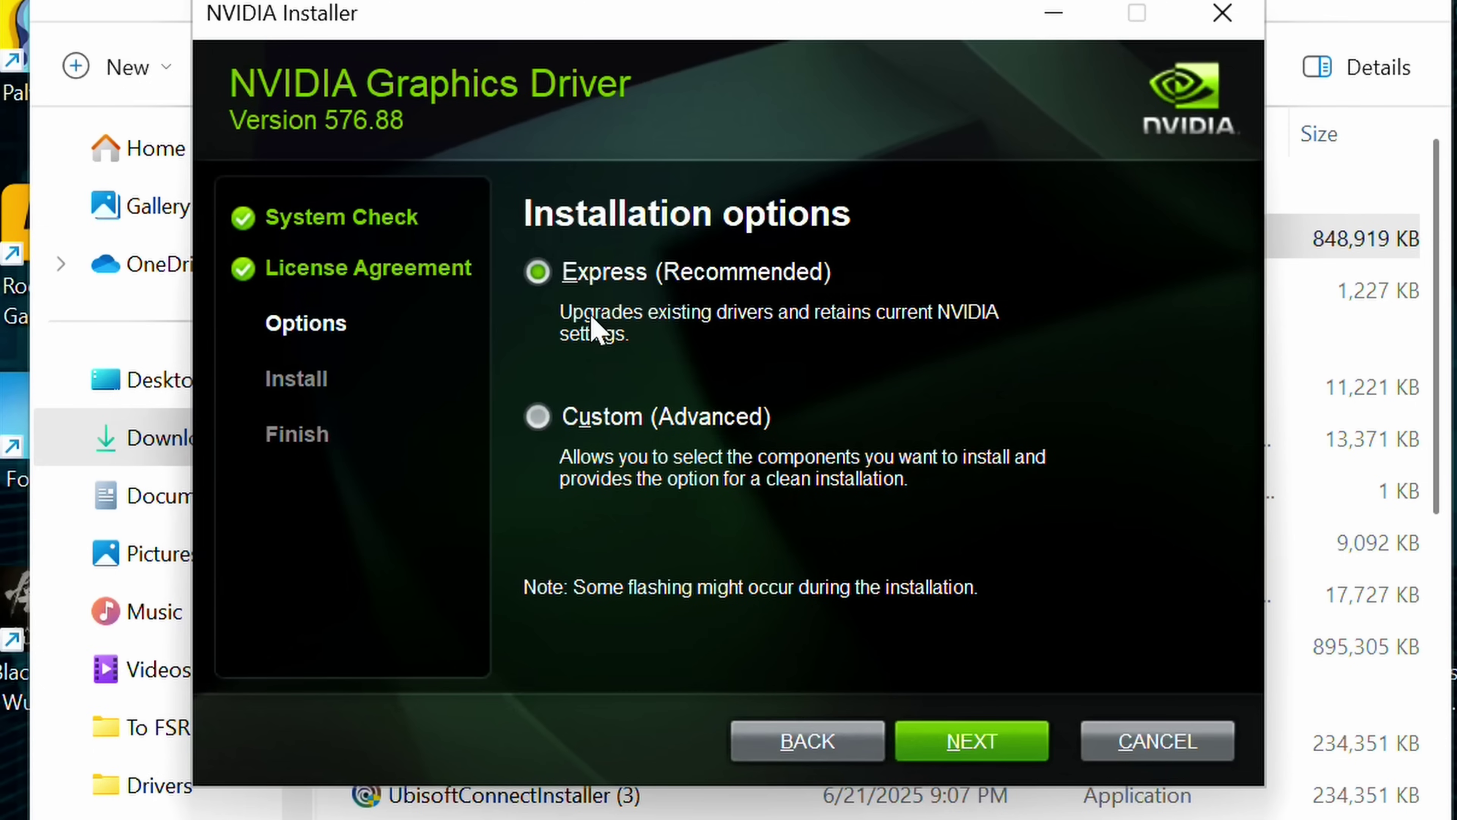
pyautogui.click(540, 423)
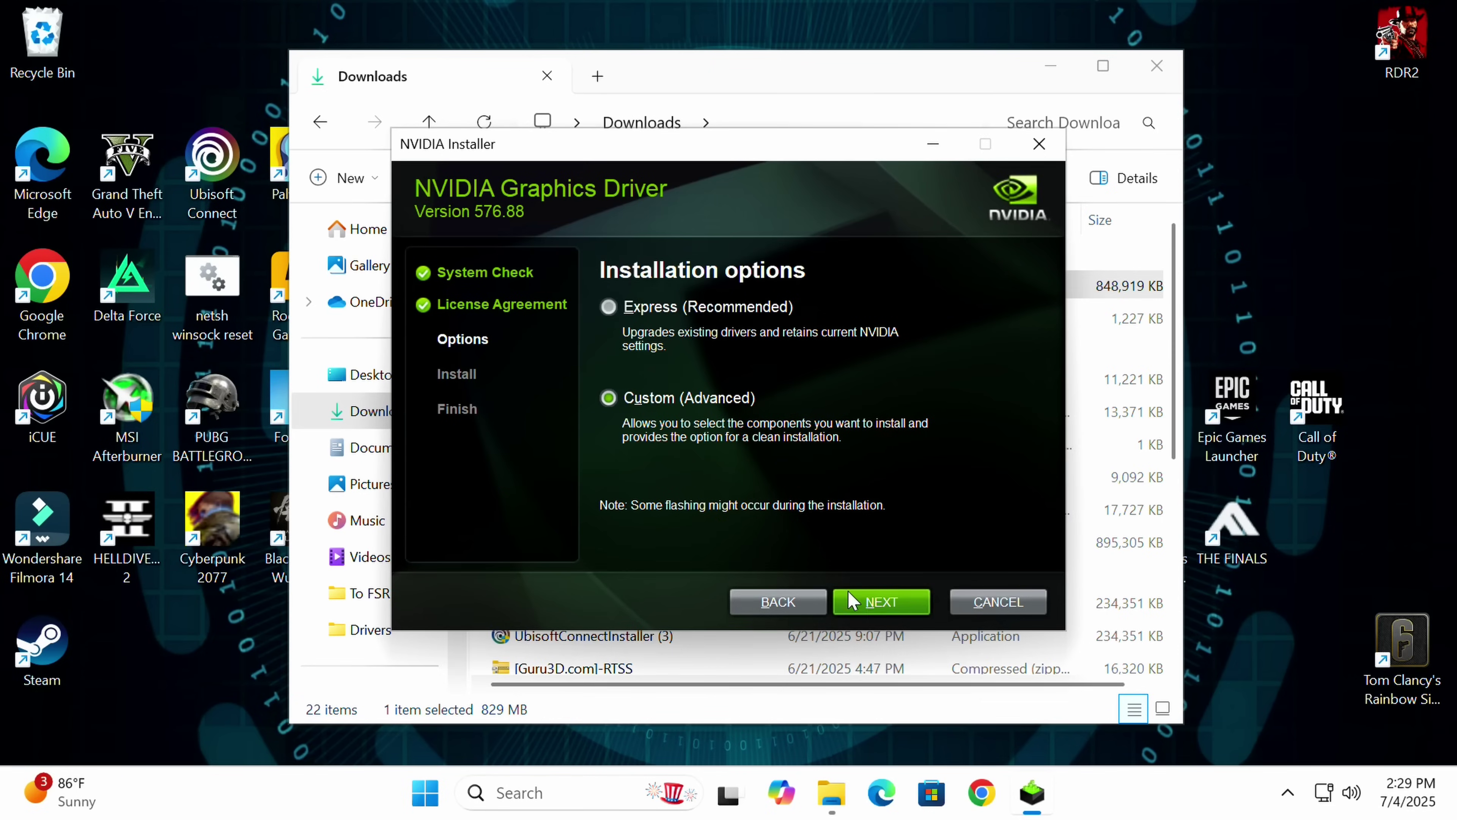
pyautogui.click(871, 607)
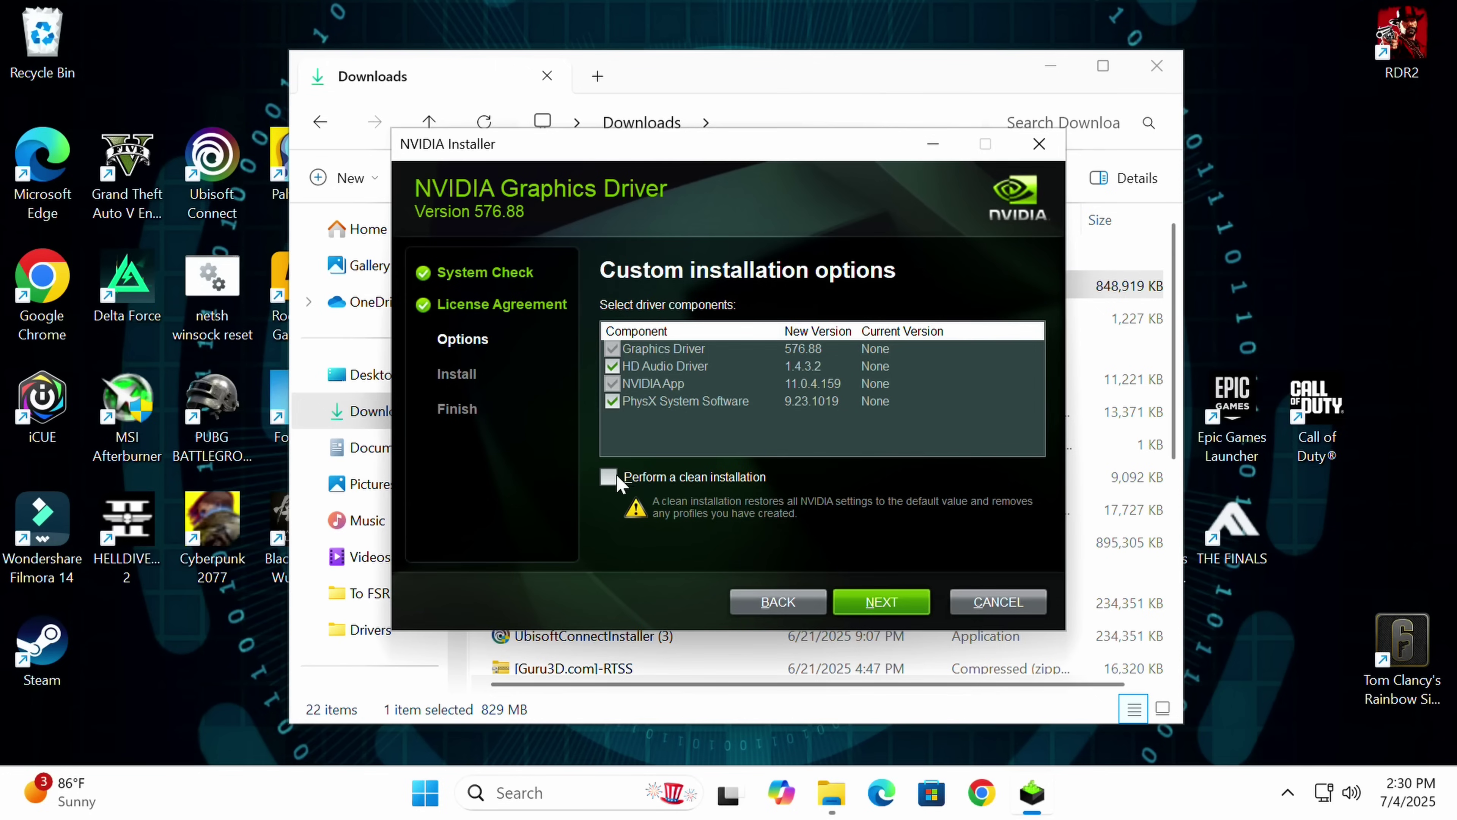
# - Install all listed driver components as a clean installation and close the installer once it finishes
pyautogui.click(611, 476)
pyautogui.click(867, 605)
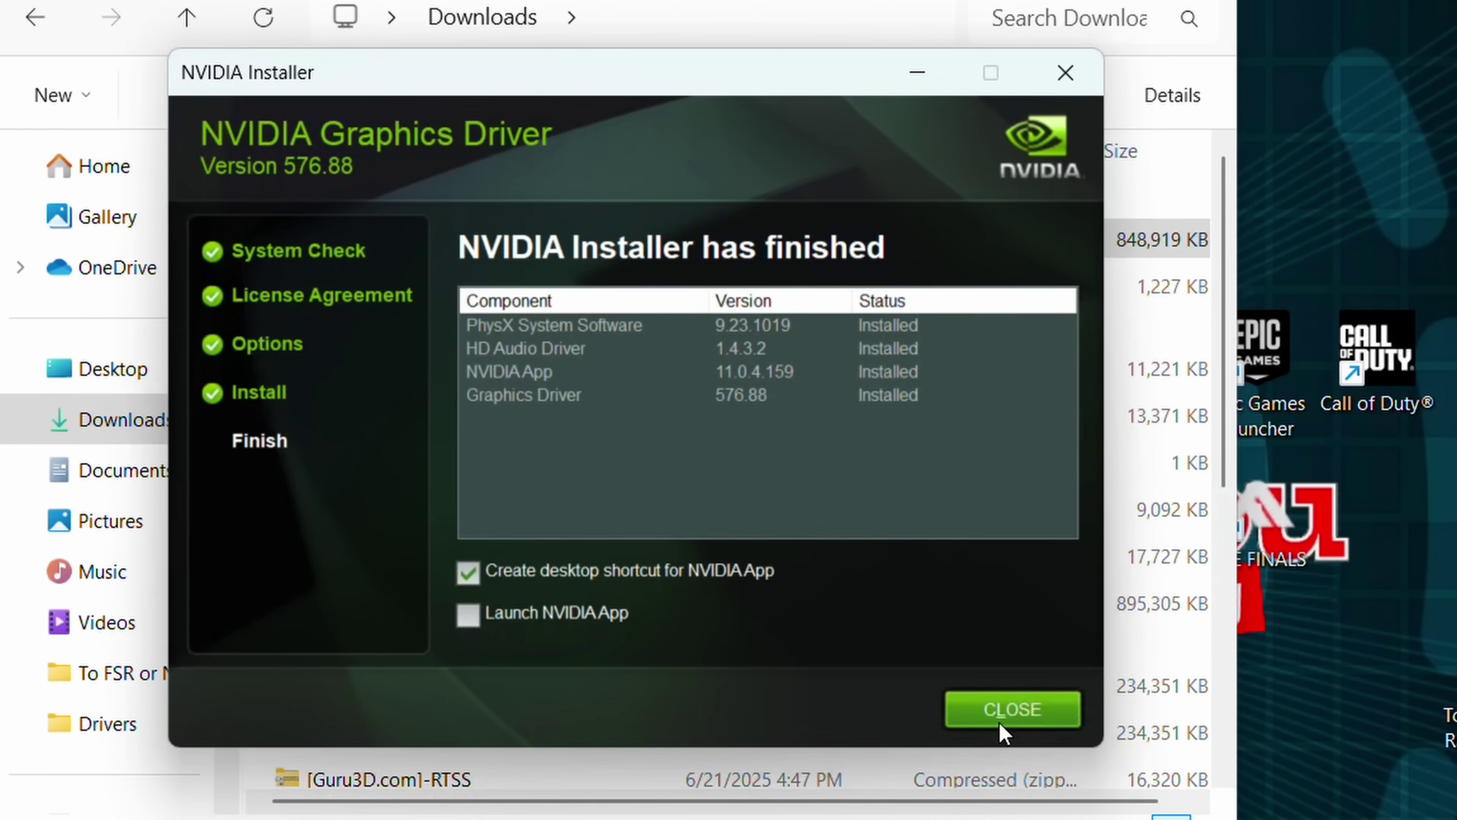
pyautogui.click(891, 531)
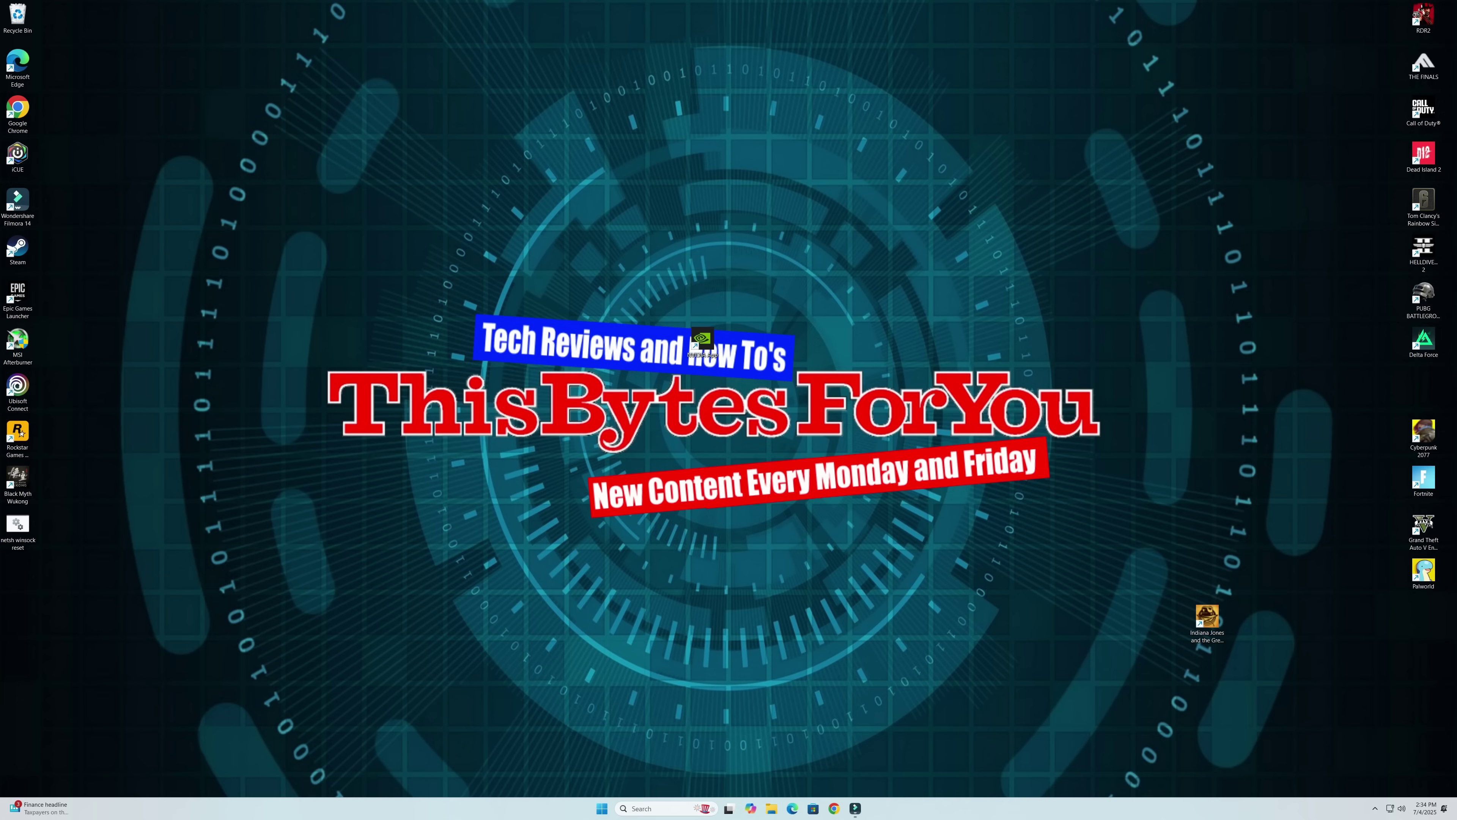
# - Set the monitor's refresh rate to 119.99 Hz in the Windows advanced display settings and keep the change
pyautogui.rightClick(842, 287)
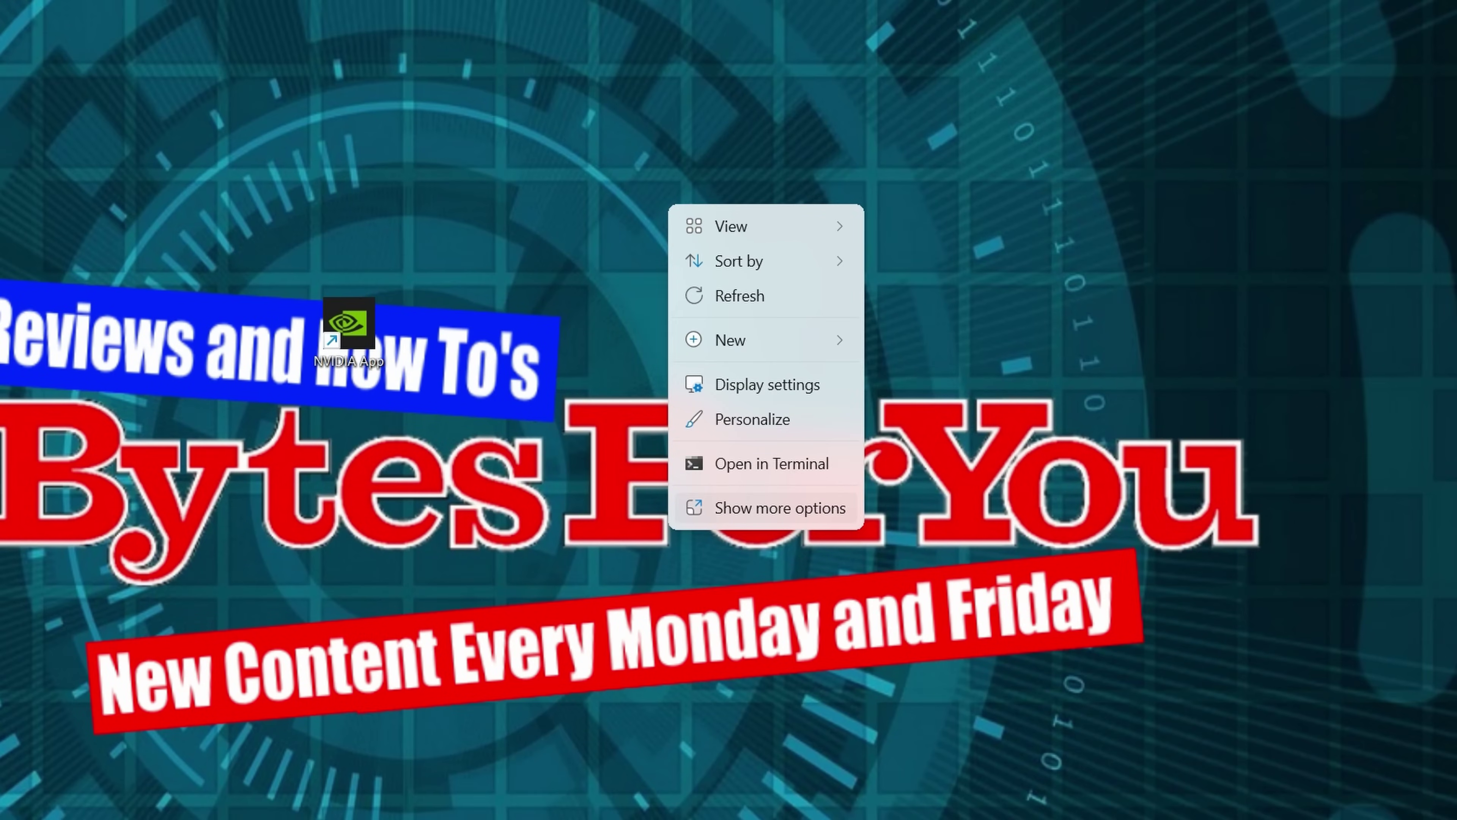
pyautogui.click(780, 507)
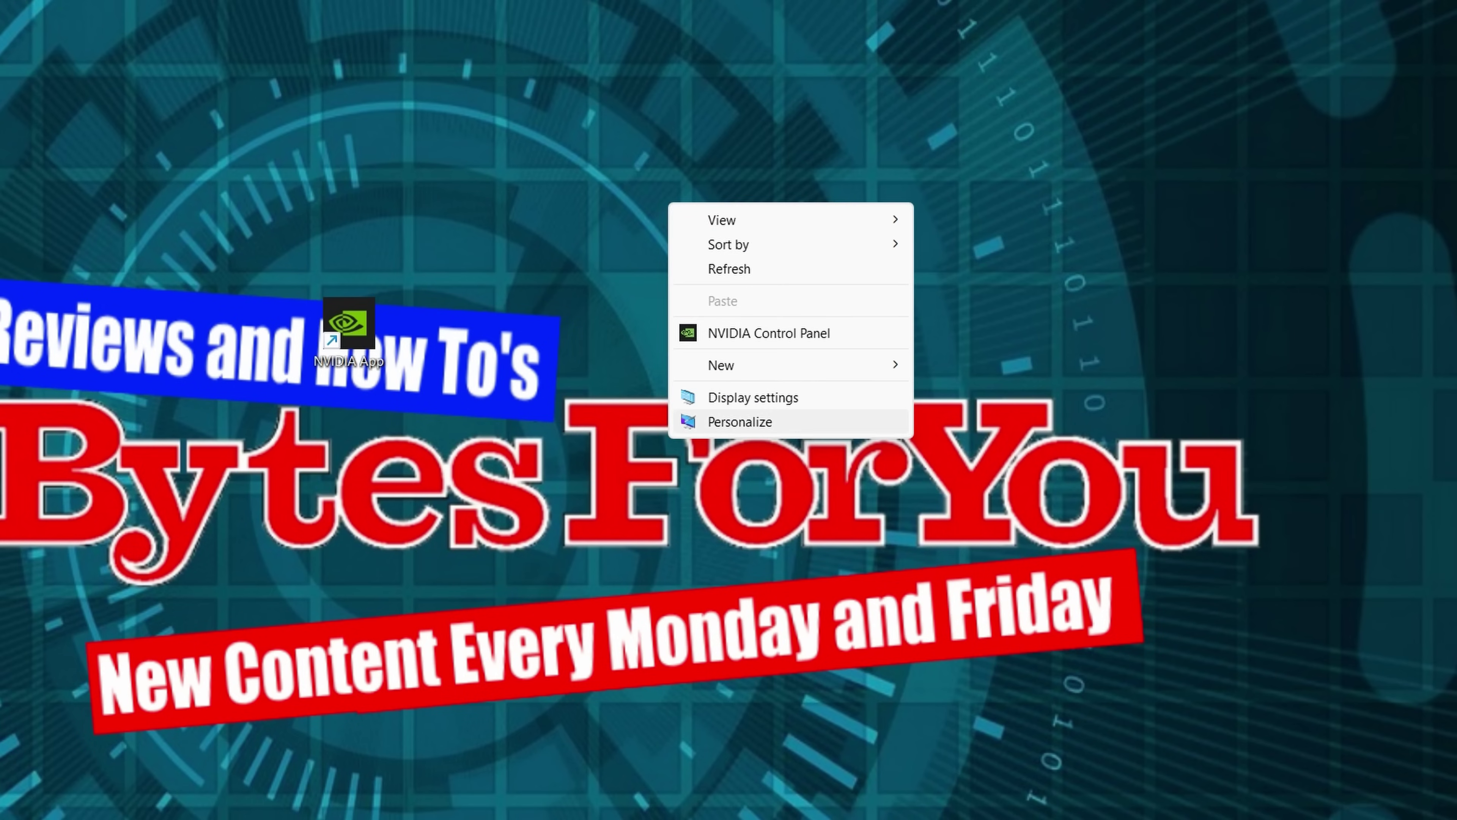
pyautogui.click(752, 397)
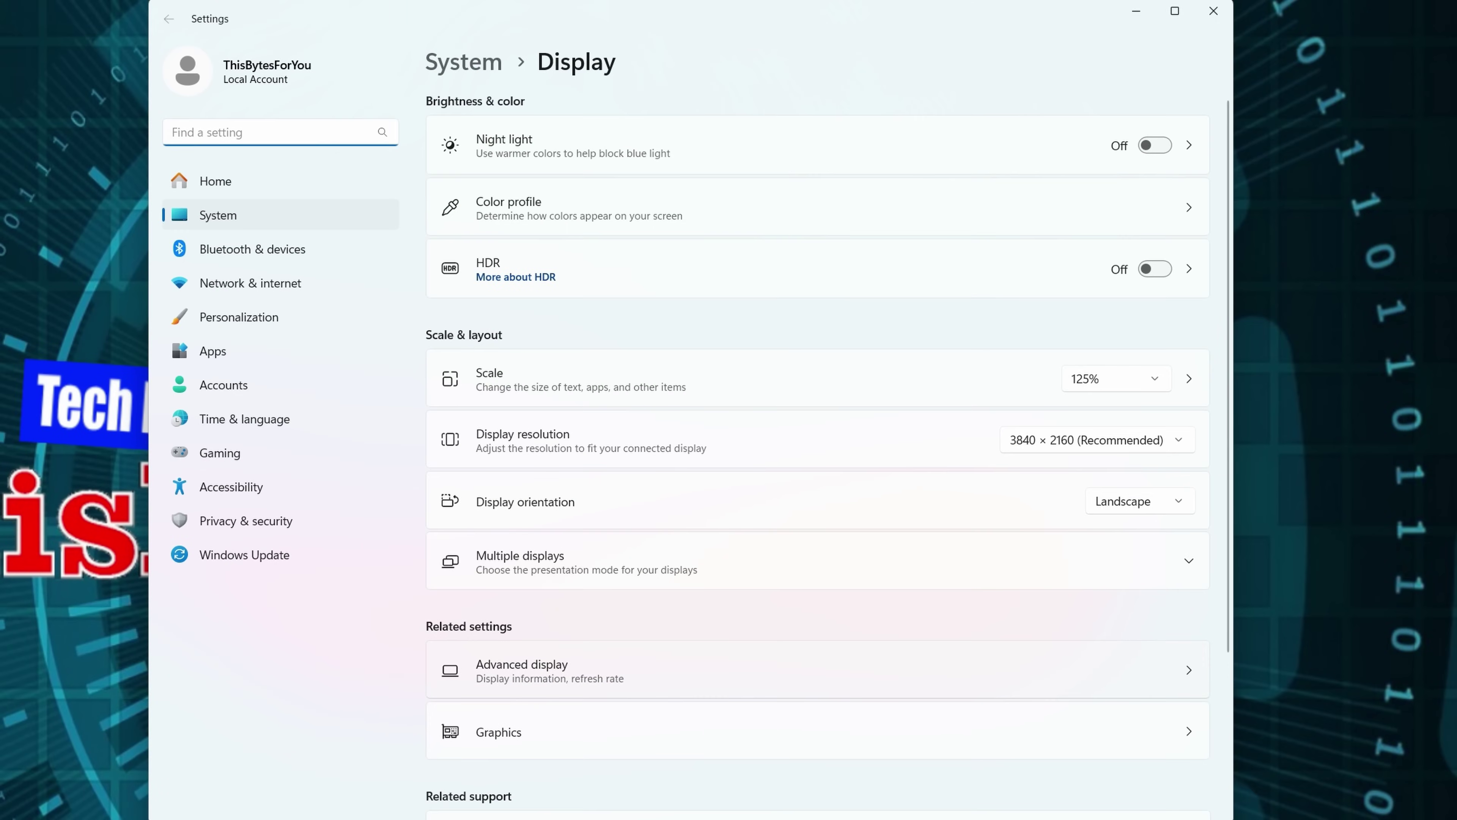
pyautogui.click(522, 670)
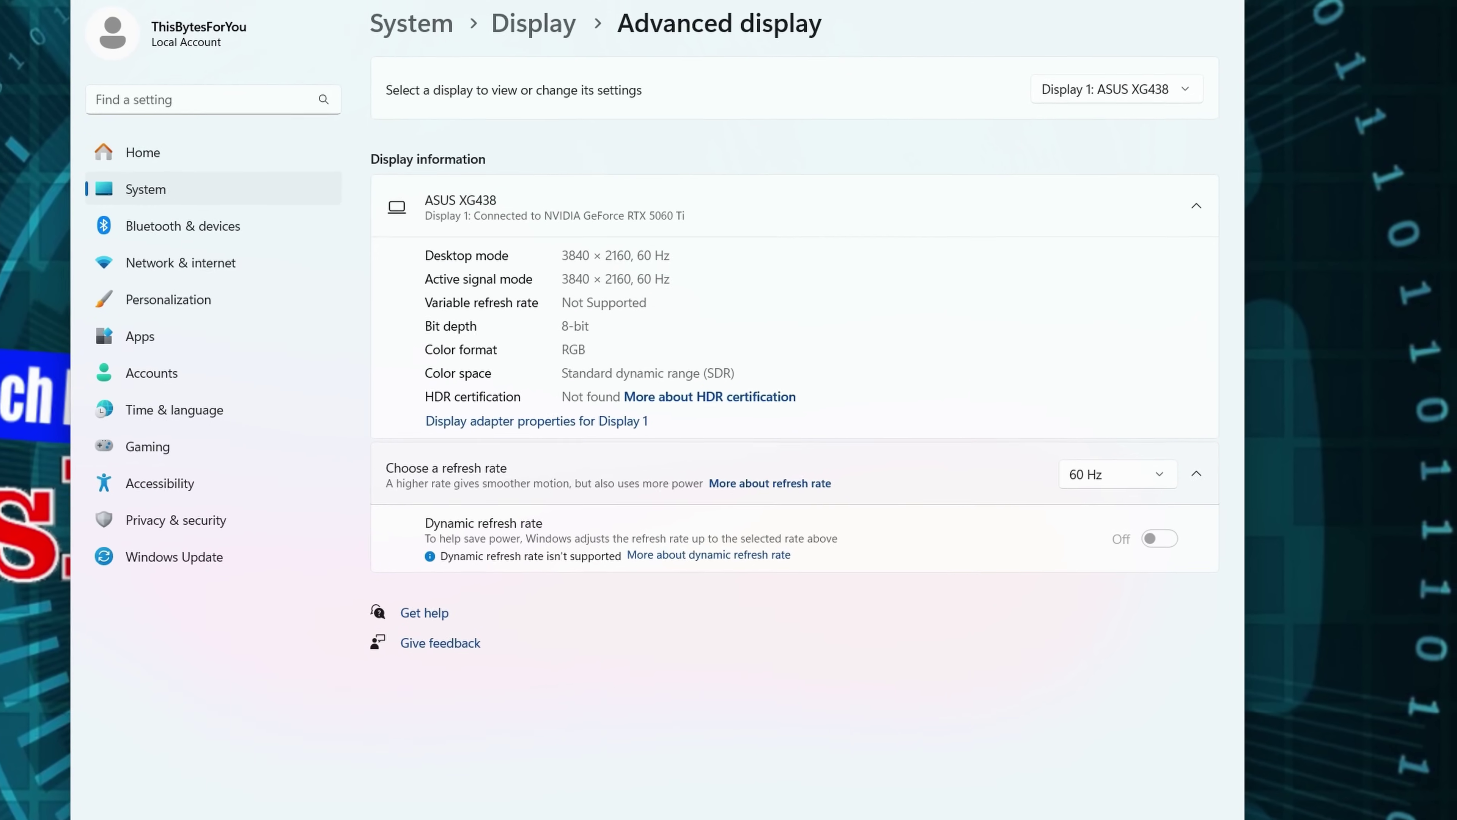
pyautogui.click(1125, 454)
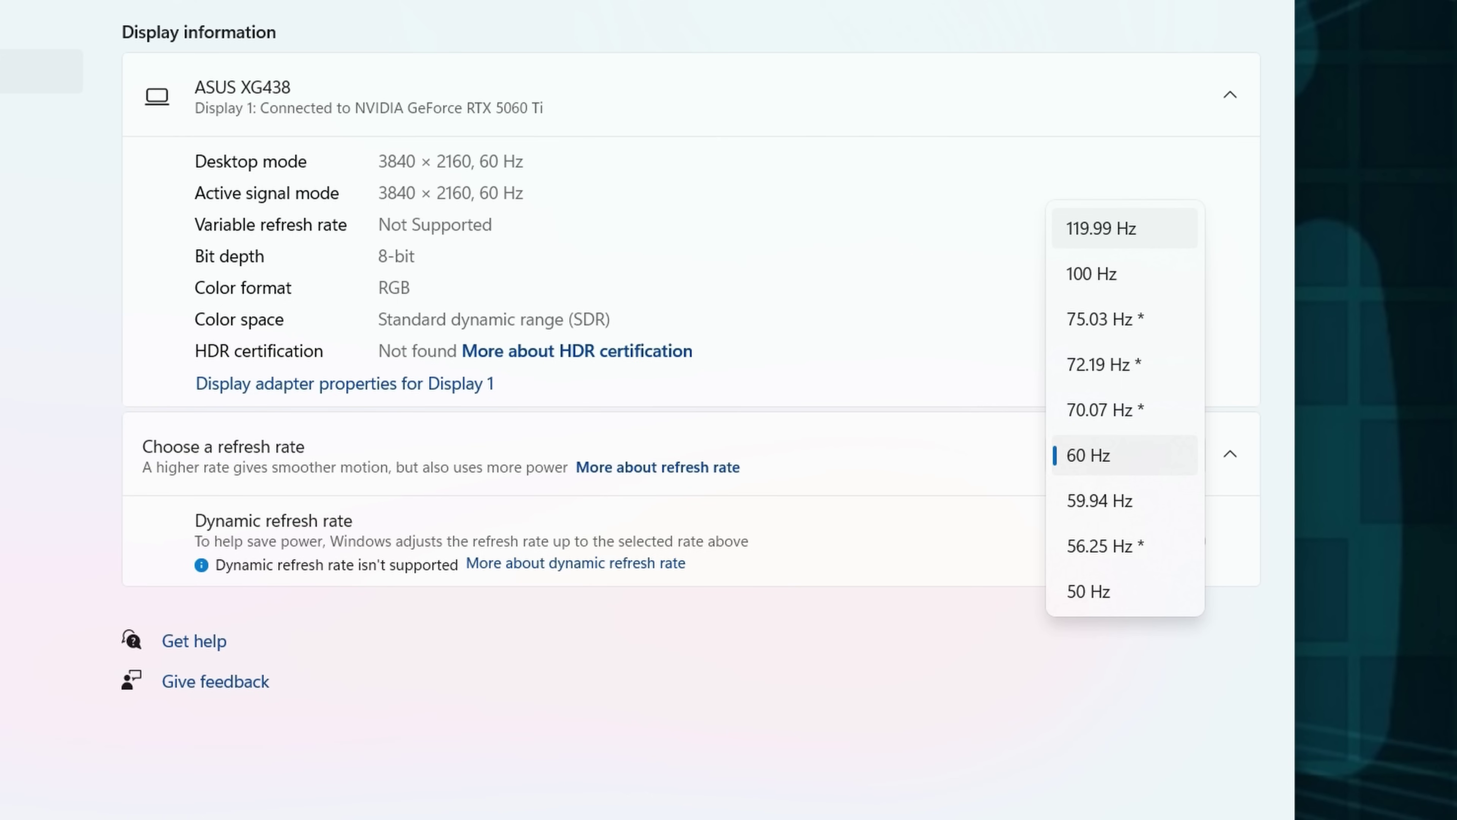
pyautogui.click(1124, 228)
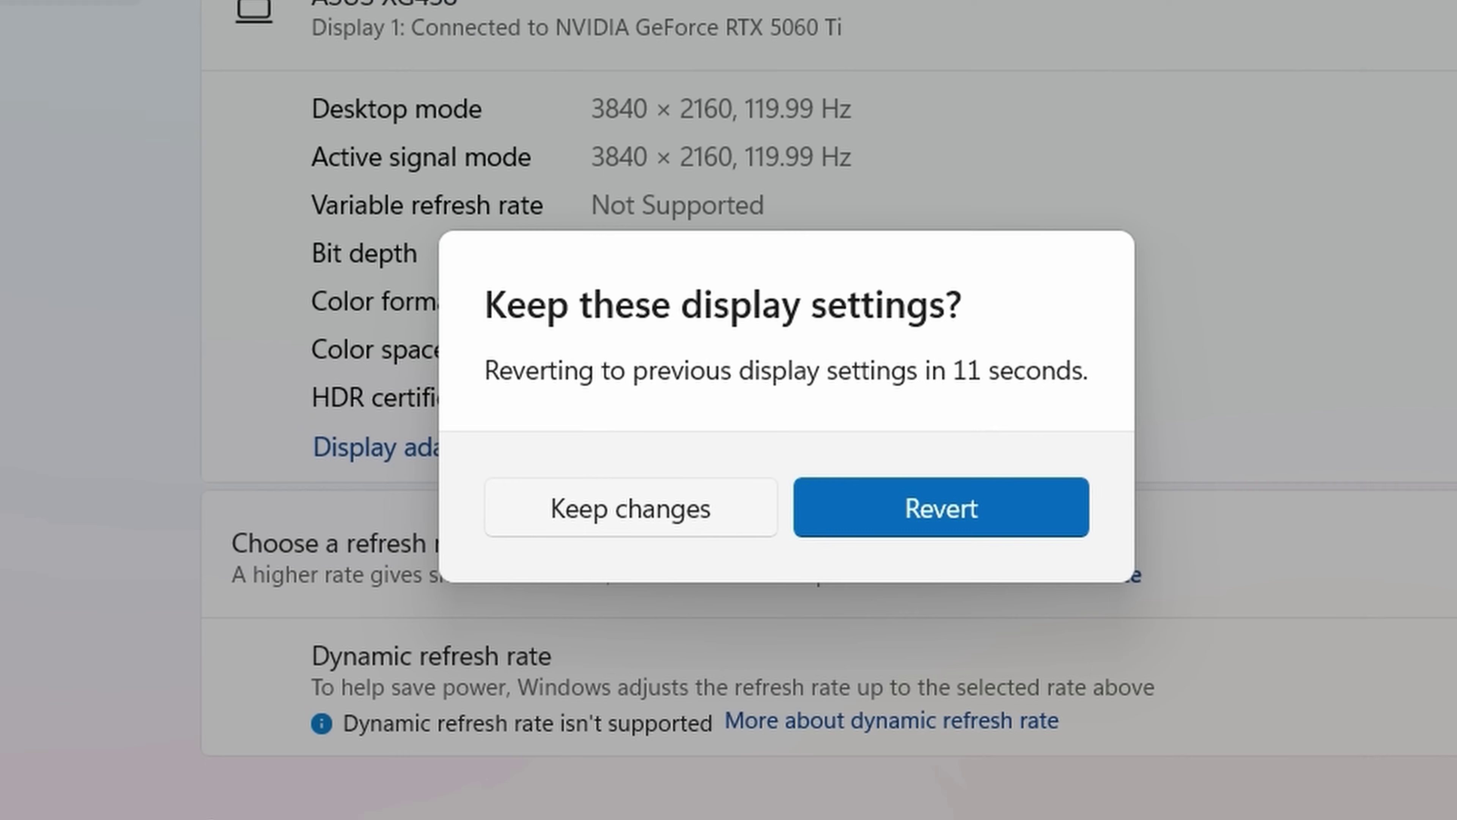
pyautogui.press('Return')
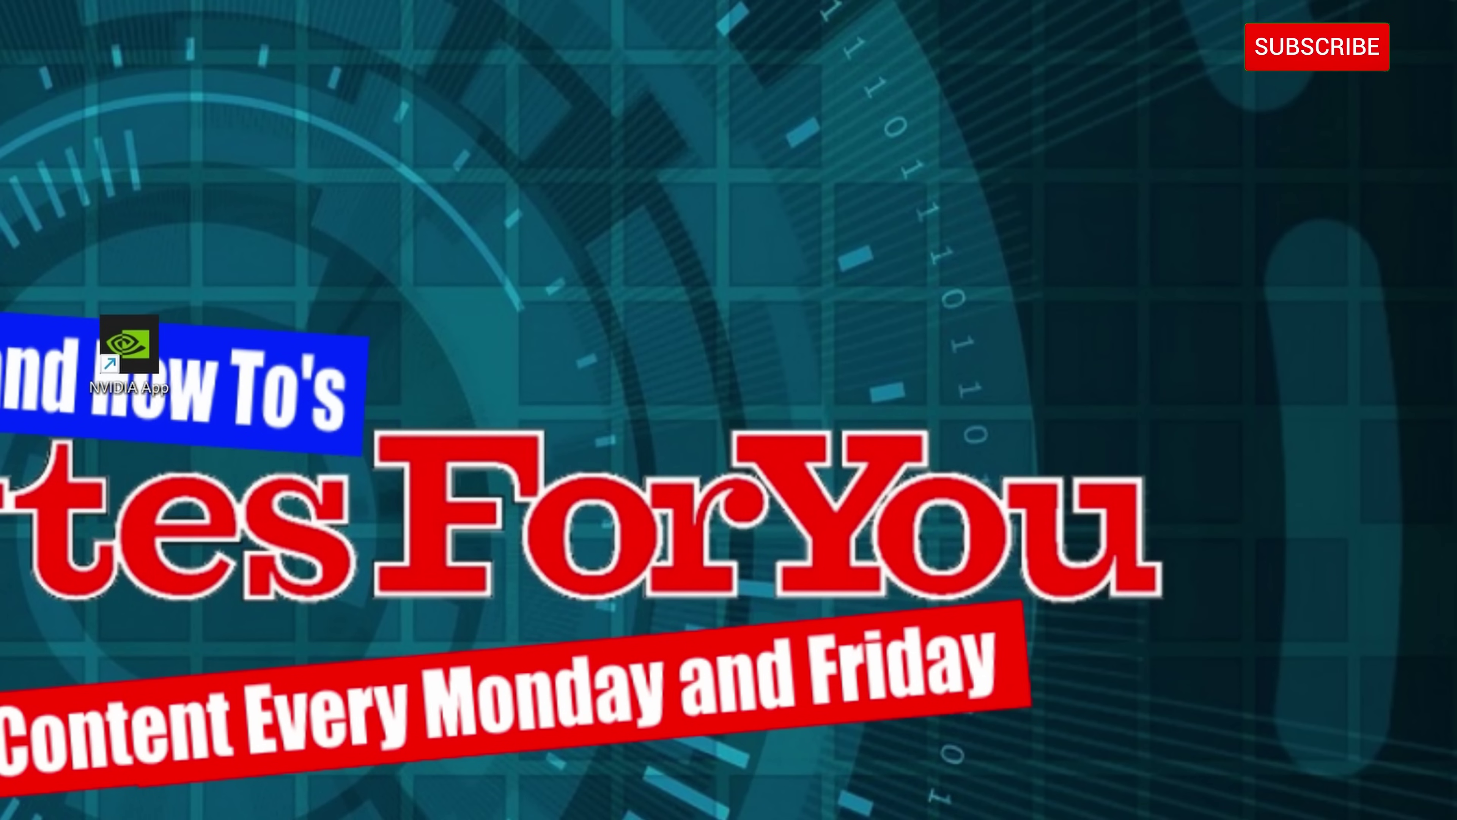
# - Launch NVIDIA Control Panel from the desktop and accept its software license agreement
pyautogui.hotkey('shift', 'F10')
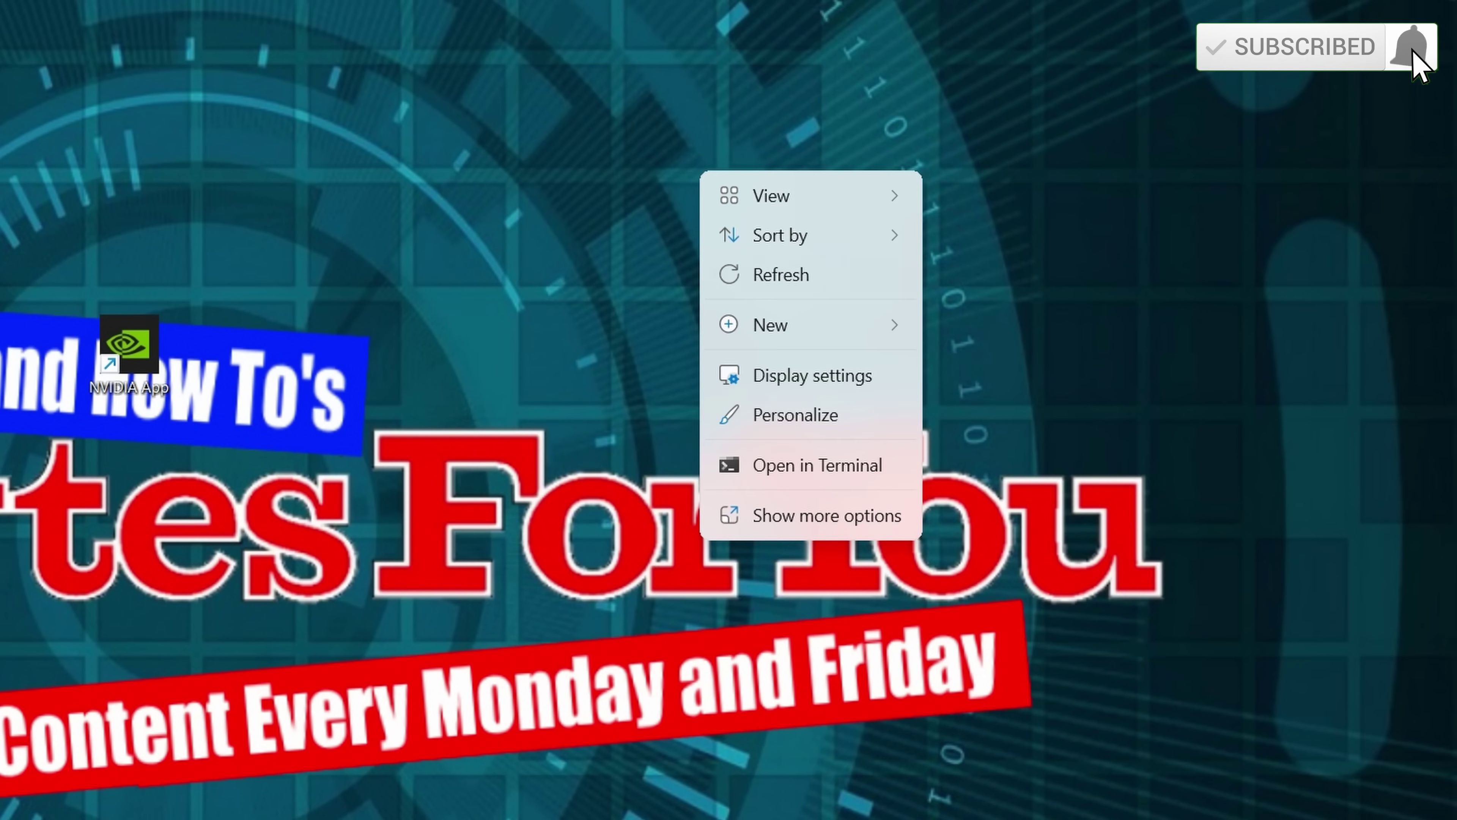
pyautogui.click(826, 515)
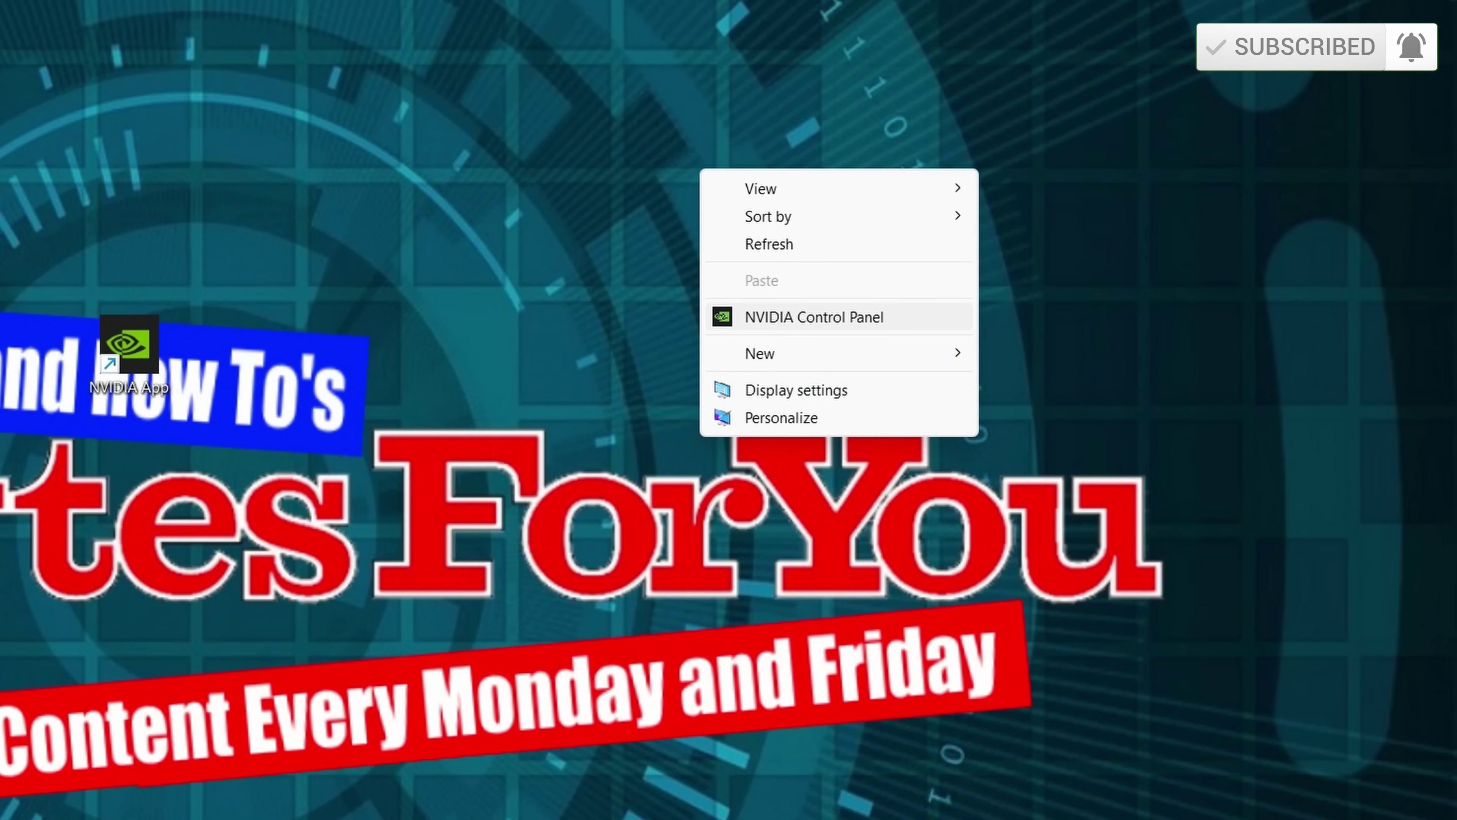
pyautogui.press('Return')
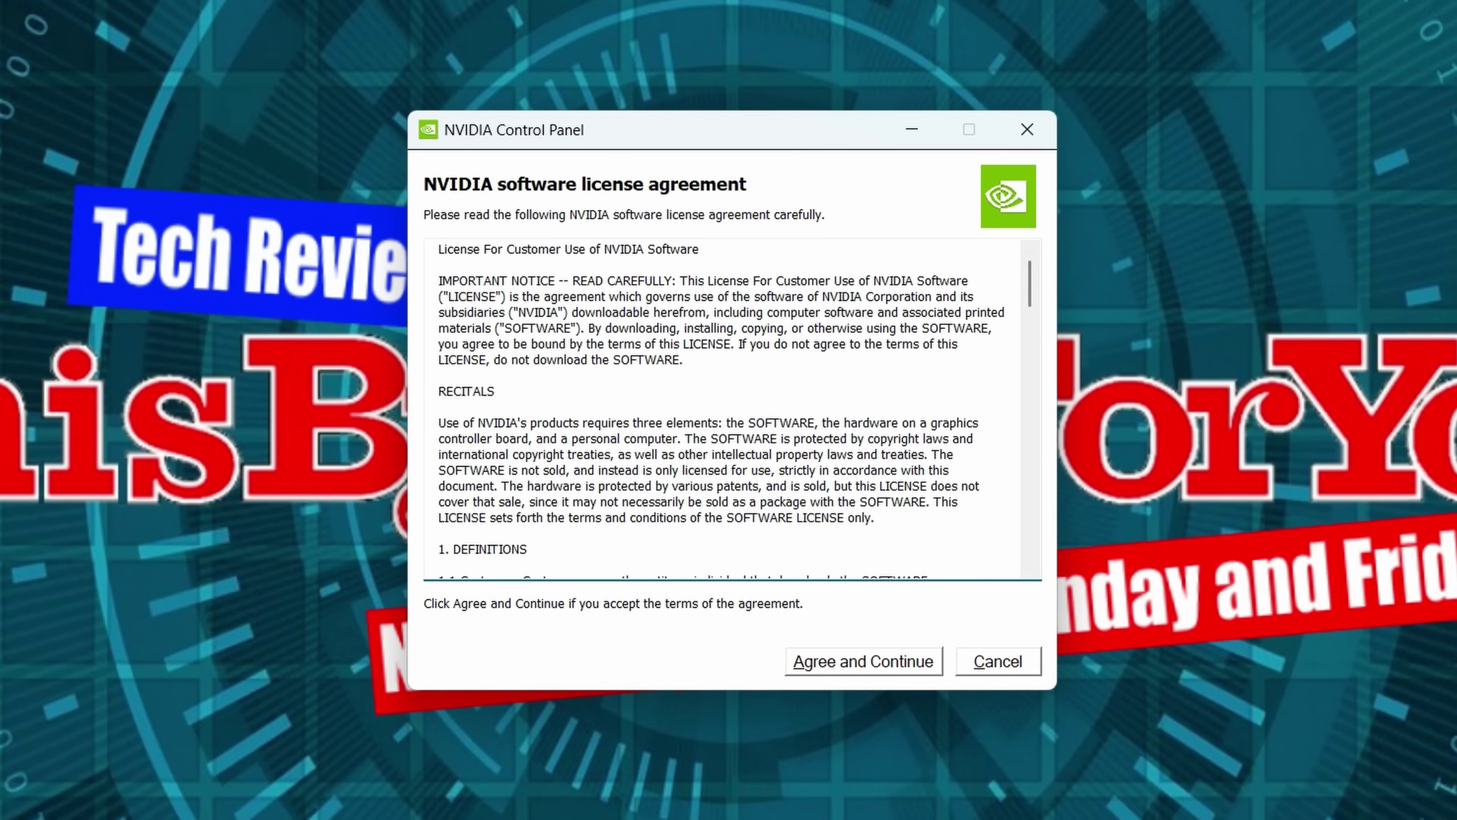
pyautogui.press('Return')
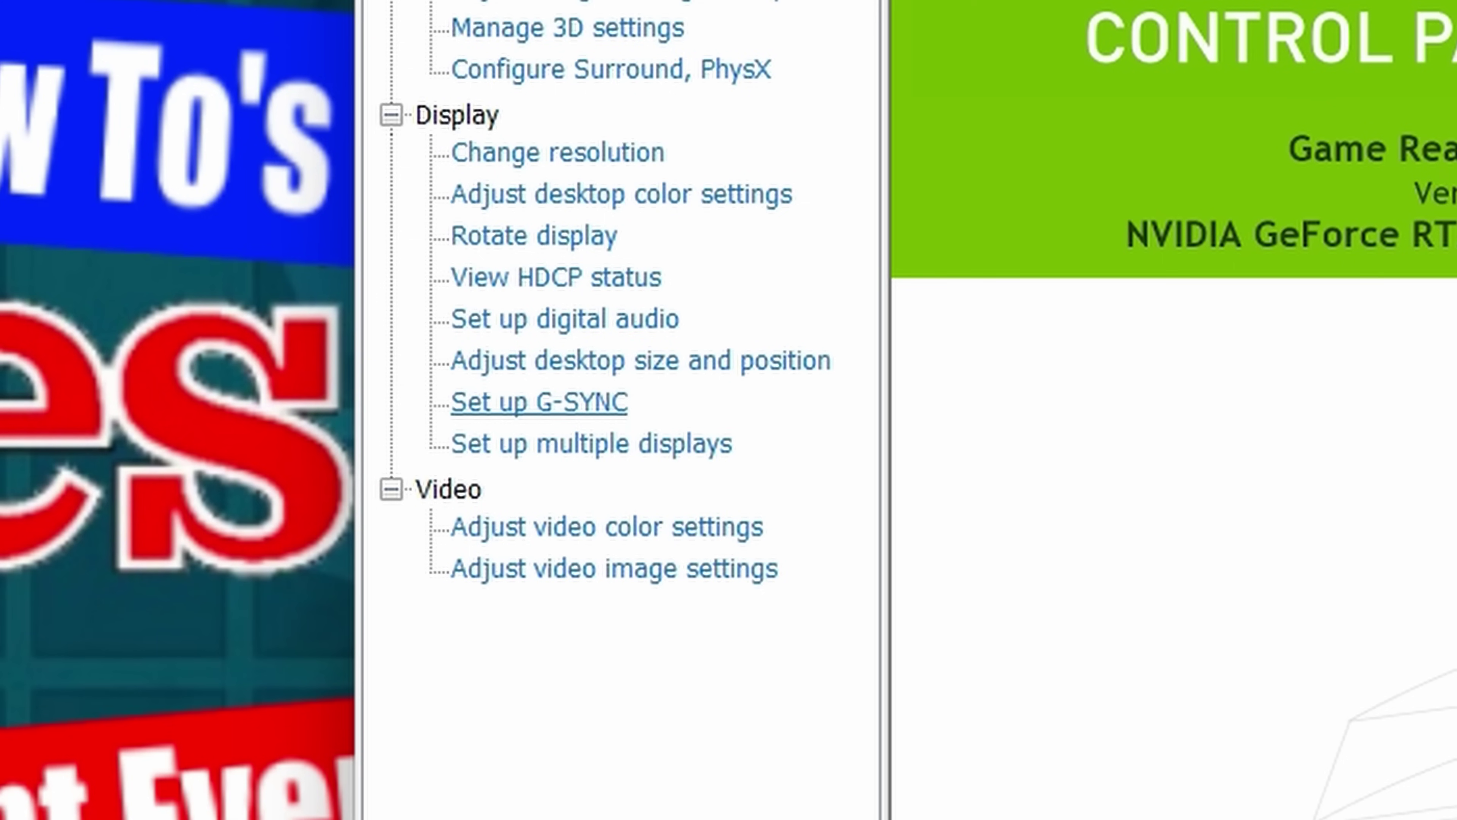
# - In the G-SYNC setup, enable settings for the selected display model and apply the change
pyautogui.click(539, 402)
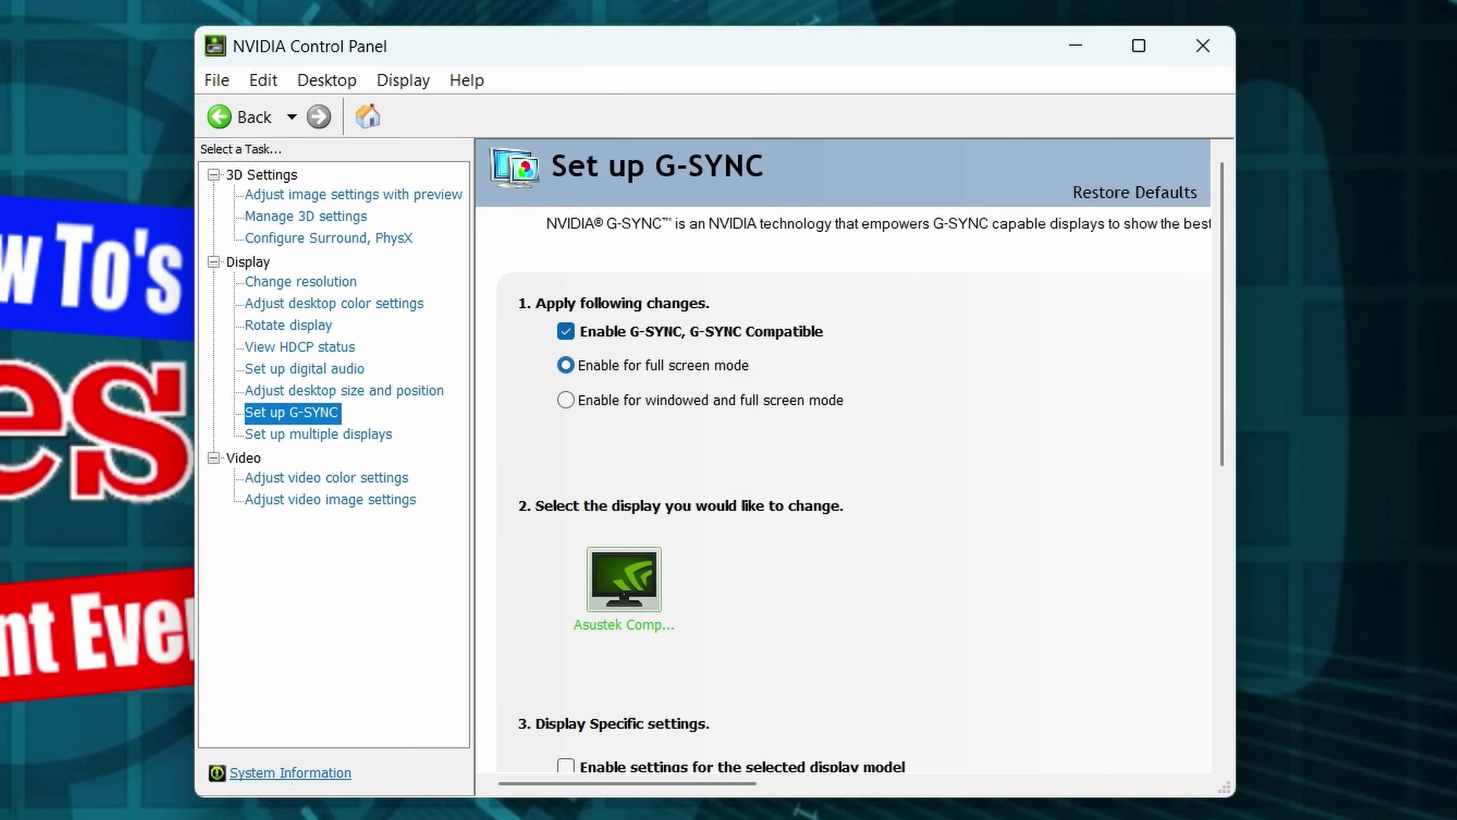
pyautogui.scroll(-2, 843, 460)
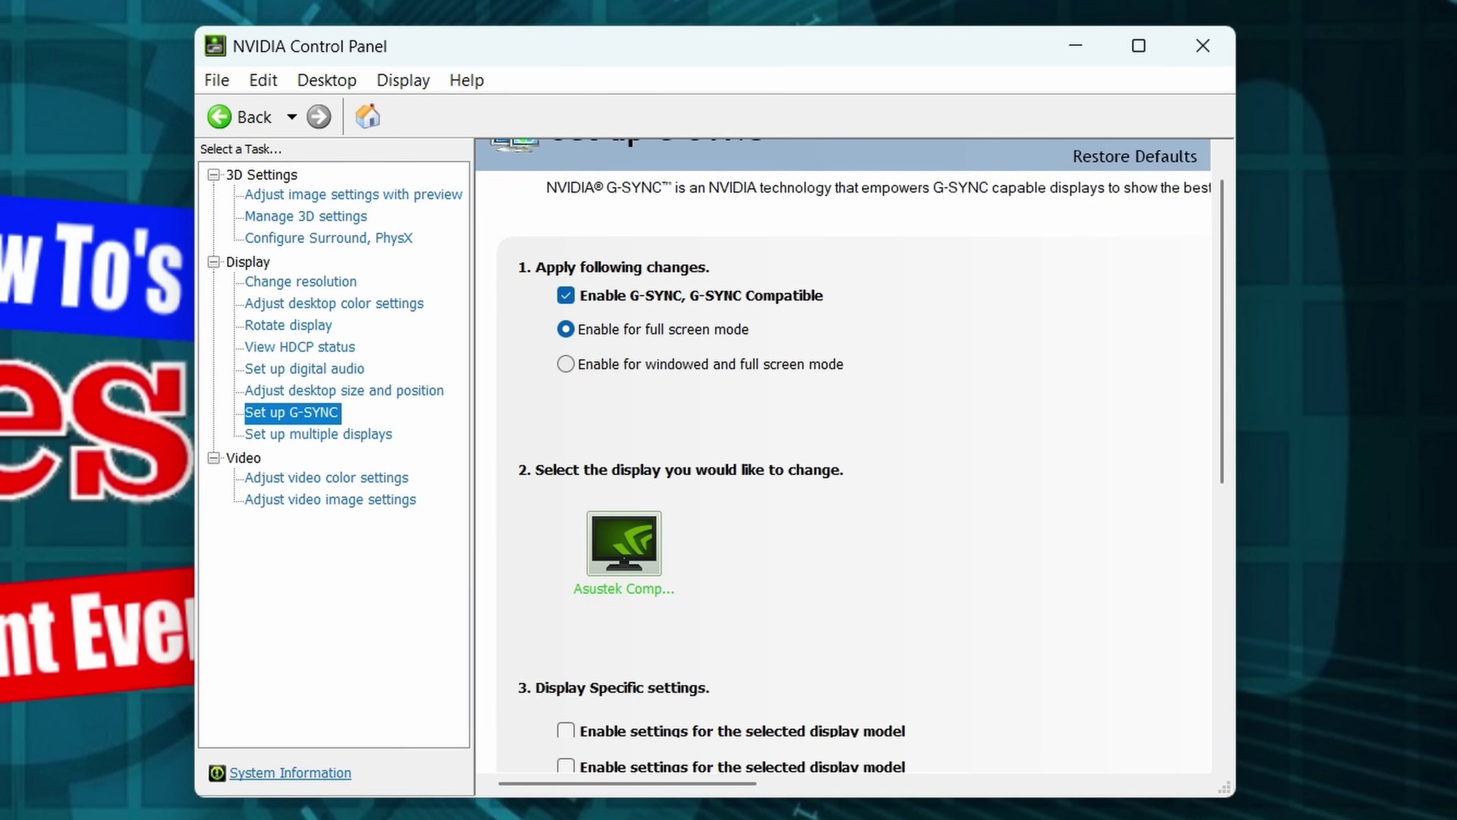
pyautogui.scroll(-2, 861, 455)
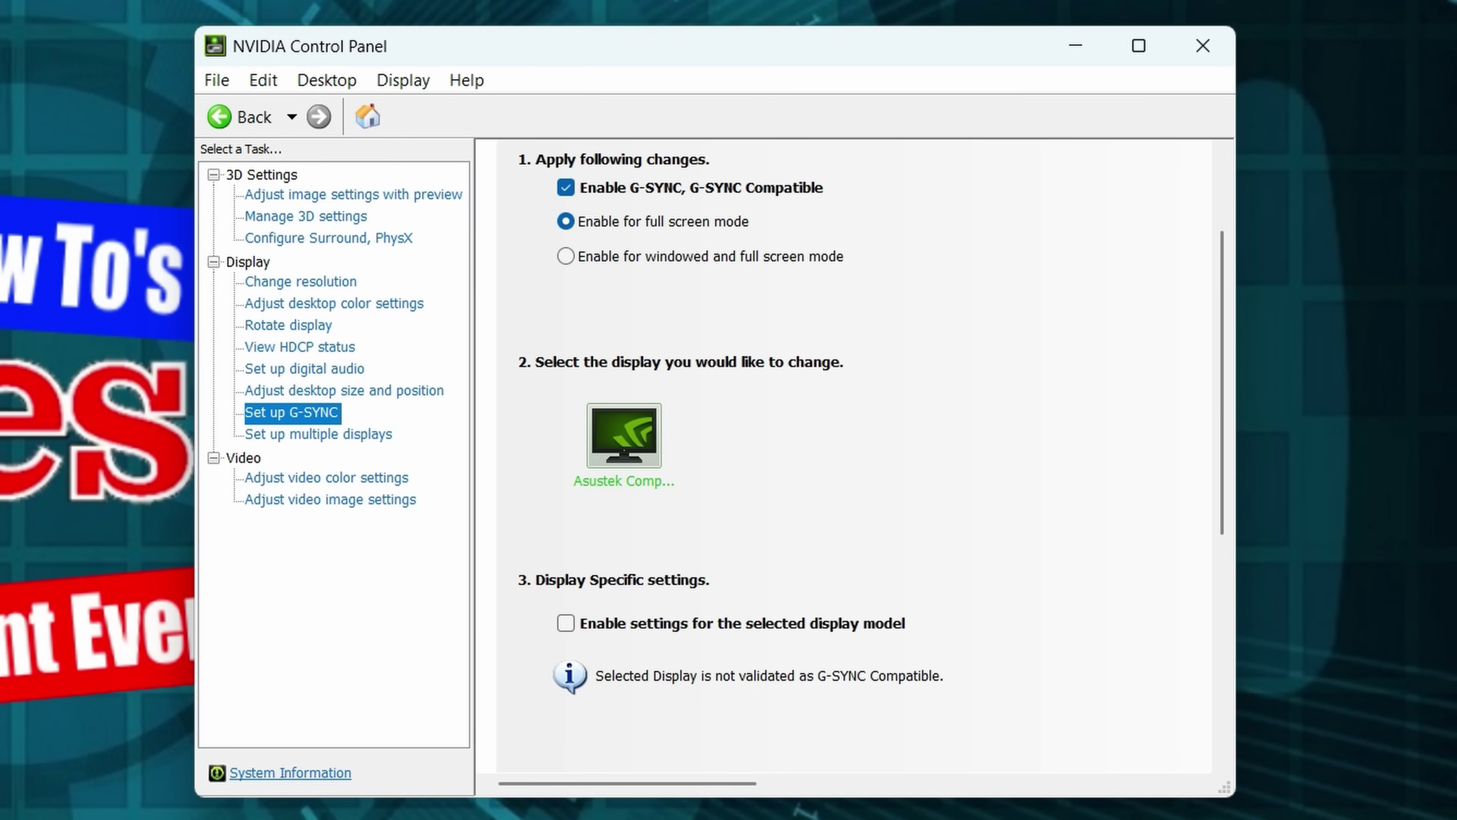
pyautogui.click(565, 623)
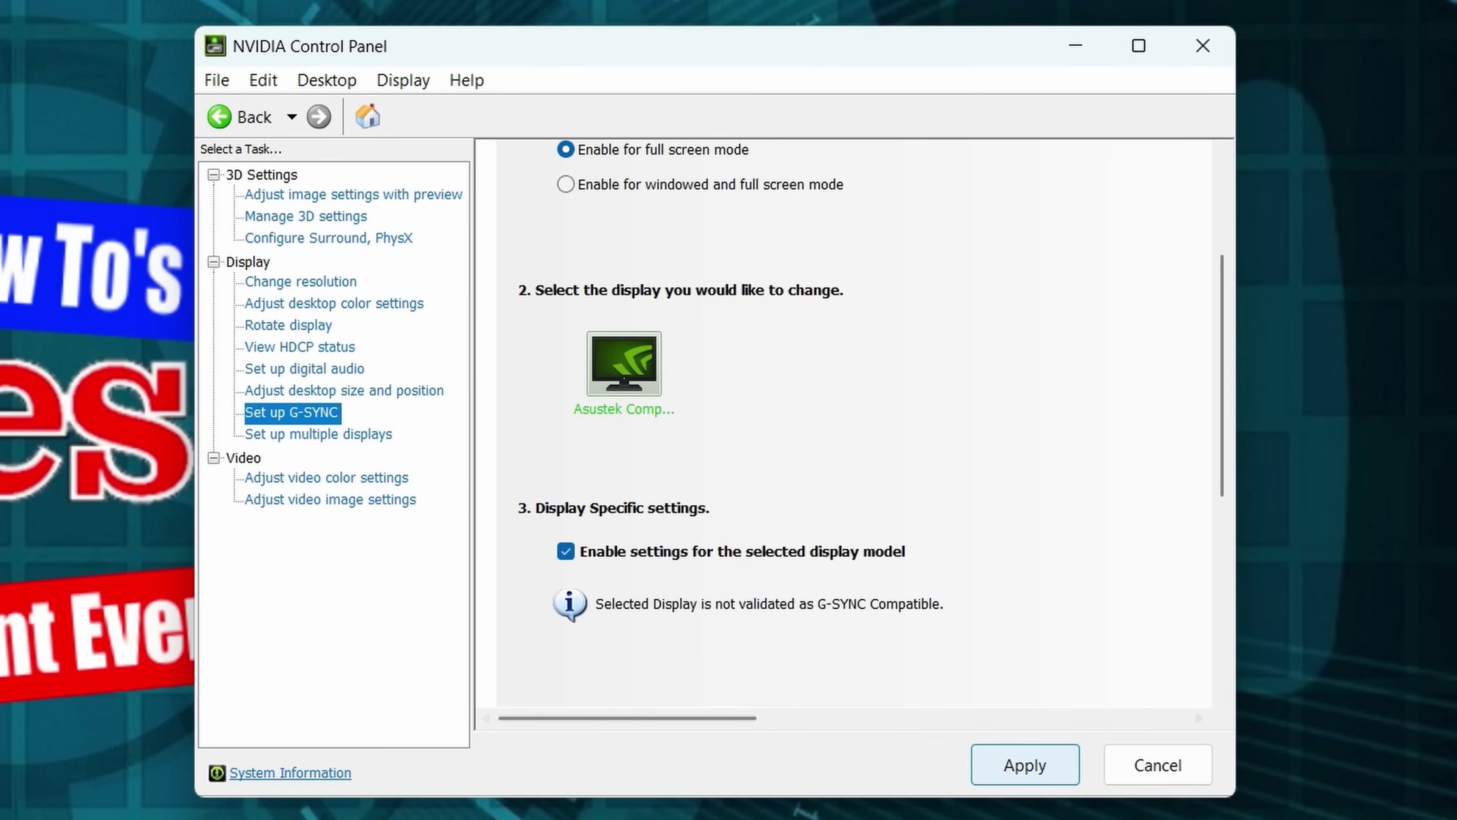
pyautogui.click(1024, 765)
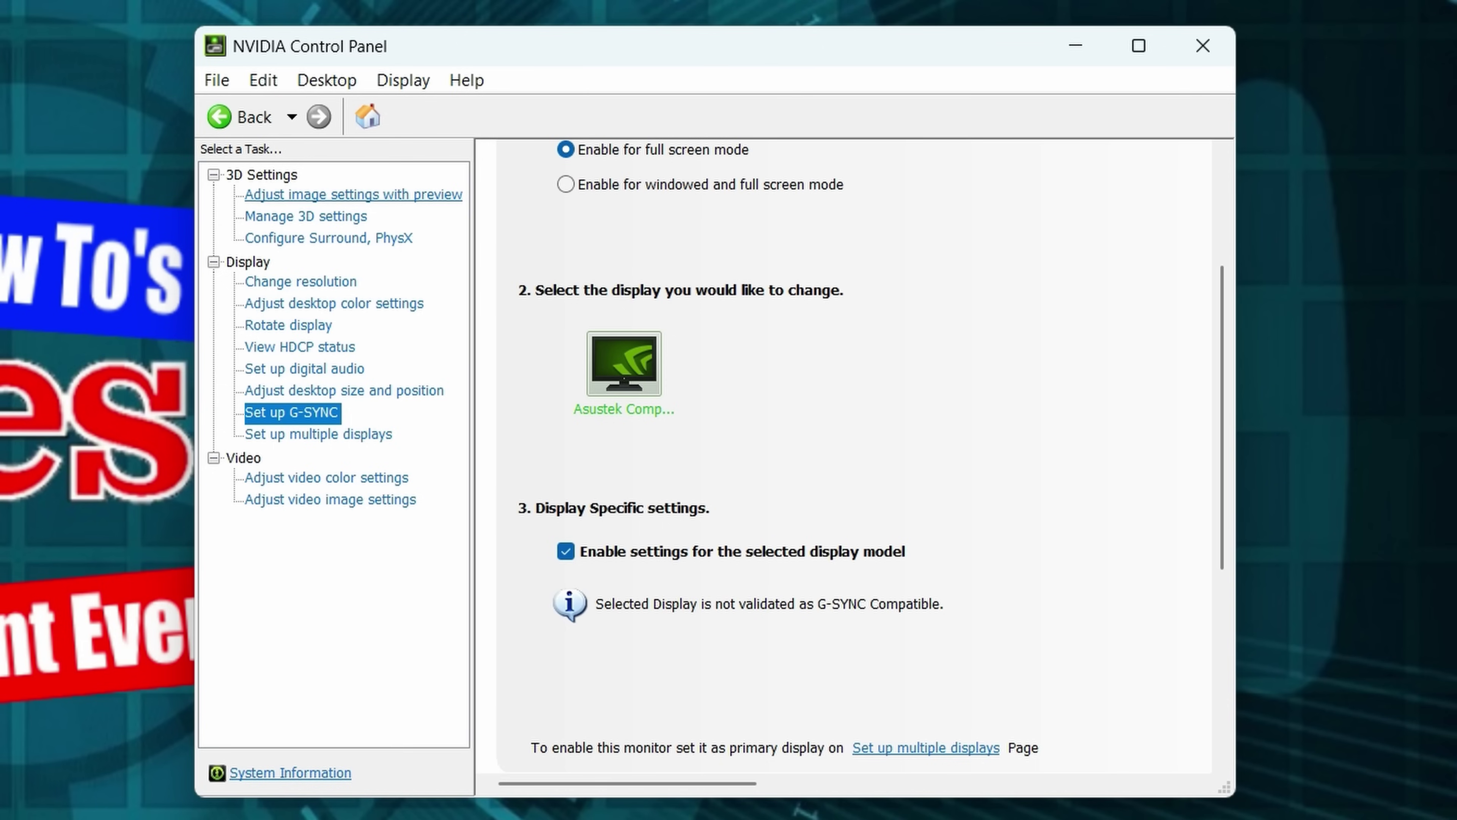
# - In the image settings with preview, try the preference slider at Performance and Quality, and choose Use the advanced 3D image settings
pyautogui.click(353, 194)
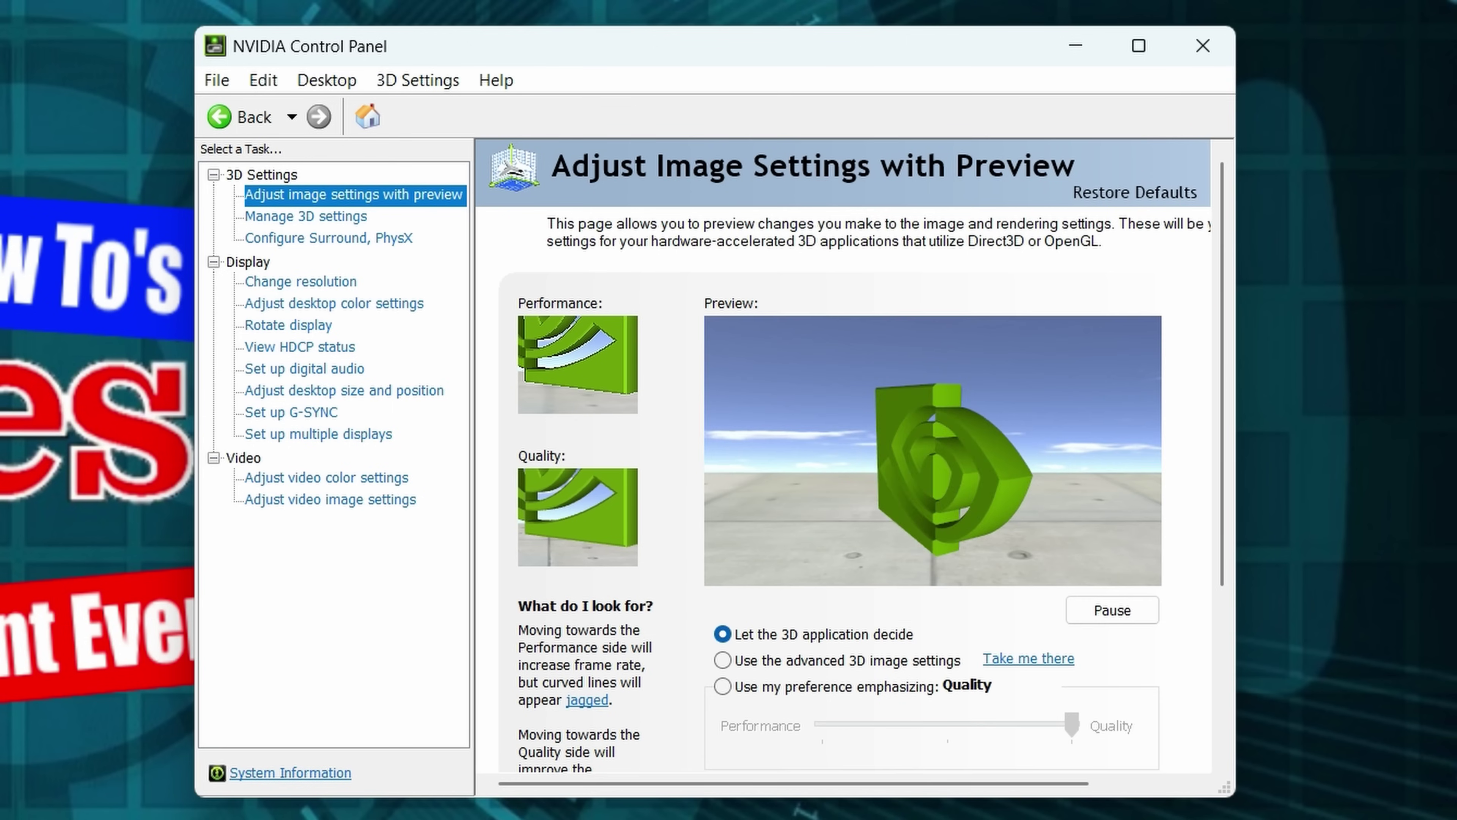
pyautogui.scroll(-3, 848, 453)
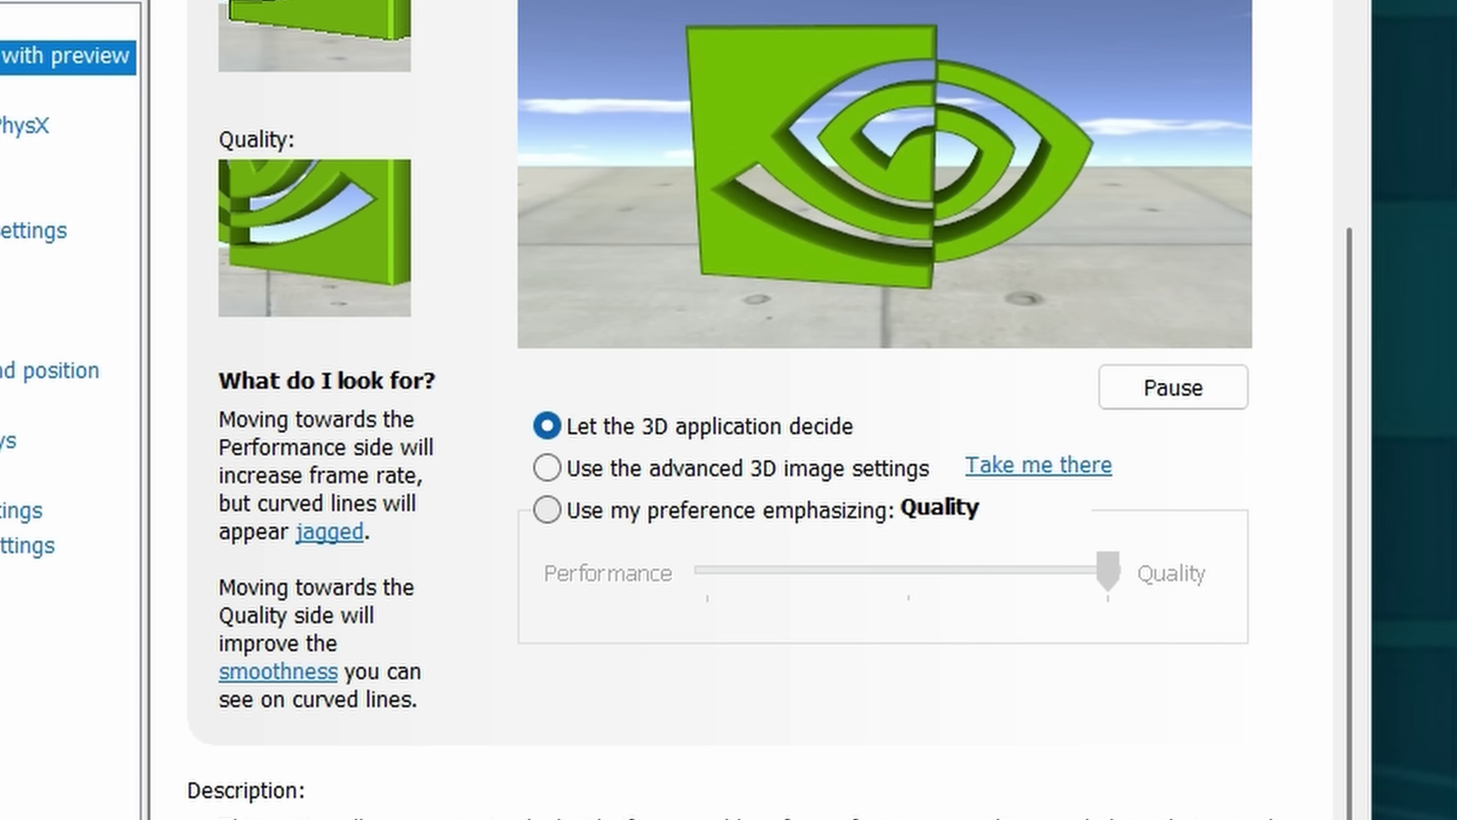
pyautogui.click(546, 510)
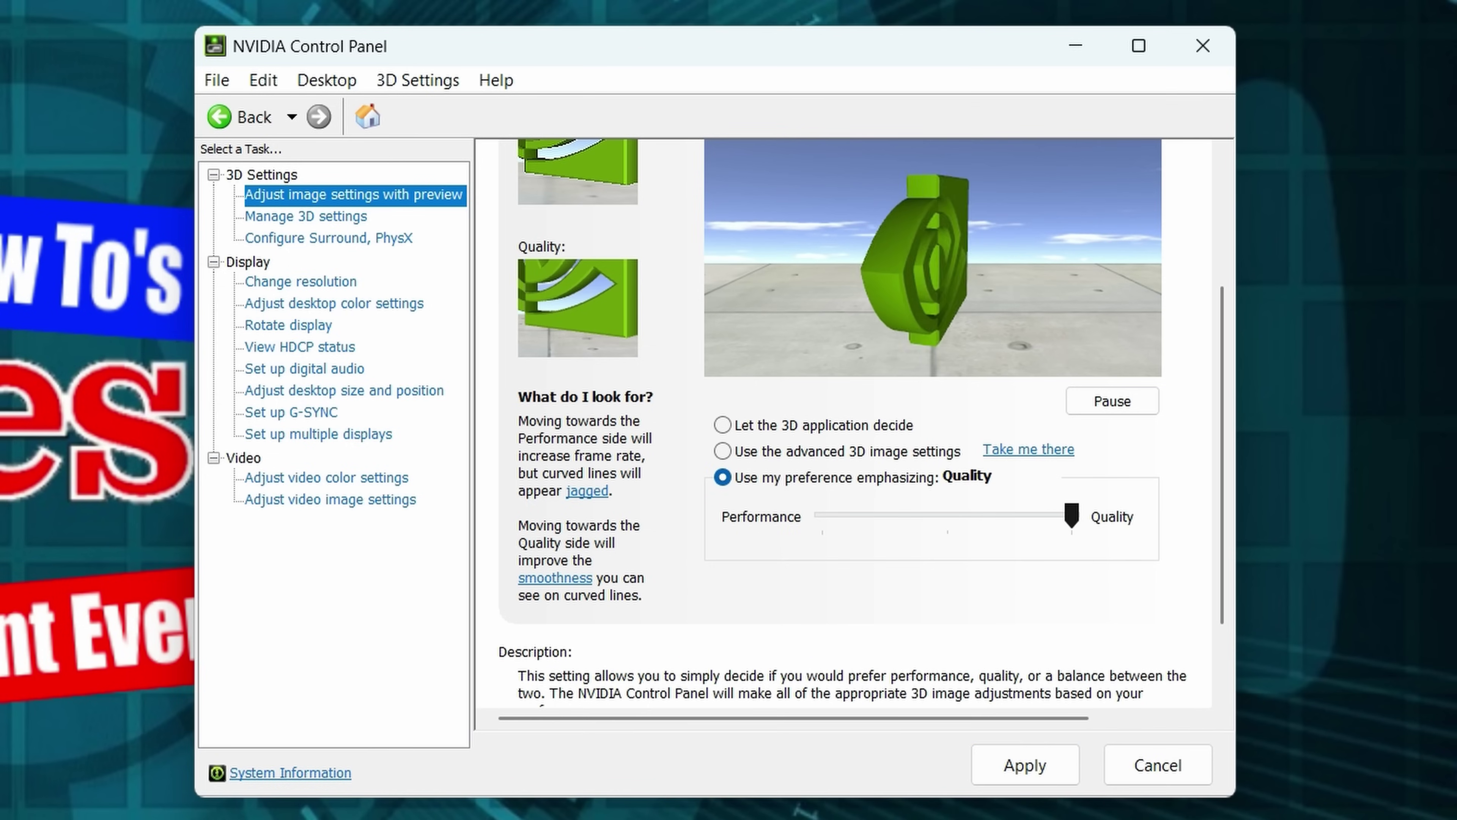
pyautogui.moveTo(1072, 515); pyautogui.dragTo(823, 515)
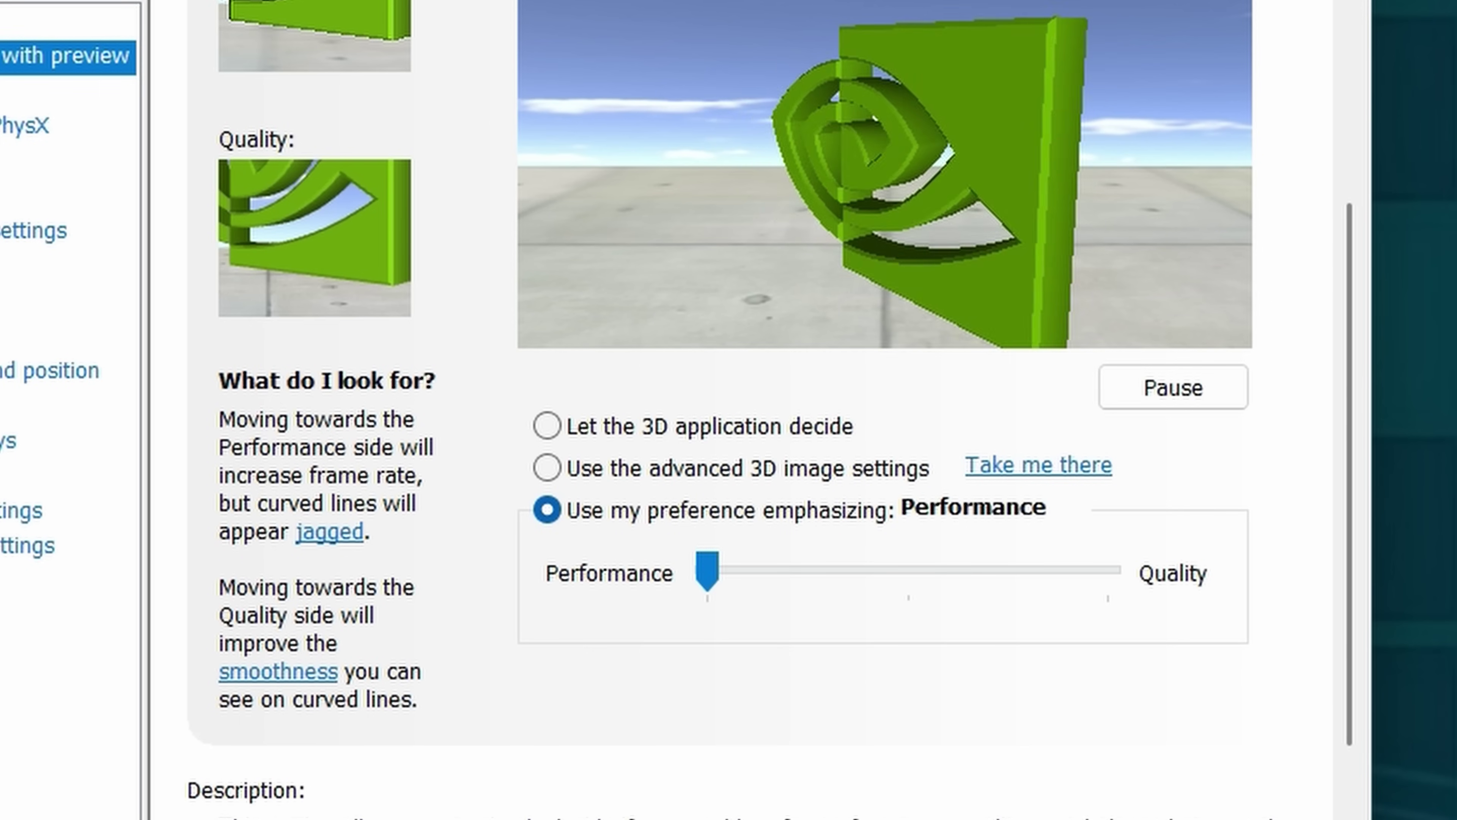
pyautogui.moveTo(709, 571); pyautogui.dragTo(1107, 571)
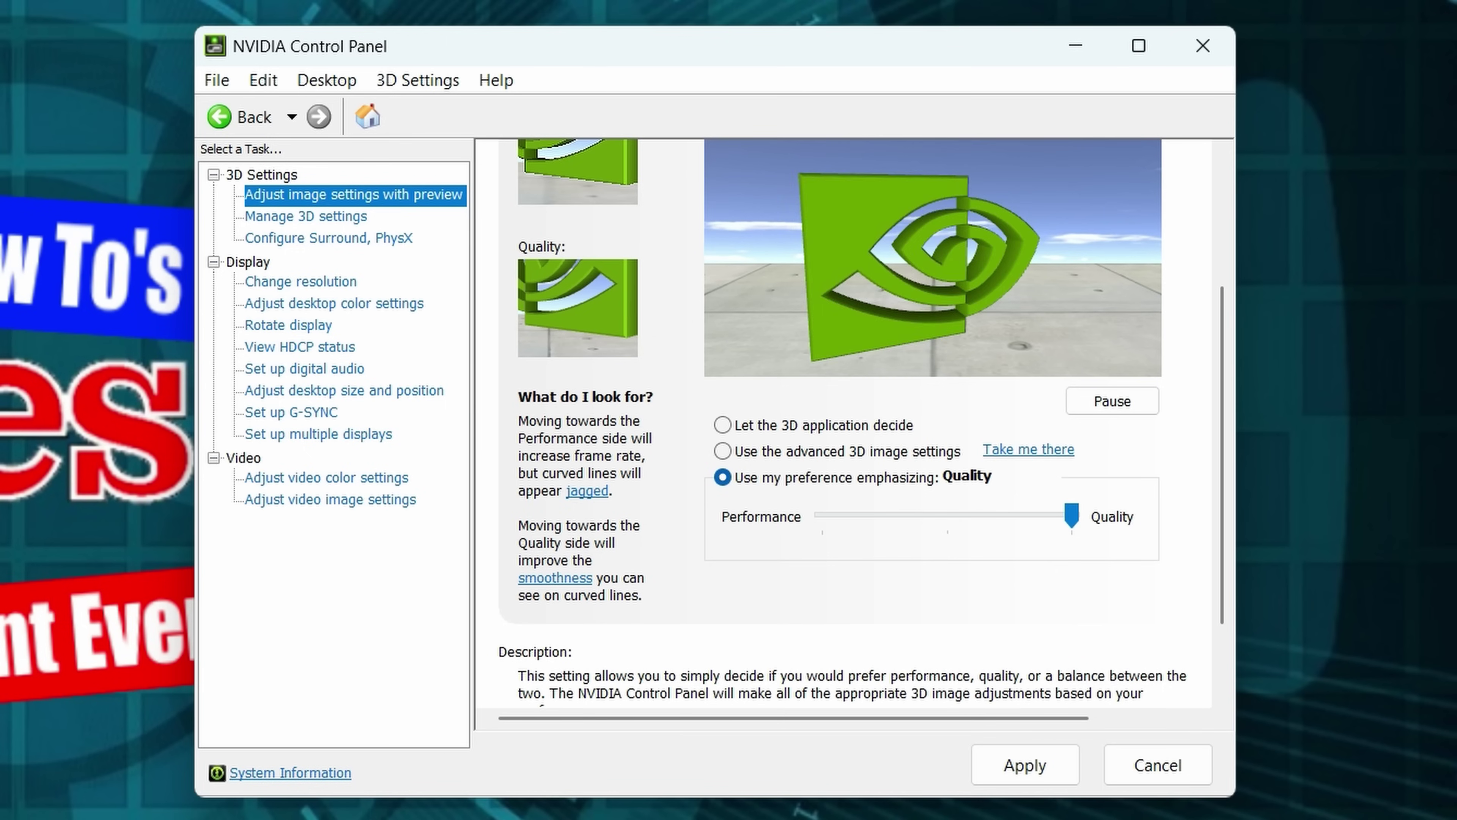
pyautogui.moveTo(722, 450)
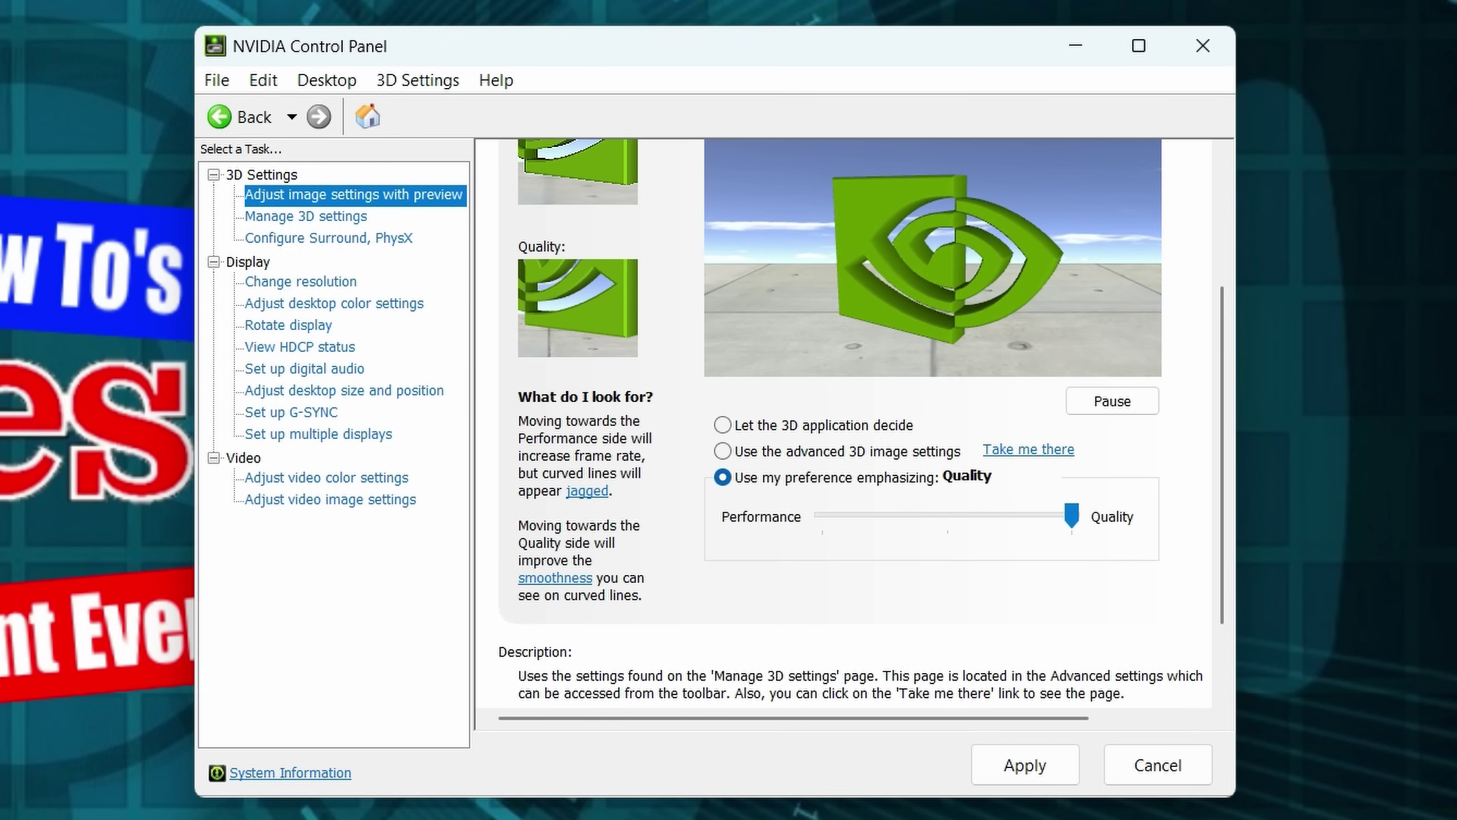
pyautogui.click(722, 450)
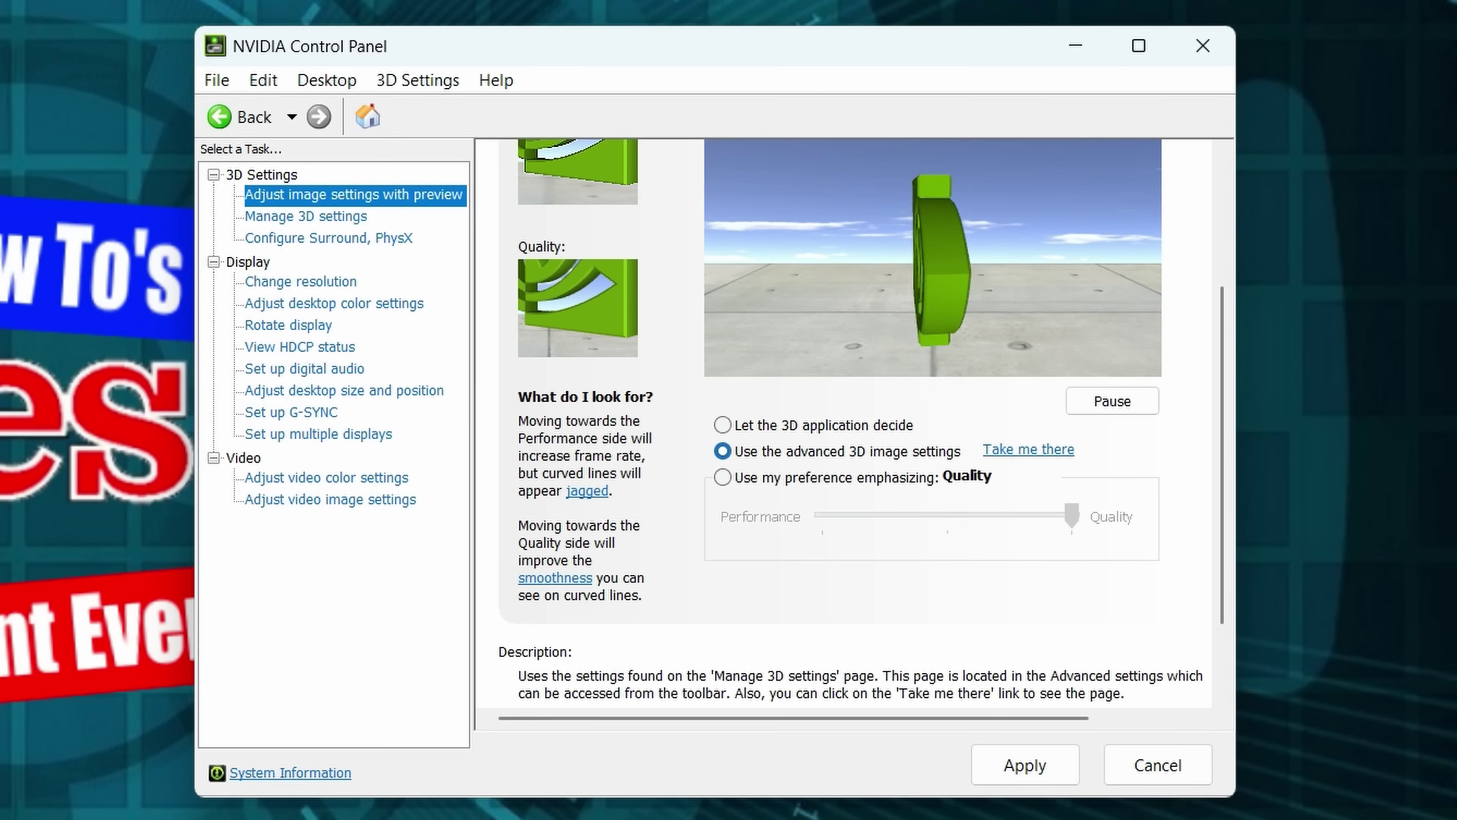
# - Open the Manage 3D settings page and review the full list of global settings
pyautogui.click(1028, 449)
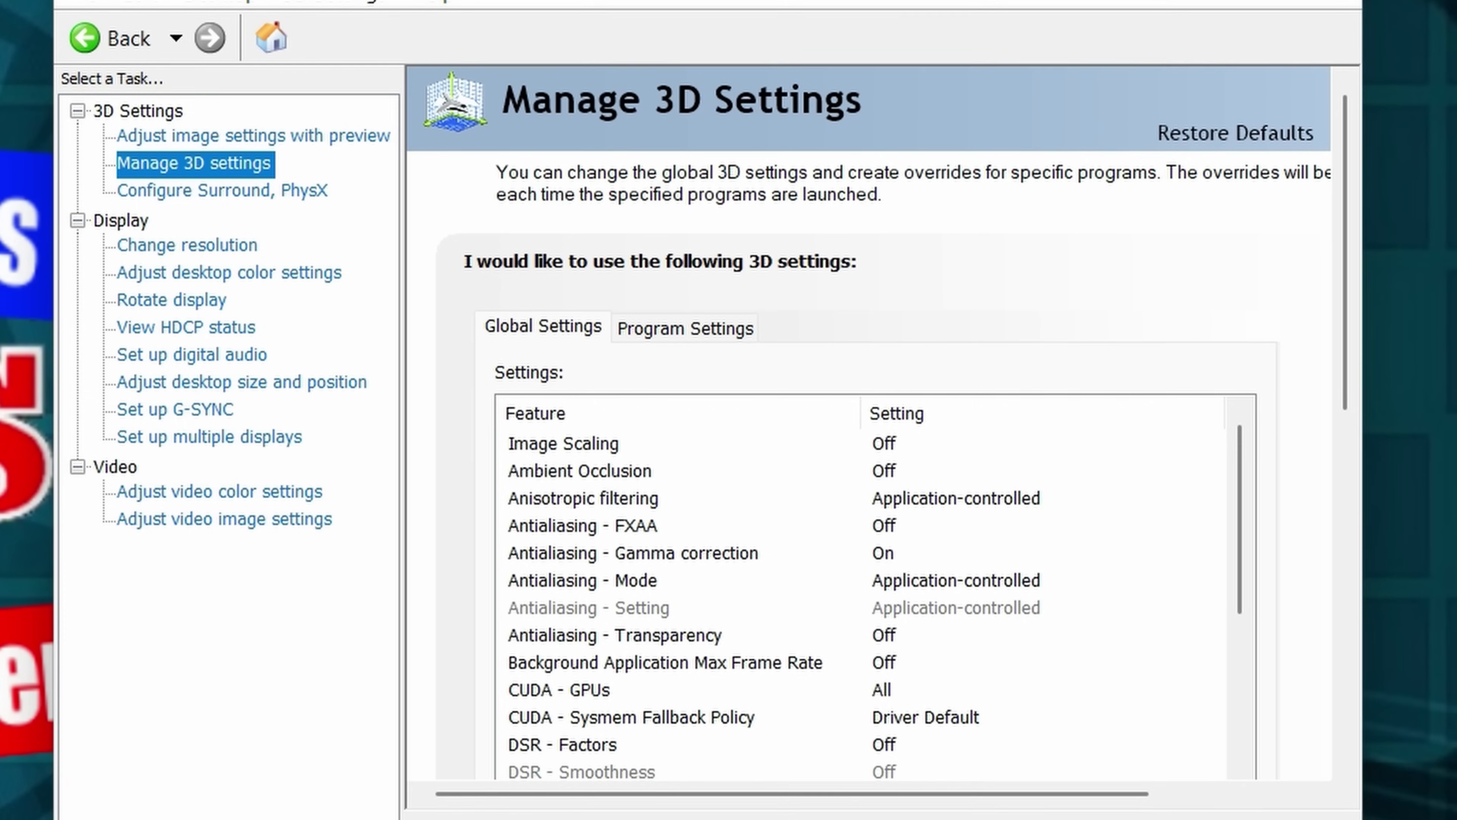
pyautogui.scroll(-5, 878, 436)
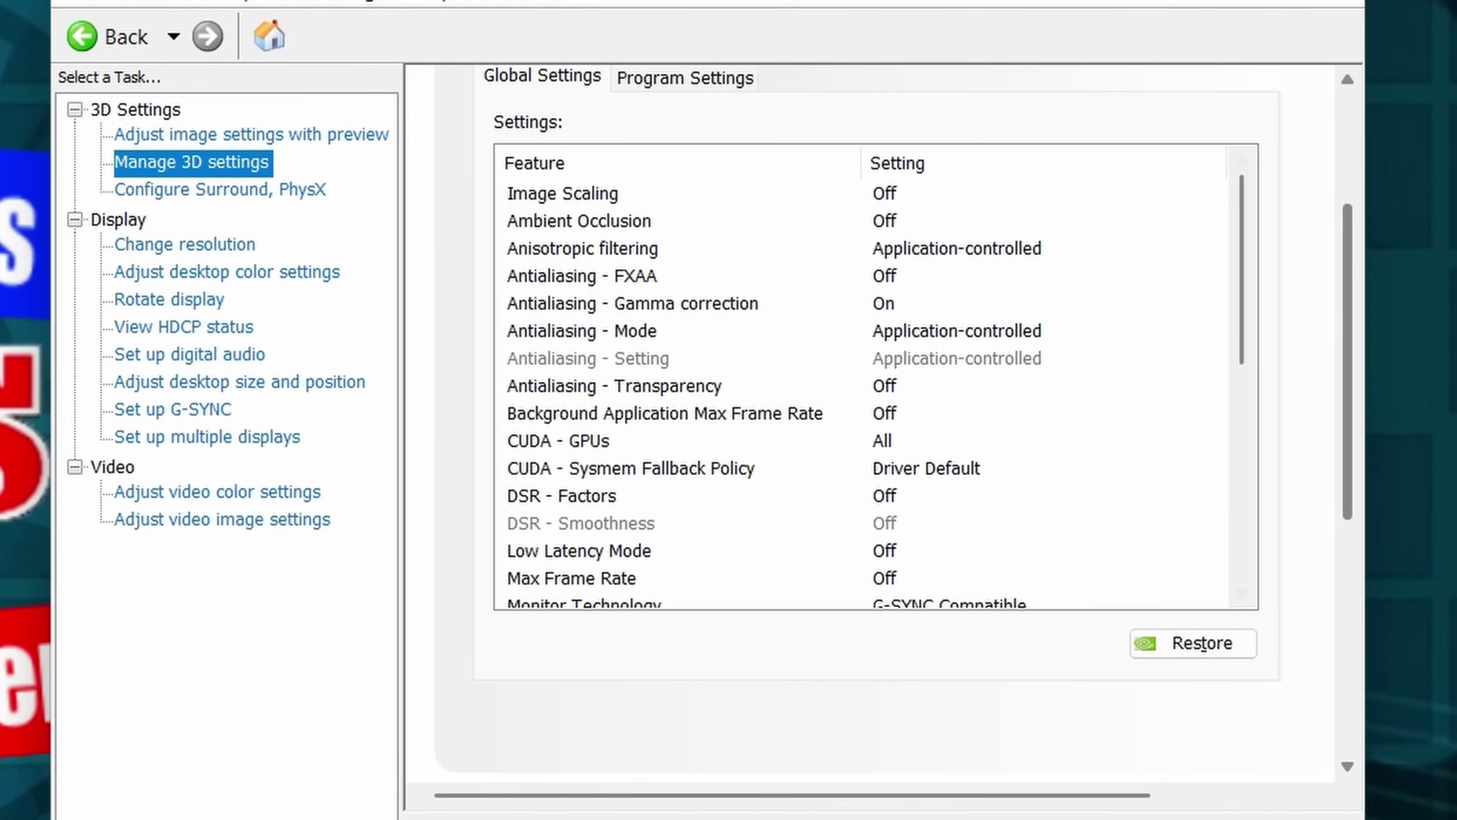
pyautogui.scroll(-4, 877, 378)
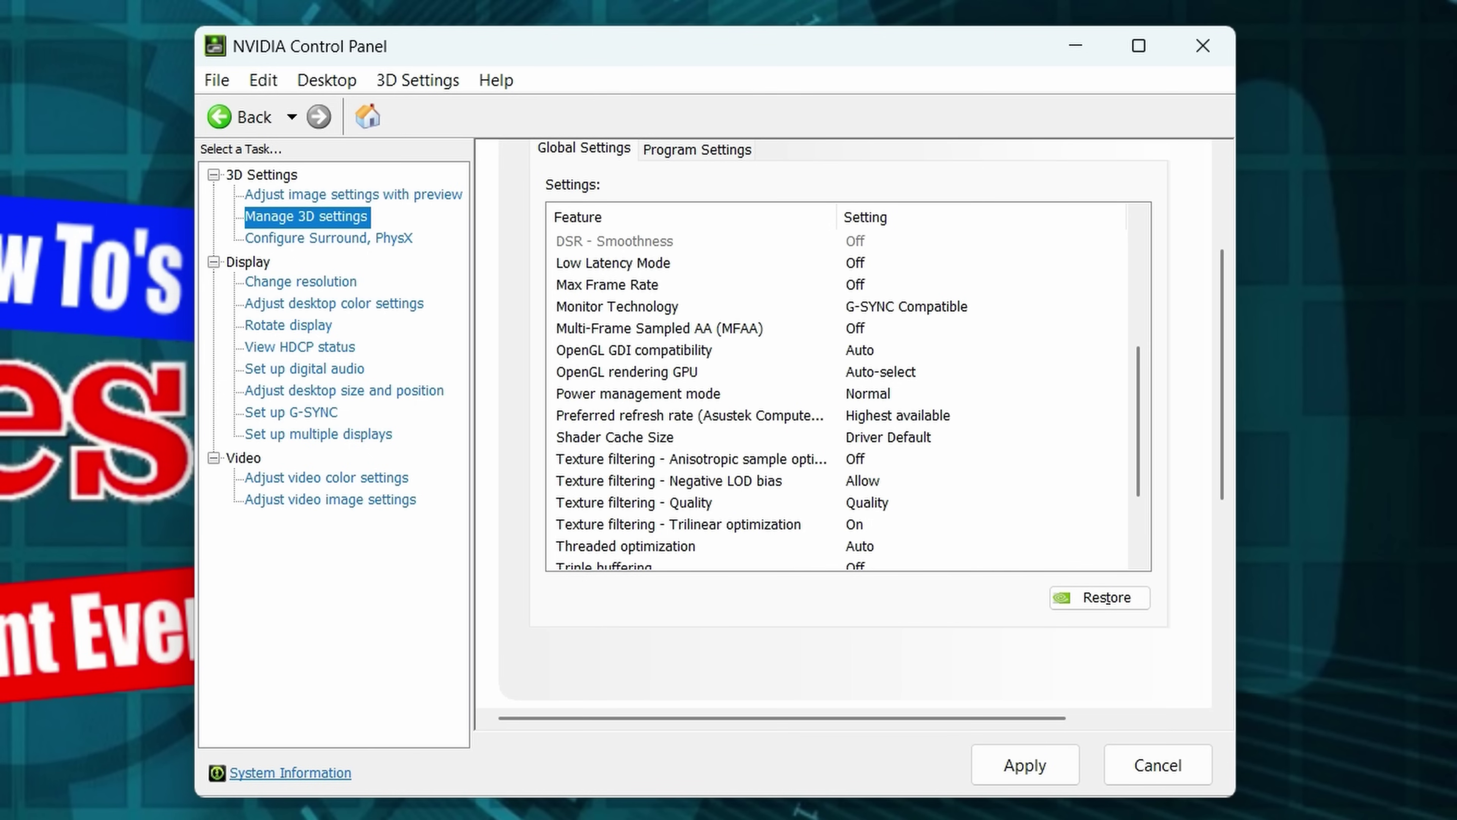
pyautogui.scroll(-2, 843, 391)
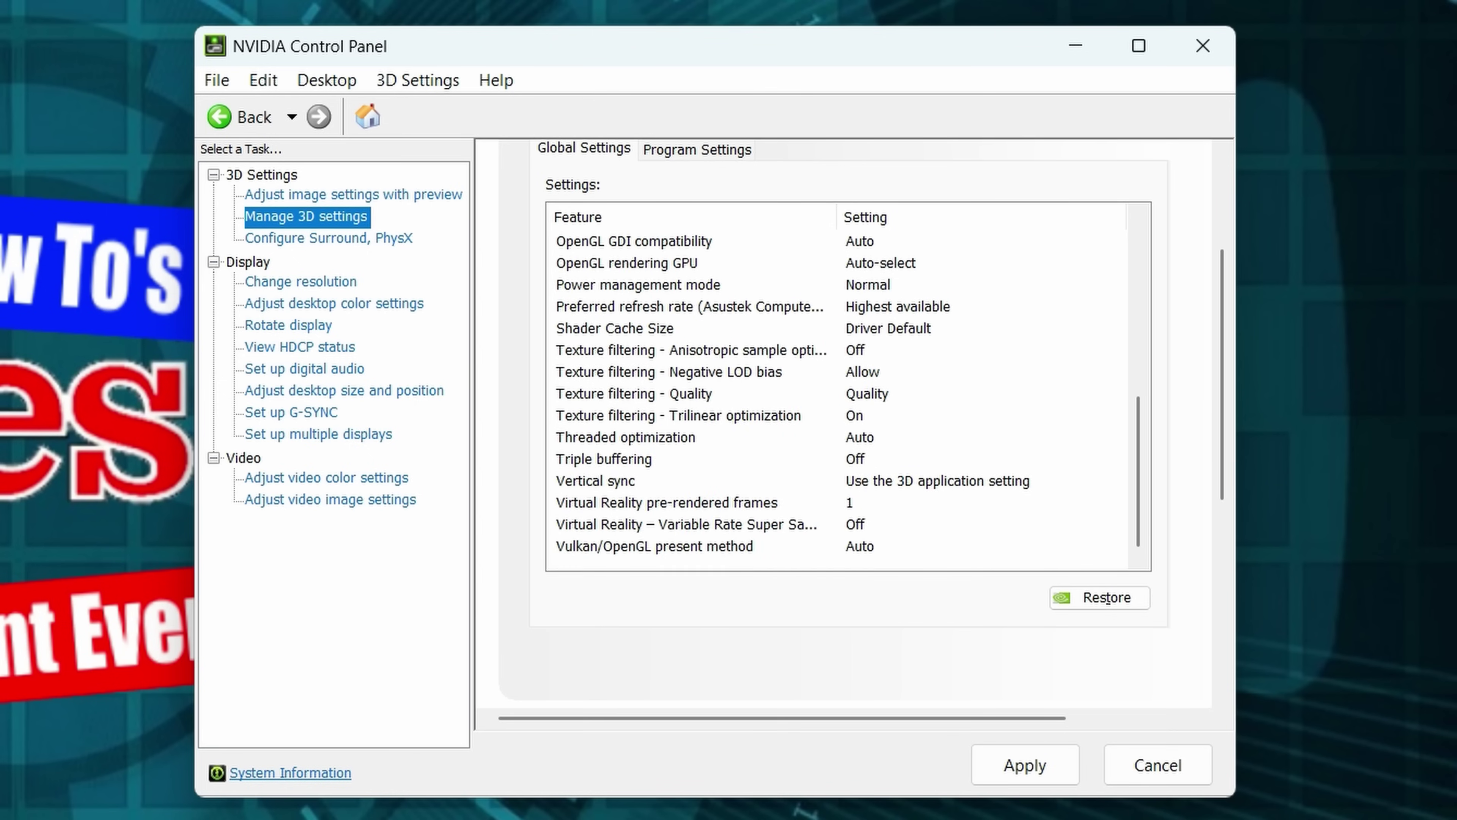
pyautogui.scroll(6, 843, 391)
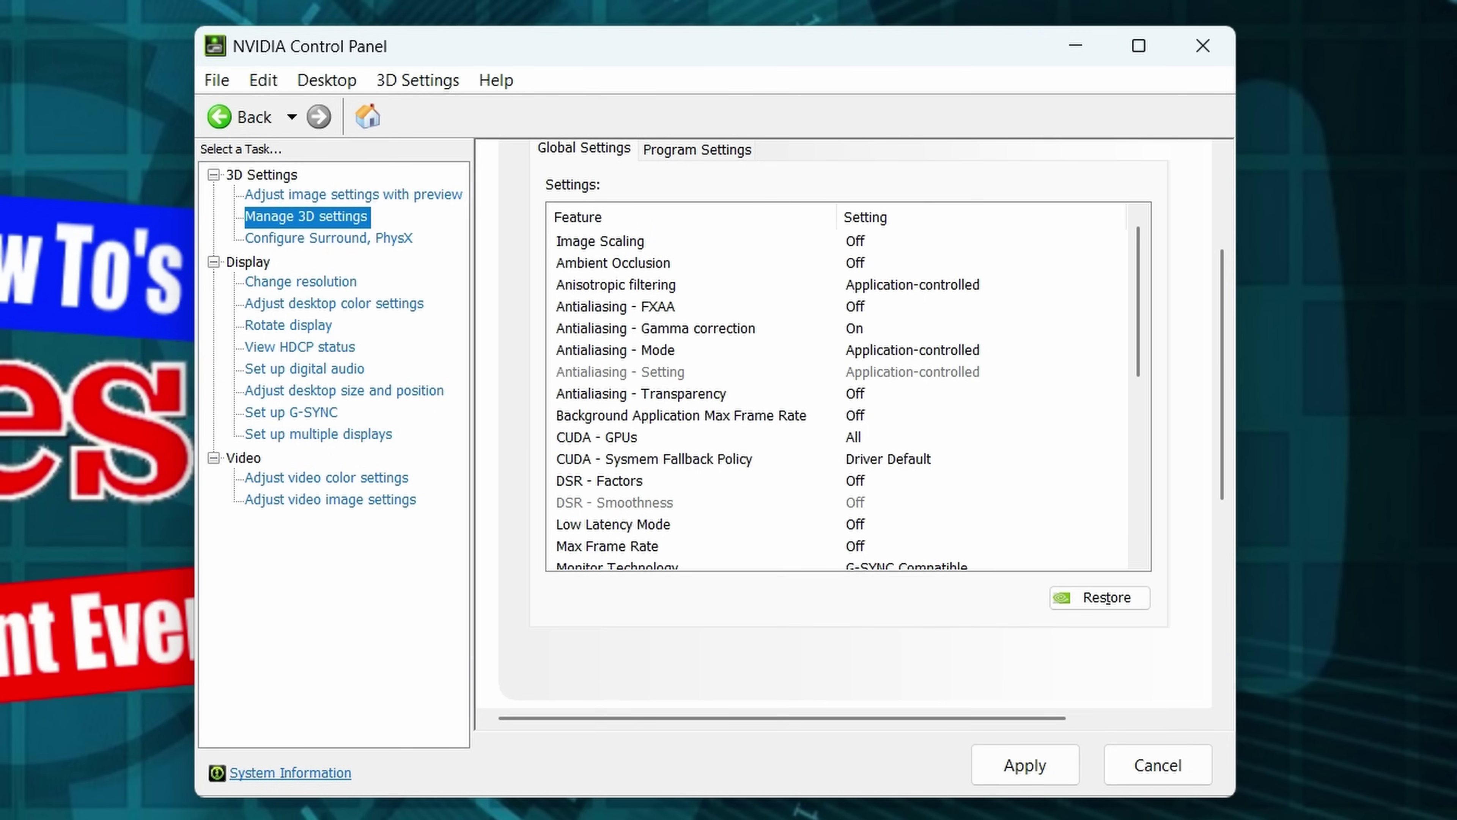
# - Open the per-program 3D settings and look through the list of programs available to customize
pyautogui.scroll(2, 860, 402)
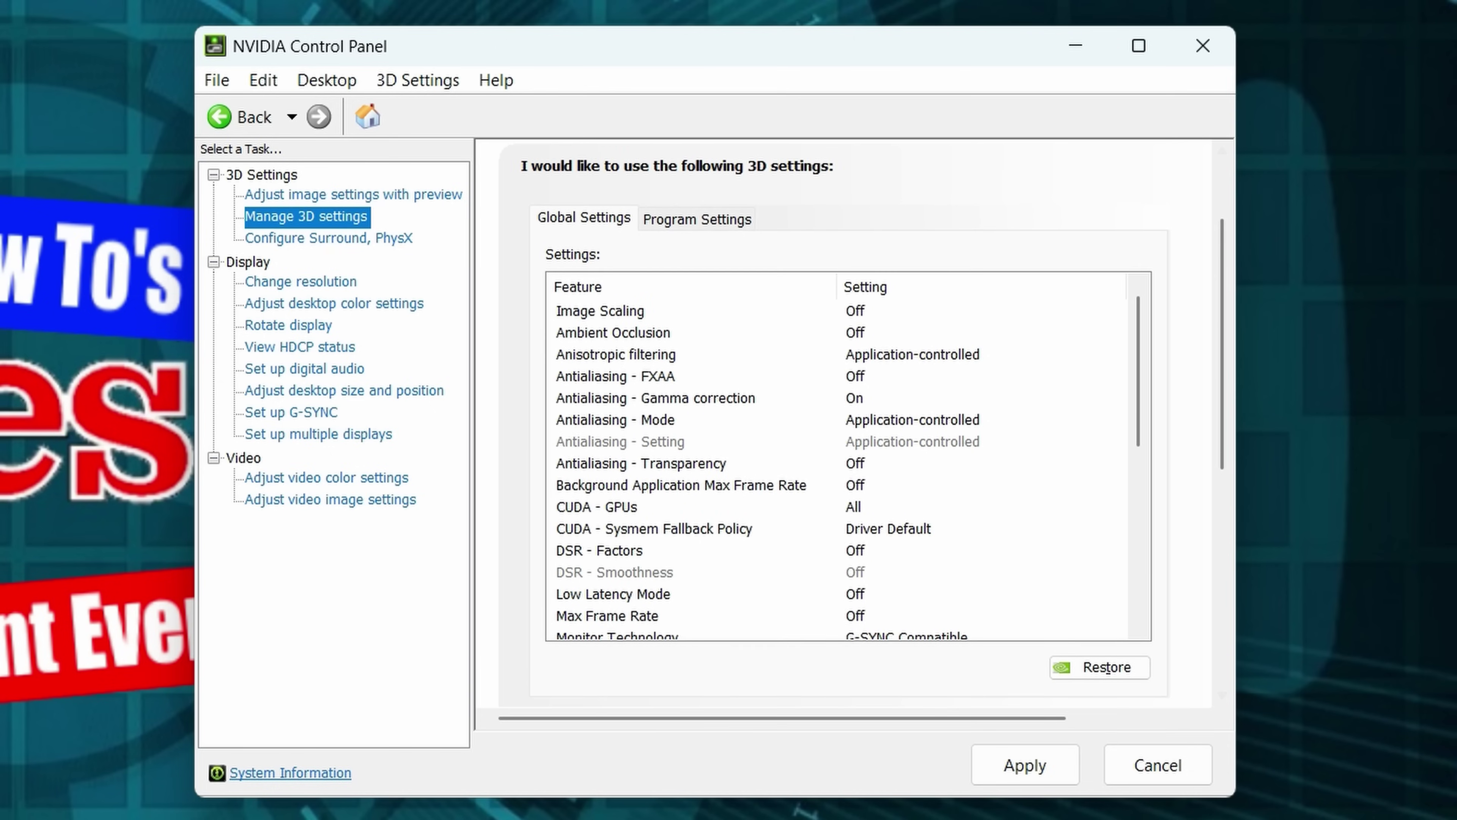
pyautogui.click(697, 217)
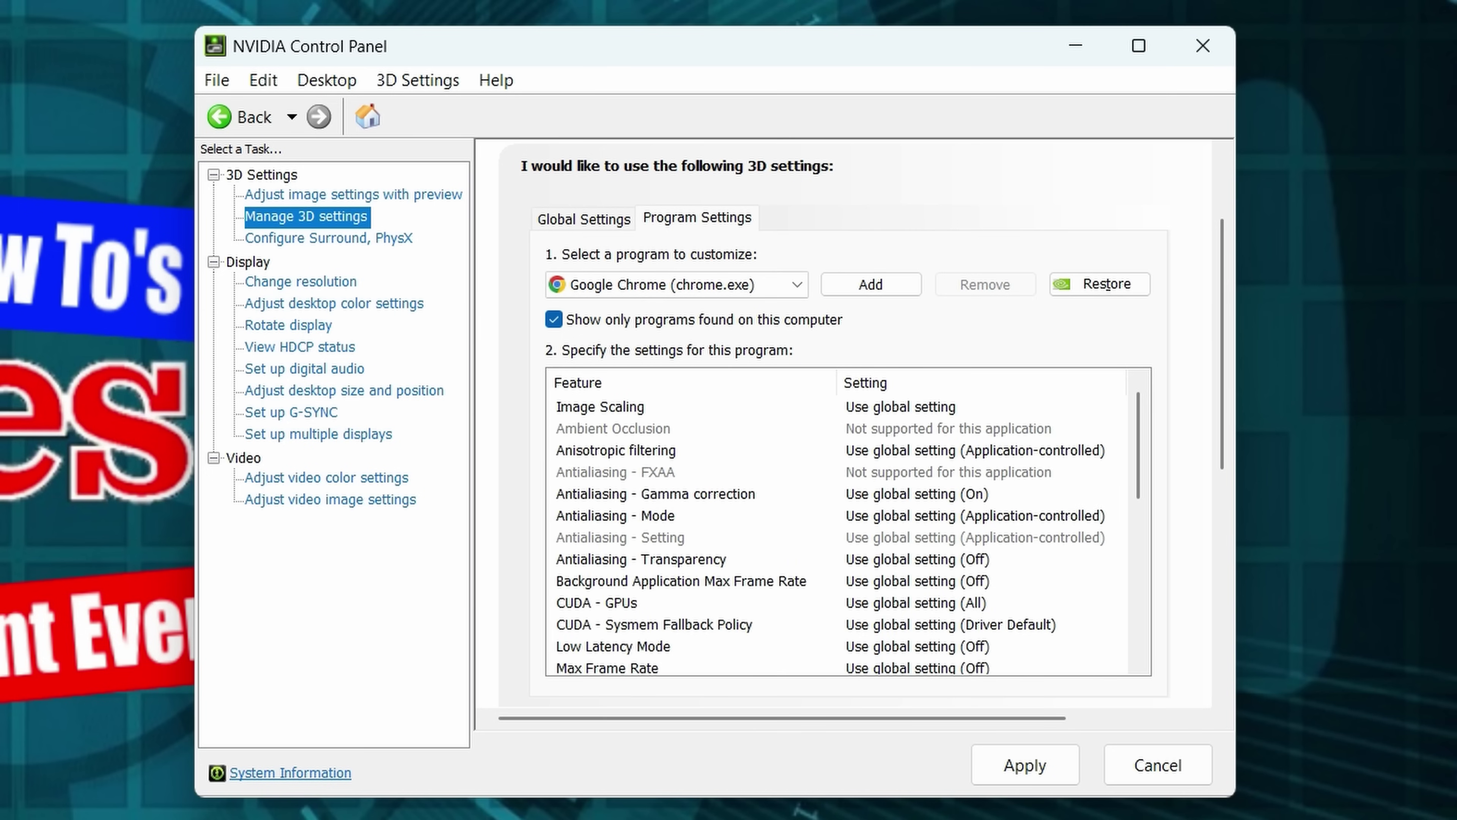
pyautogui.click(677, 284)
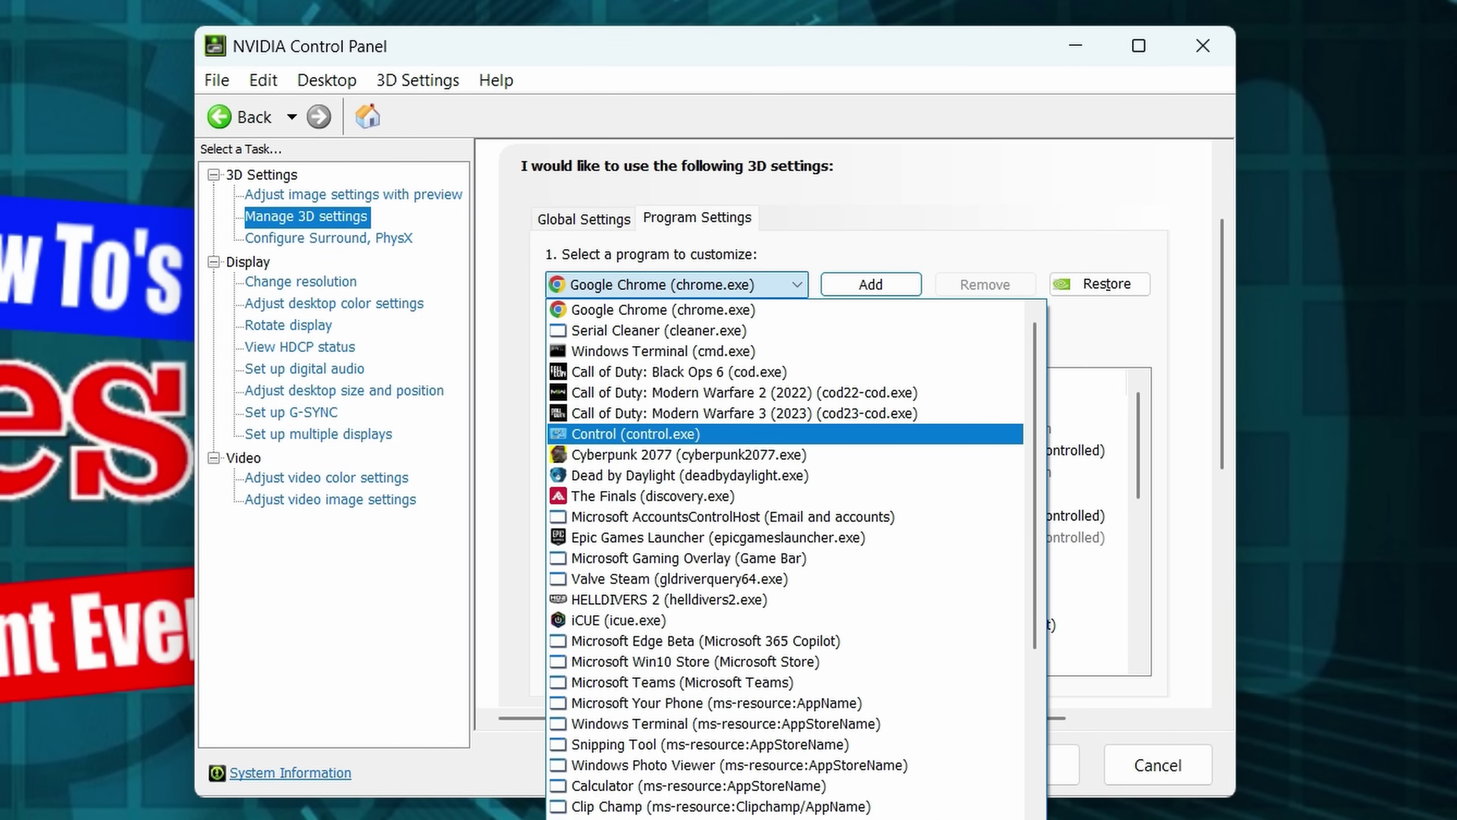
pyautogui.press('Down')
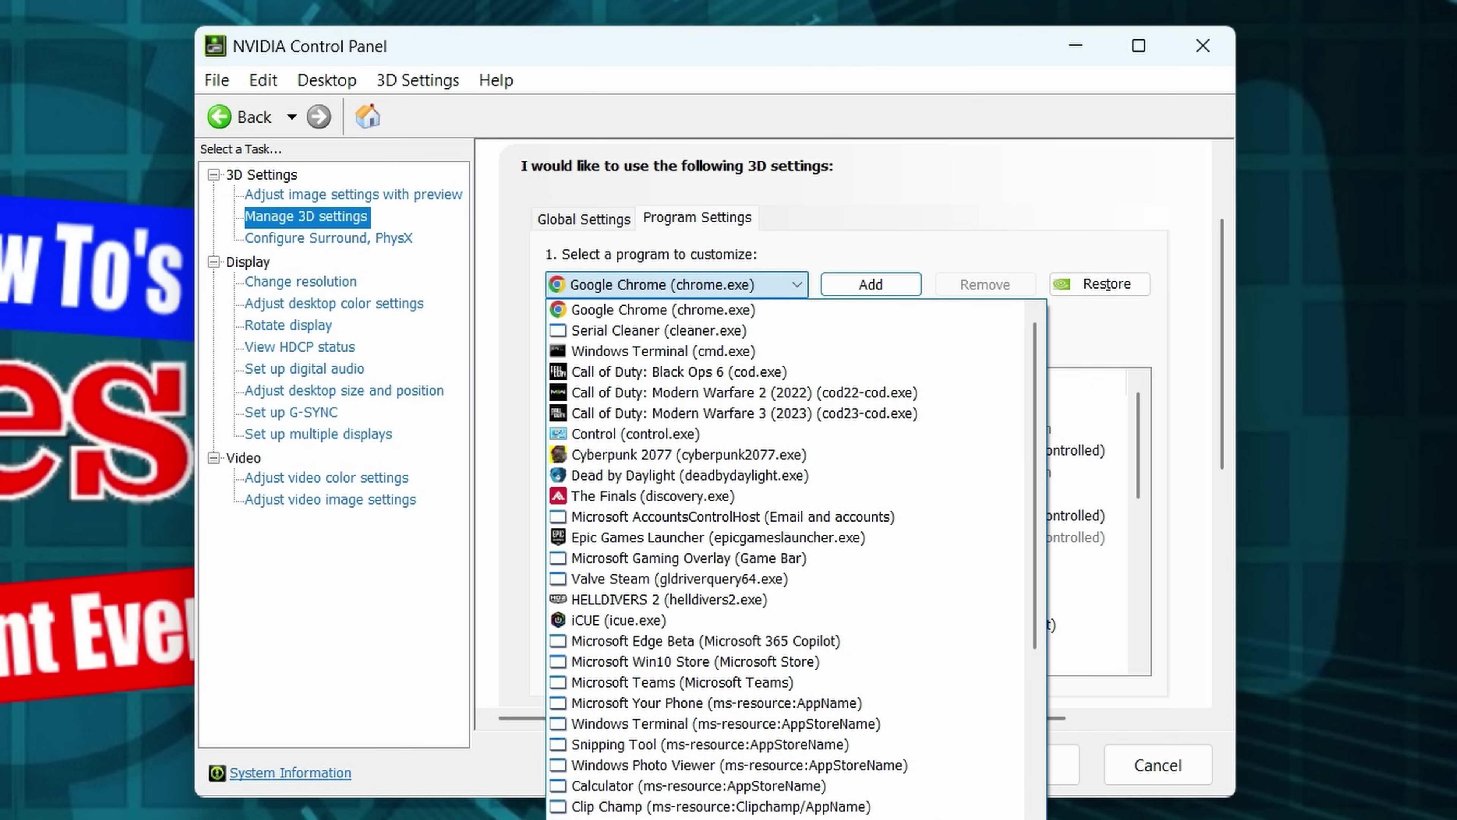
pyautogui.scroll(-3, 785, 558)
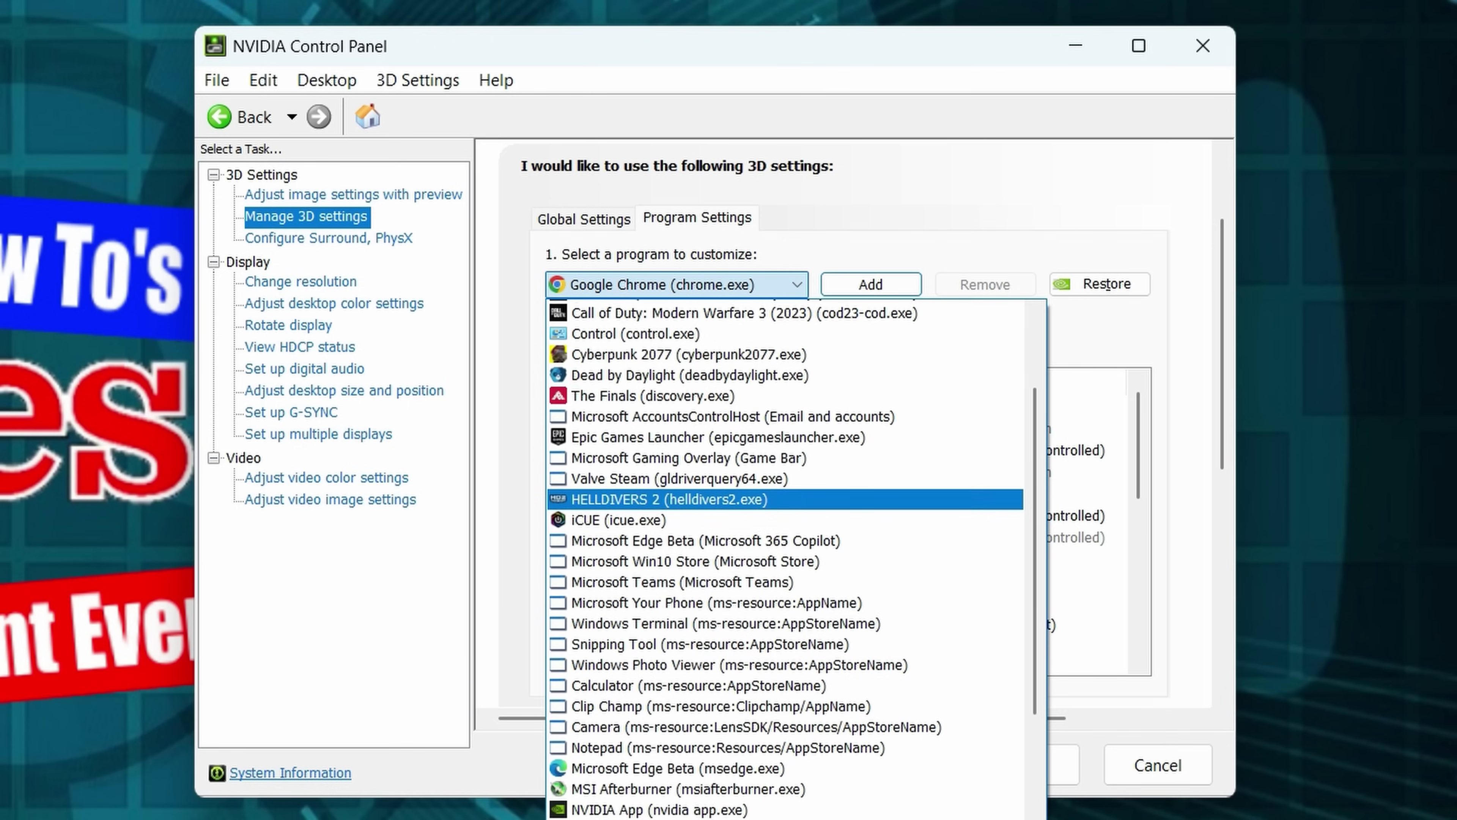
pyautogui.scroll(-4, 785, 558)
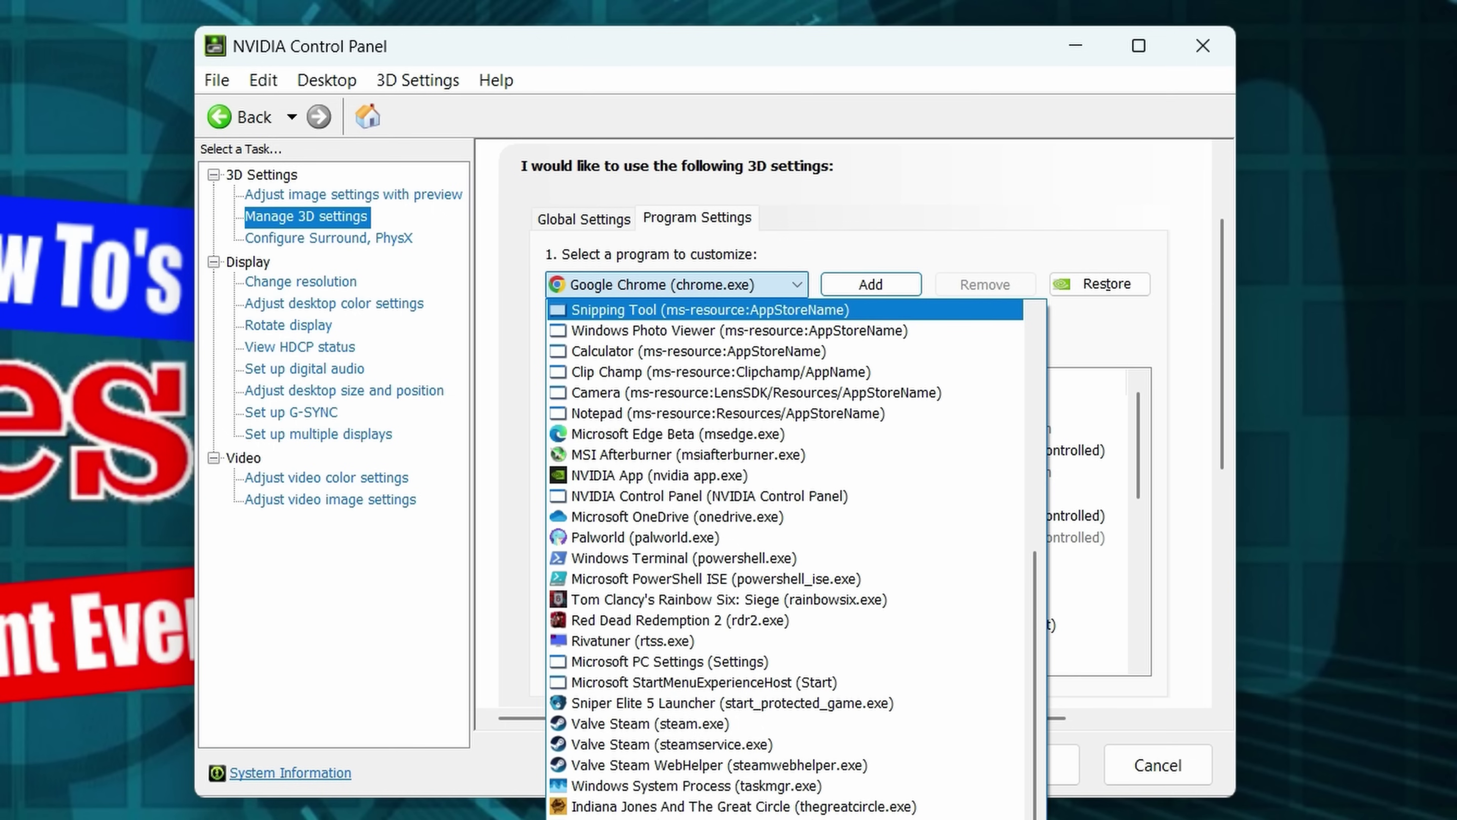
pyautogui.click(869, 284)
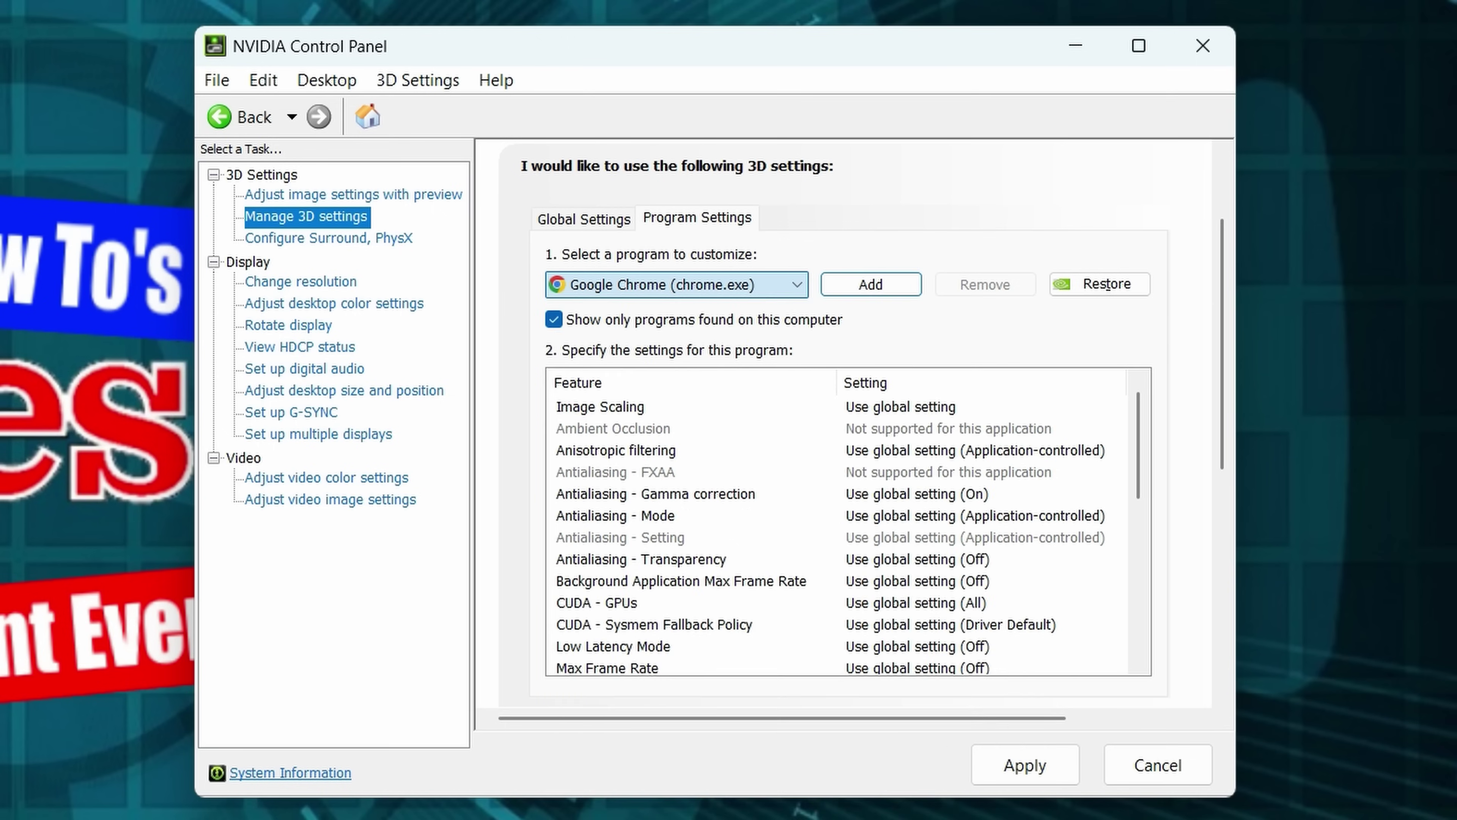
# - Add Wondershare Filmora to the programs to customize and review its program-specific 3D settings
pyautogui.click(870, 284)
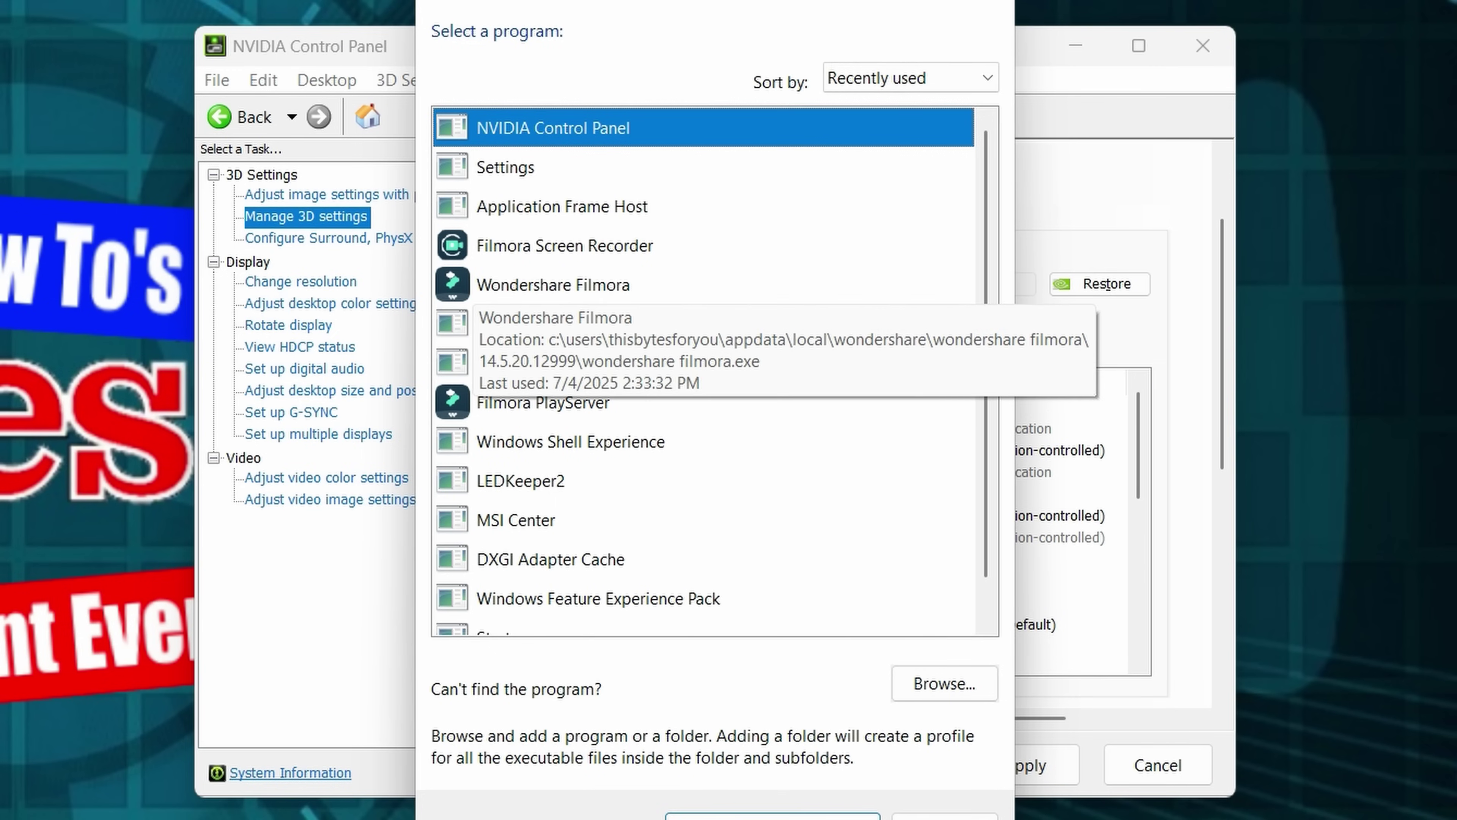
pyautogui.click(560, 284)
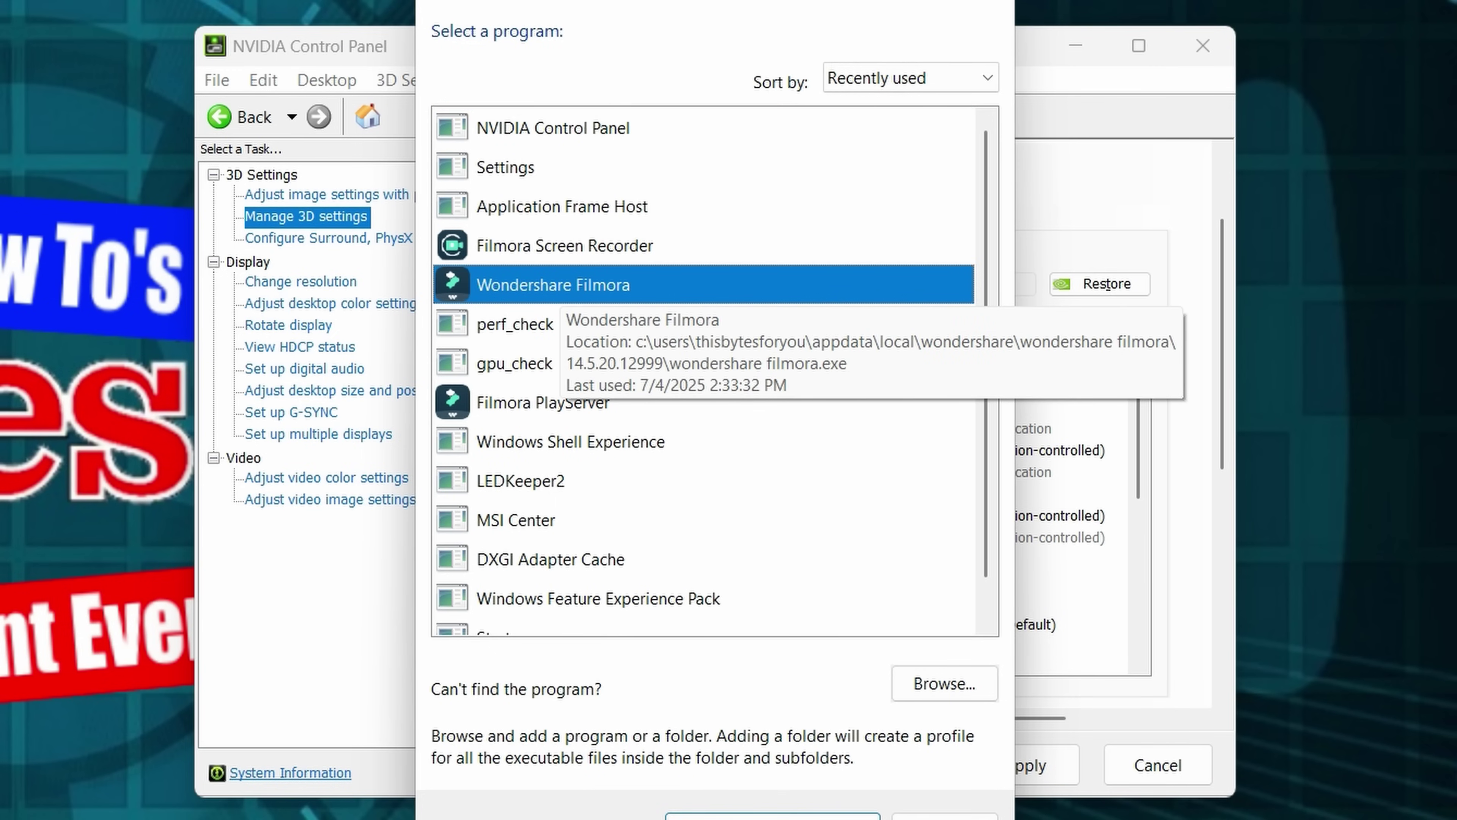
pyautogui.press('Return')
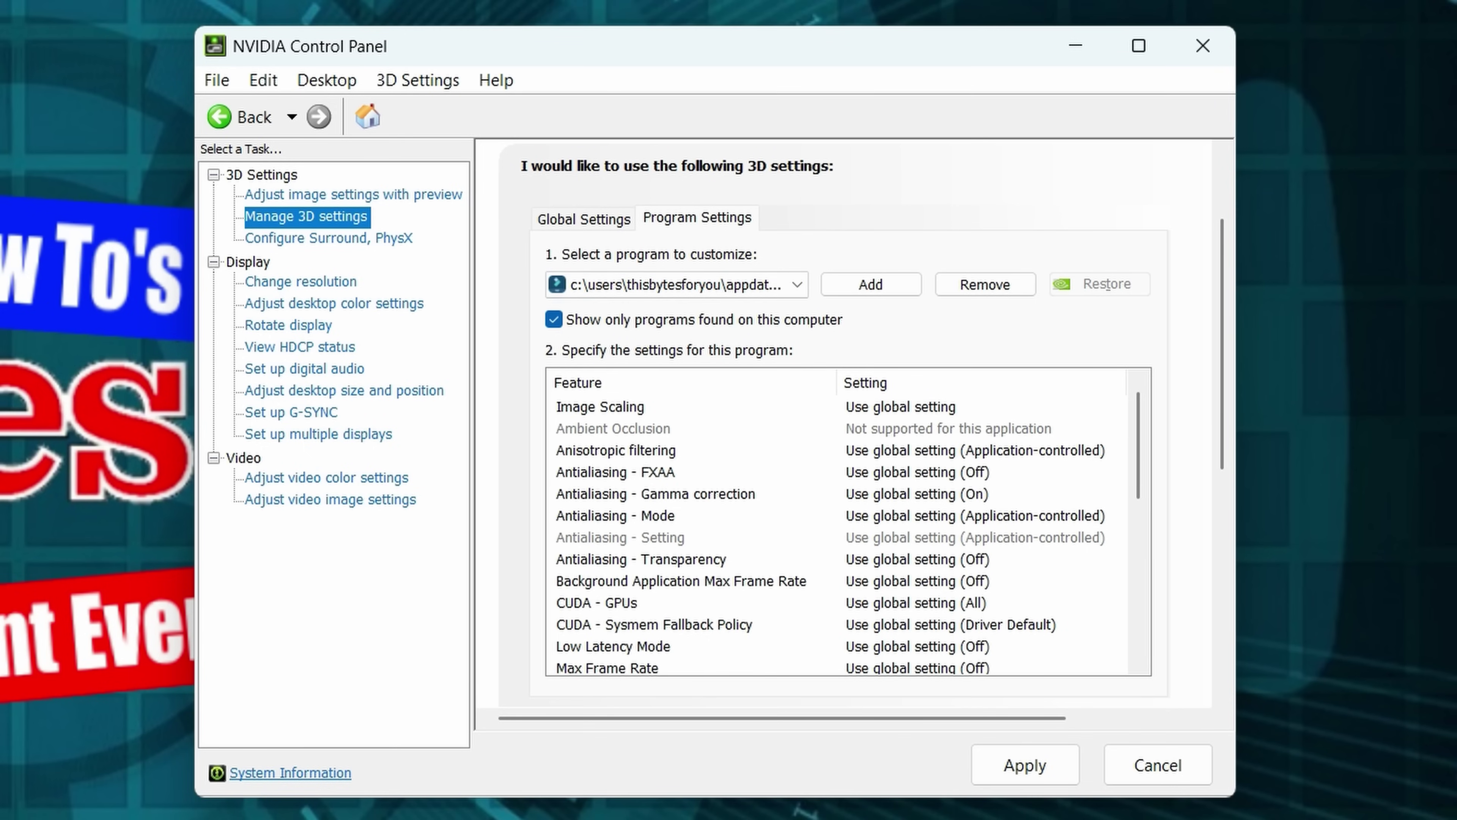
pyautogui.click(677, 285)
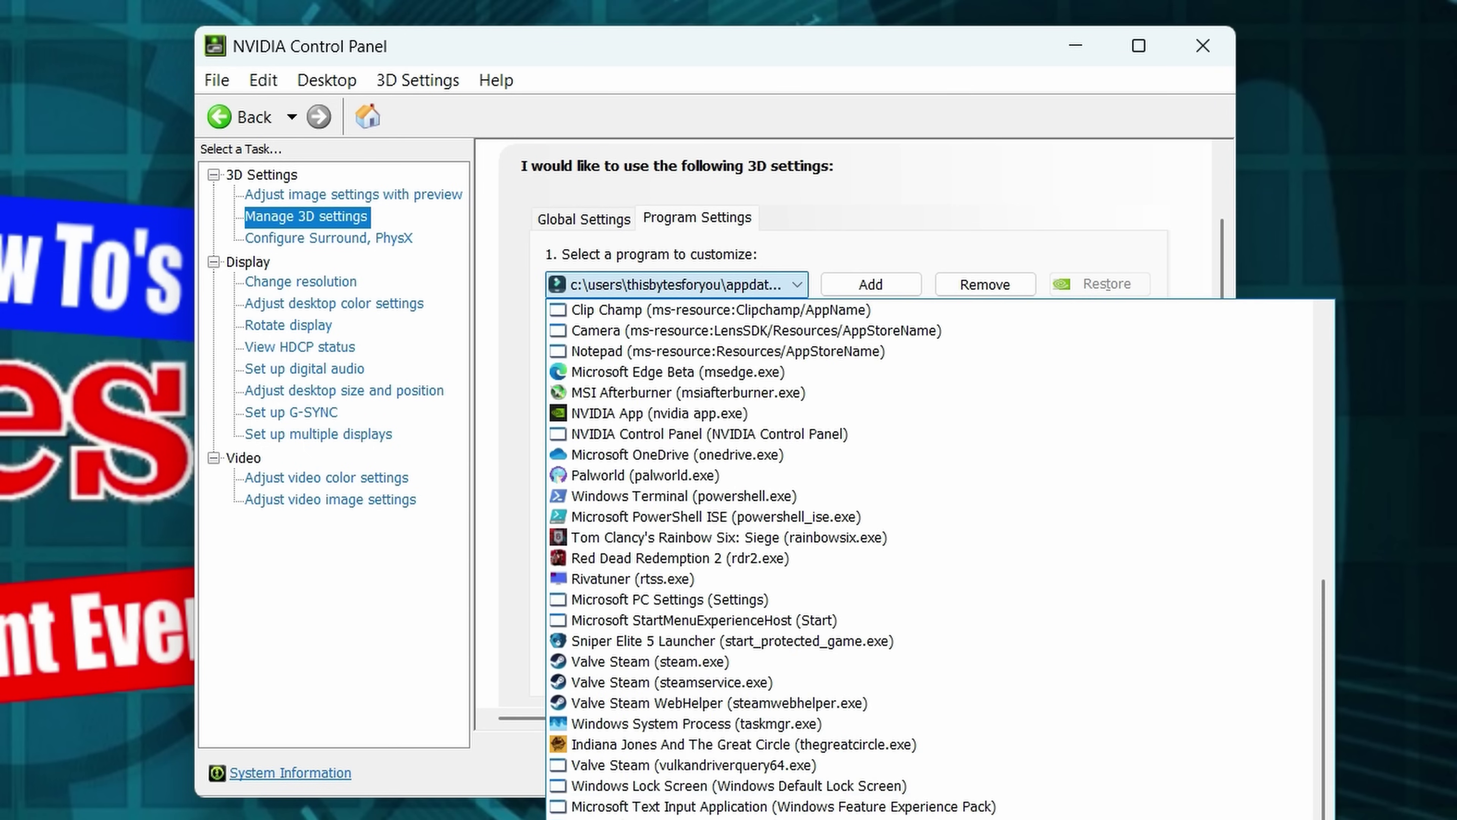
pyautogui.click(677, 284)
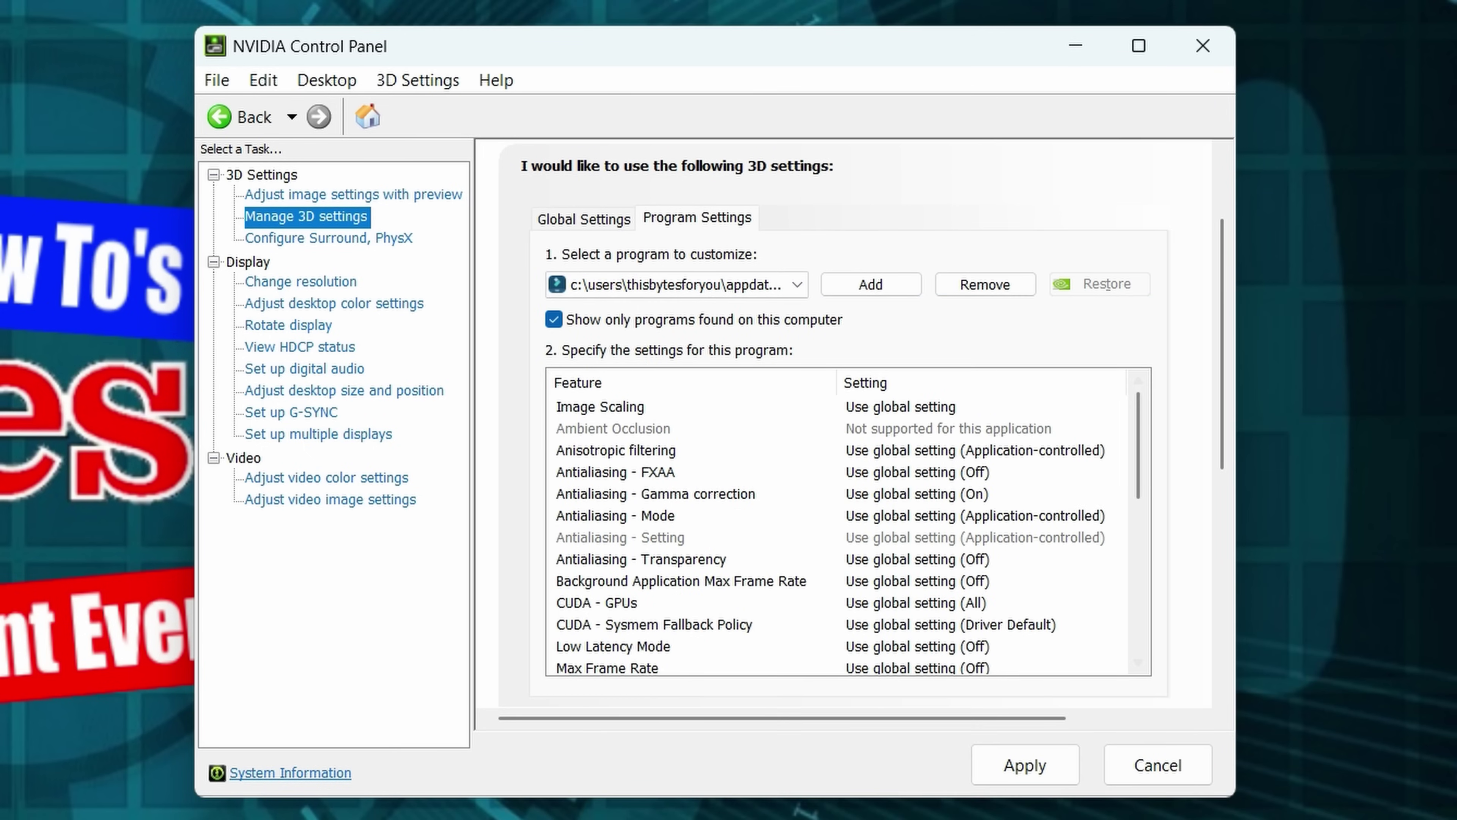
pyautogui.scroll(-6, 837, 522)
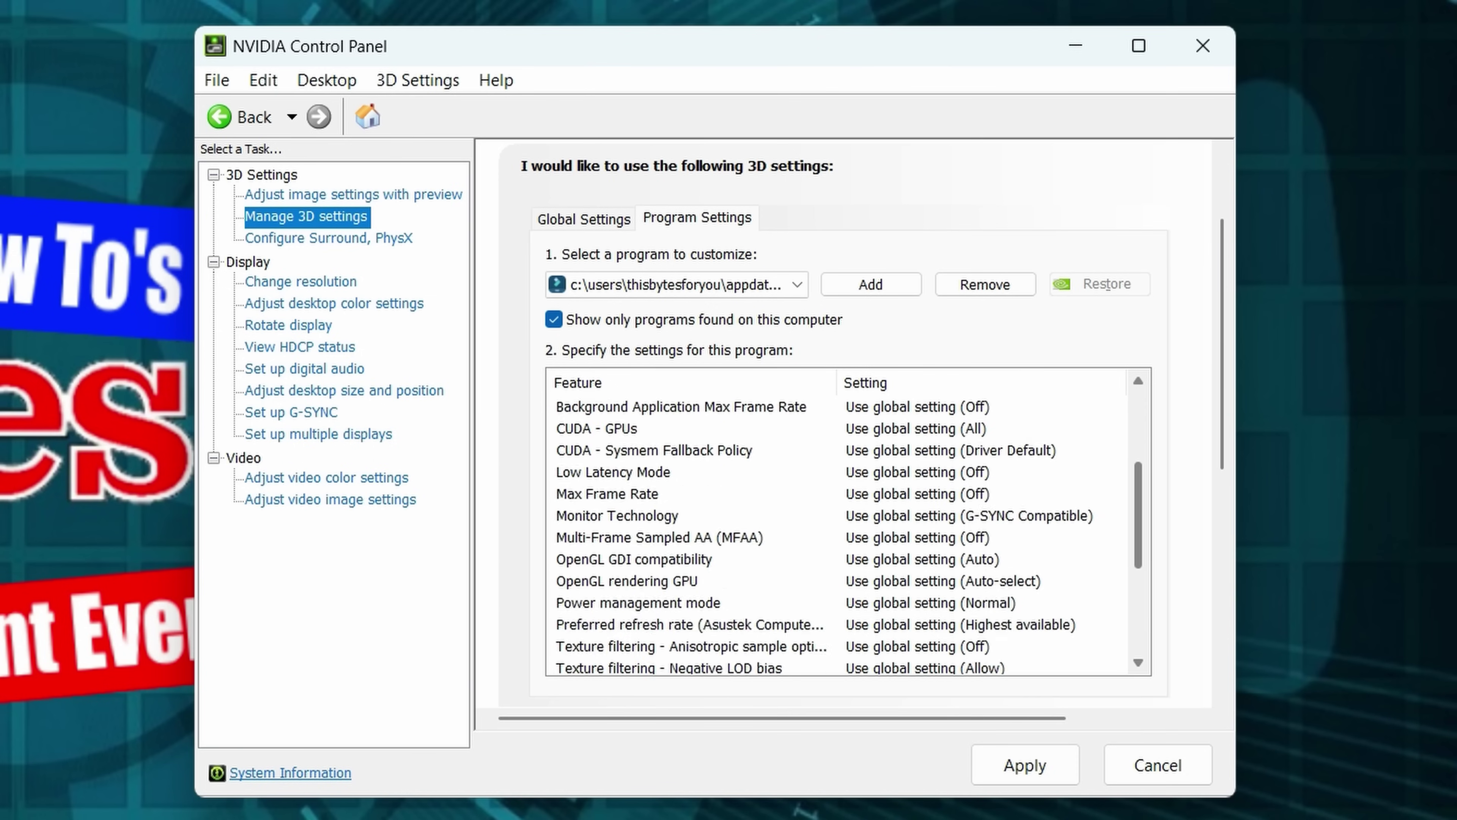
pyautogui.scroll(4, 837, 522)
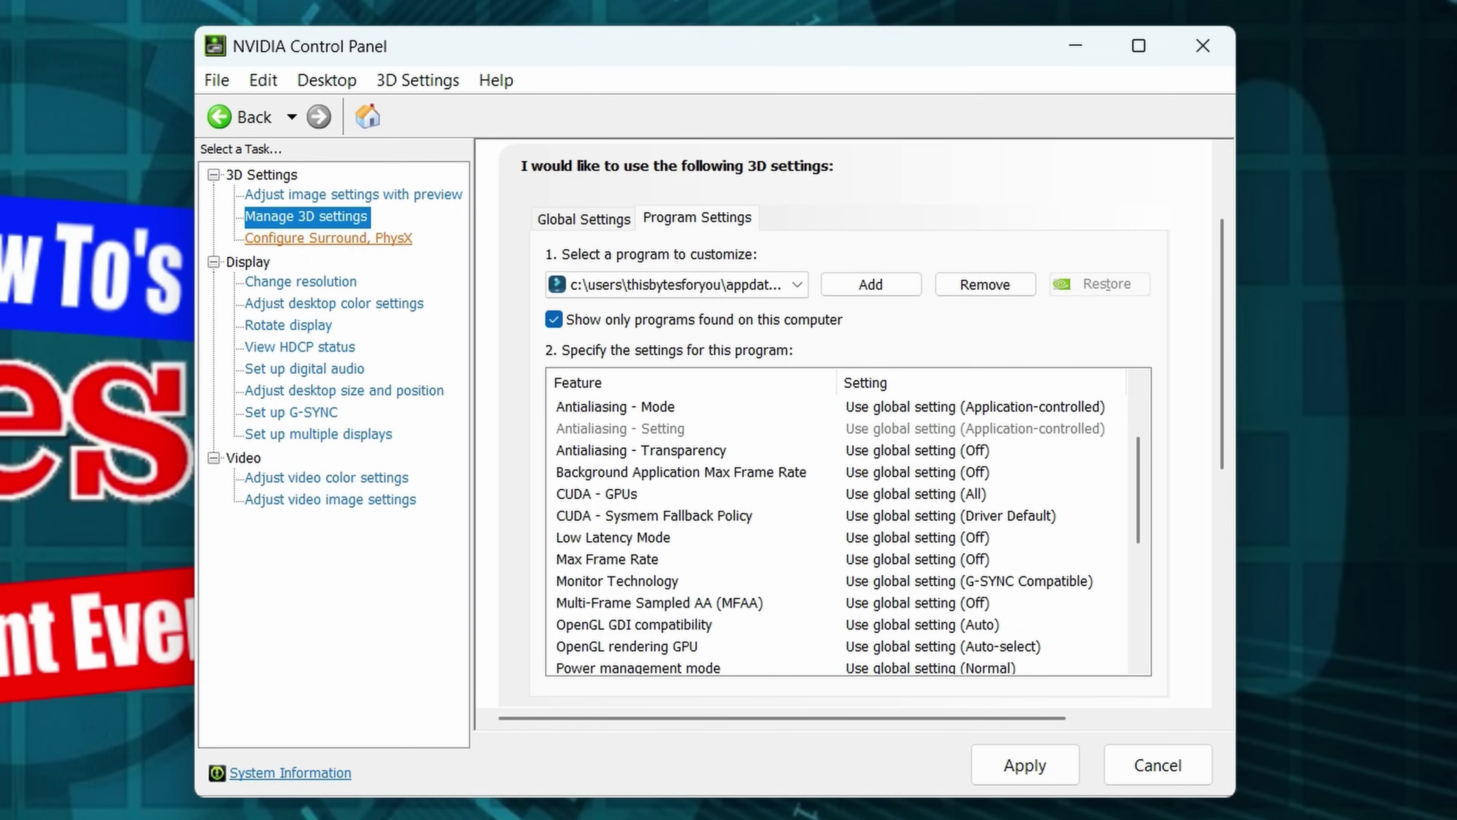
# - Open the Configure Surround, PhysX page without applying the pending program settings changes
pyautogui.click(329, 237)
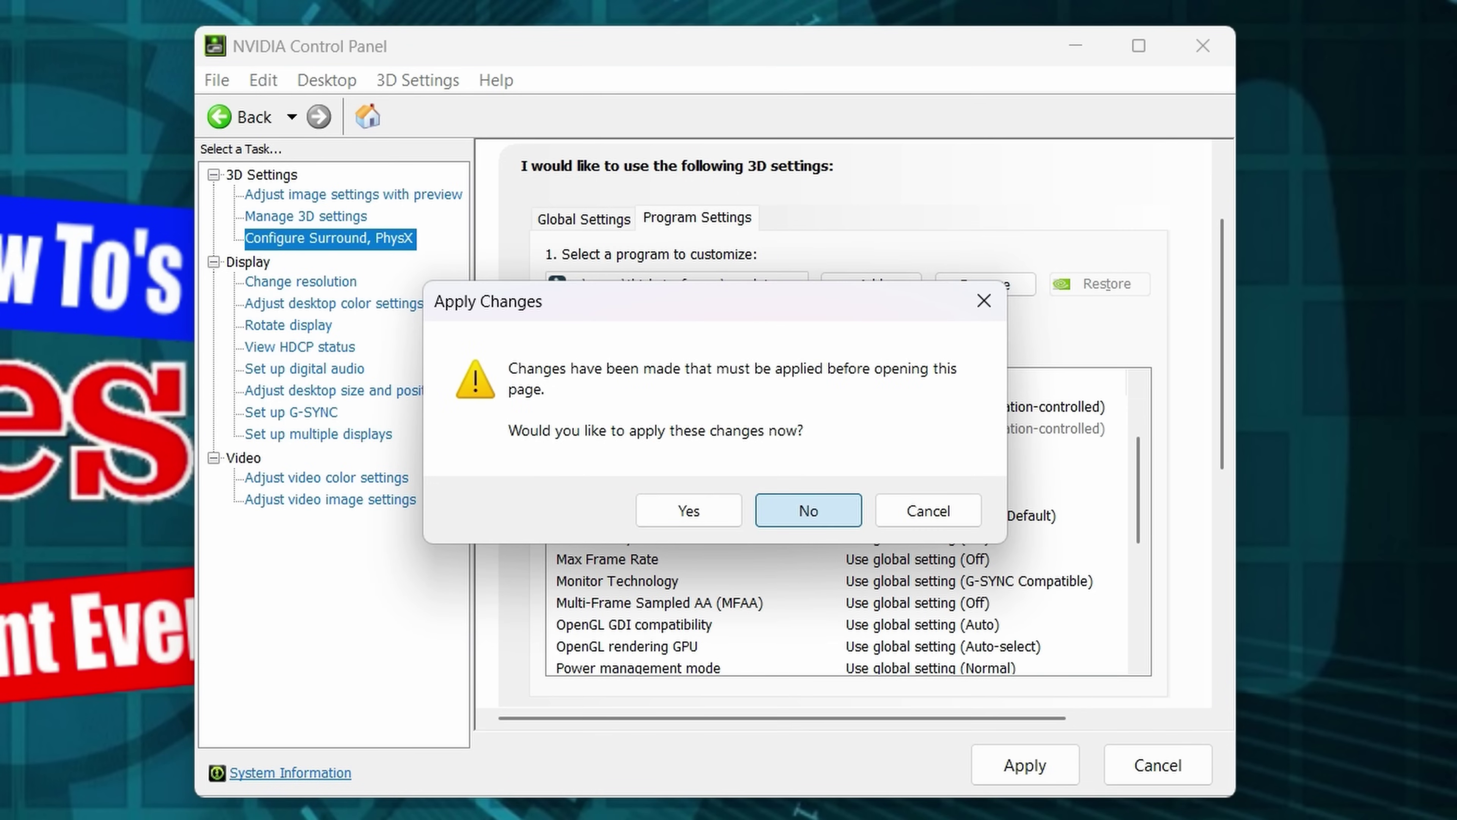
pyautogui.click(808, 511)
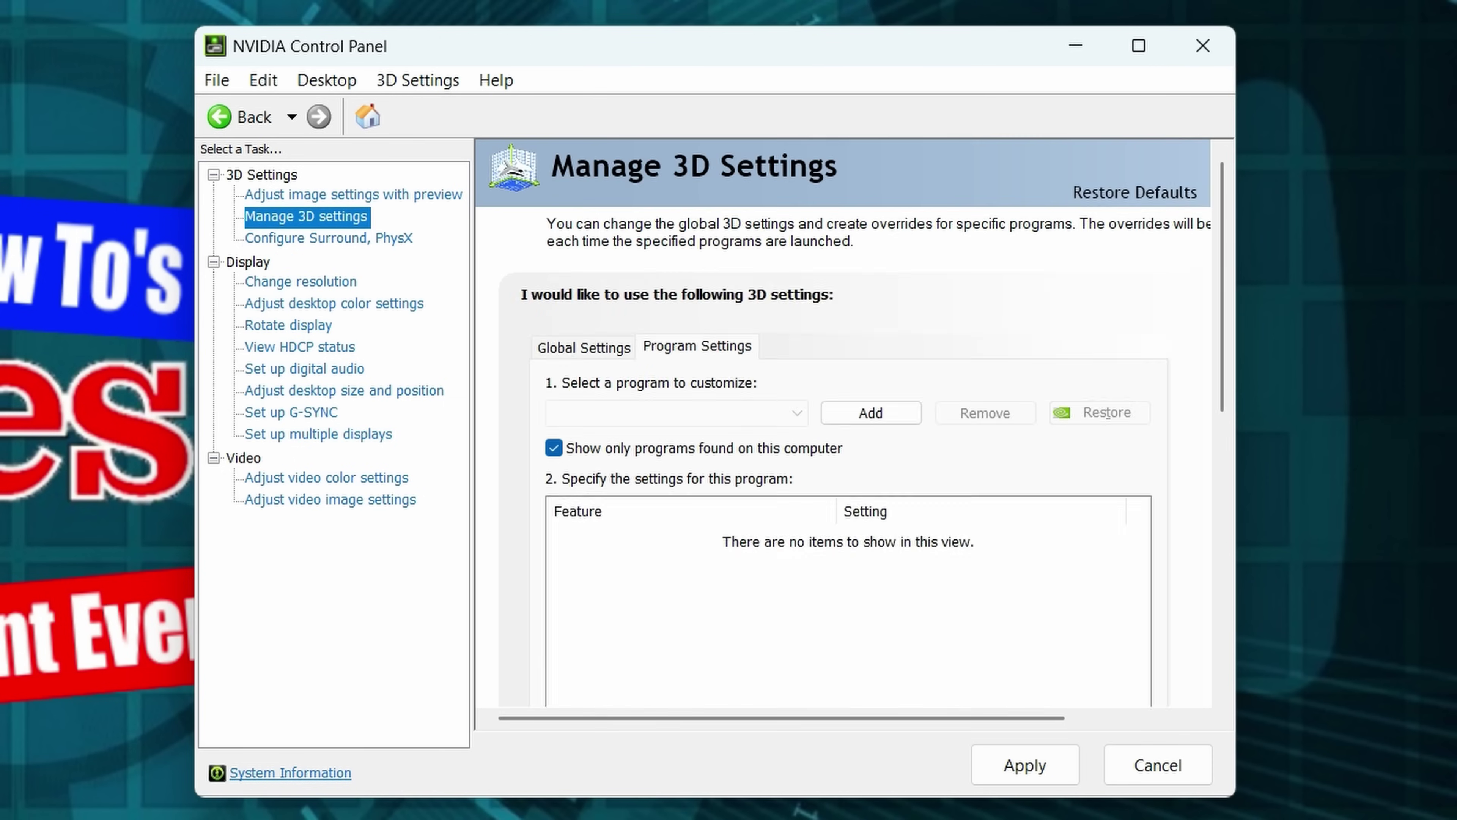
pyautogui.press('super+Up')
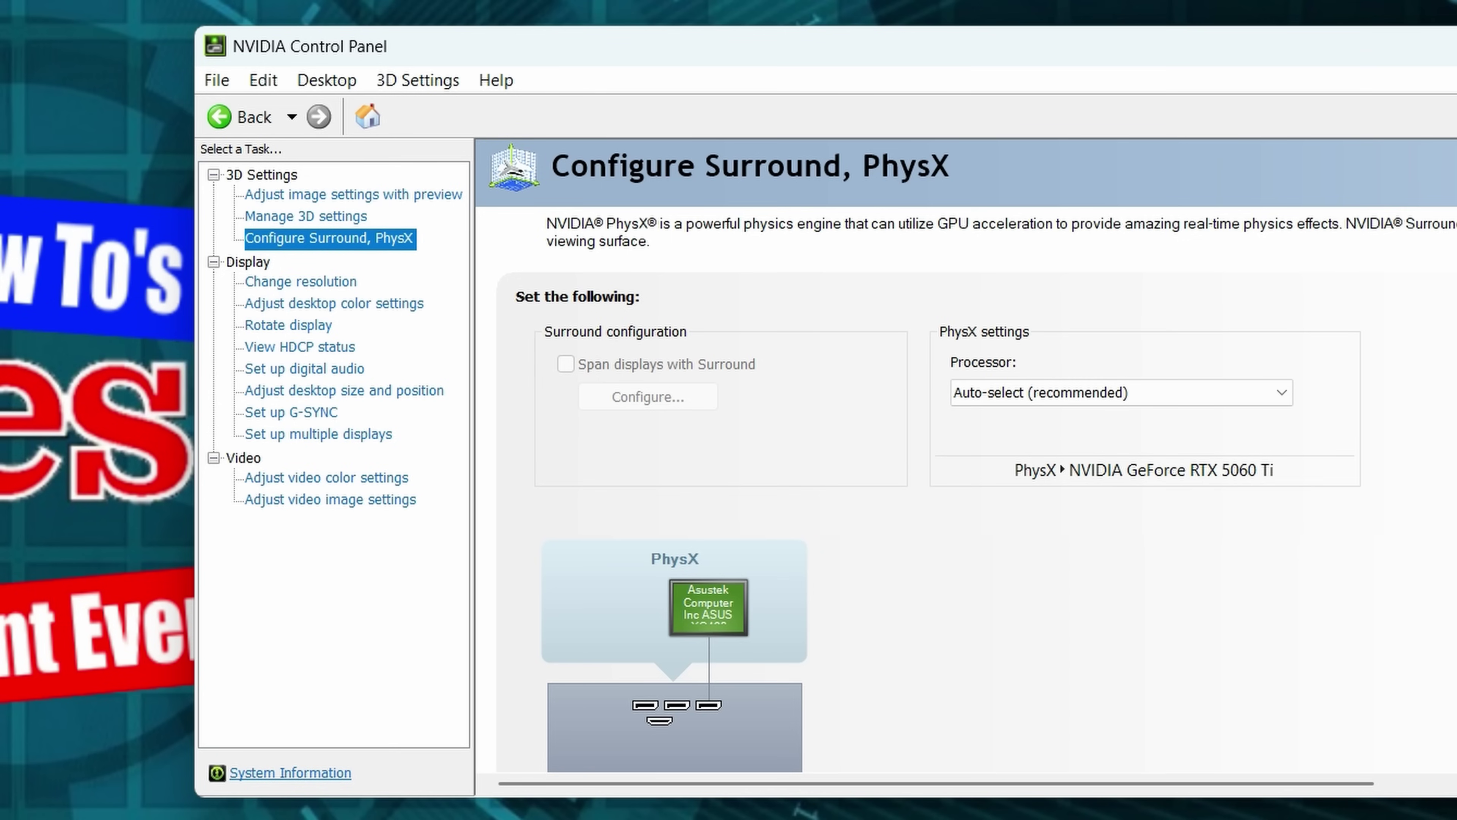
# - Review the PhysX processor options, keeping Auto-select (recommended), and examine the rest of the Surround and PhysX page
pyautogui.hotkey('alt', 'Down')
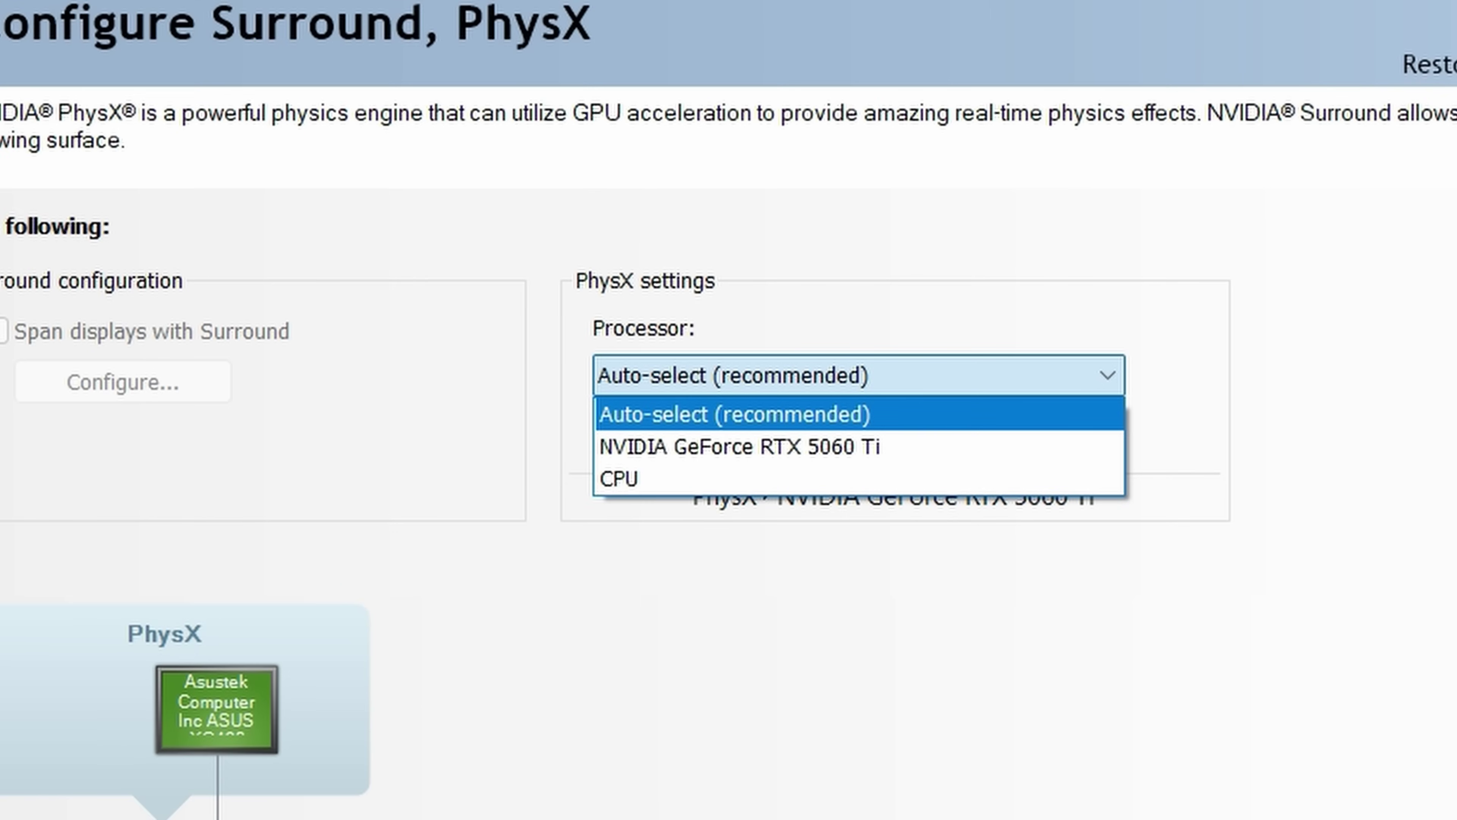
pyautogui.press('Down')
pyautogui.press('Down')
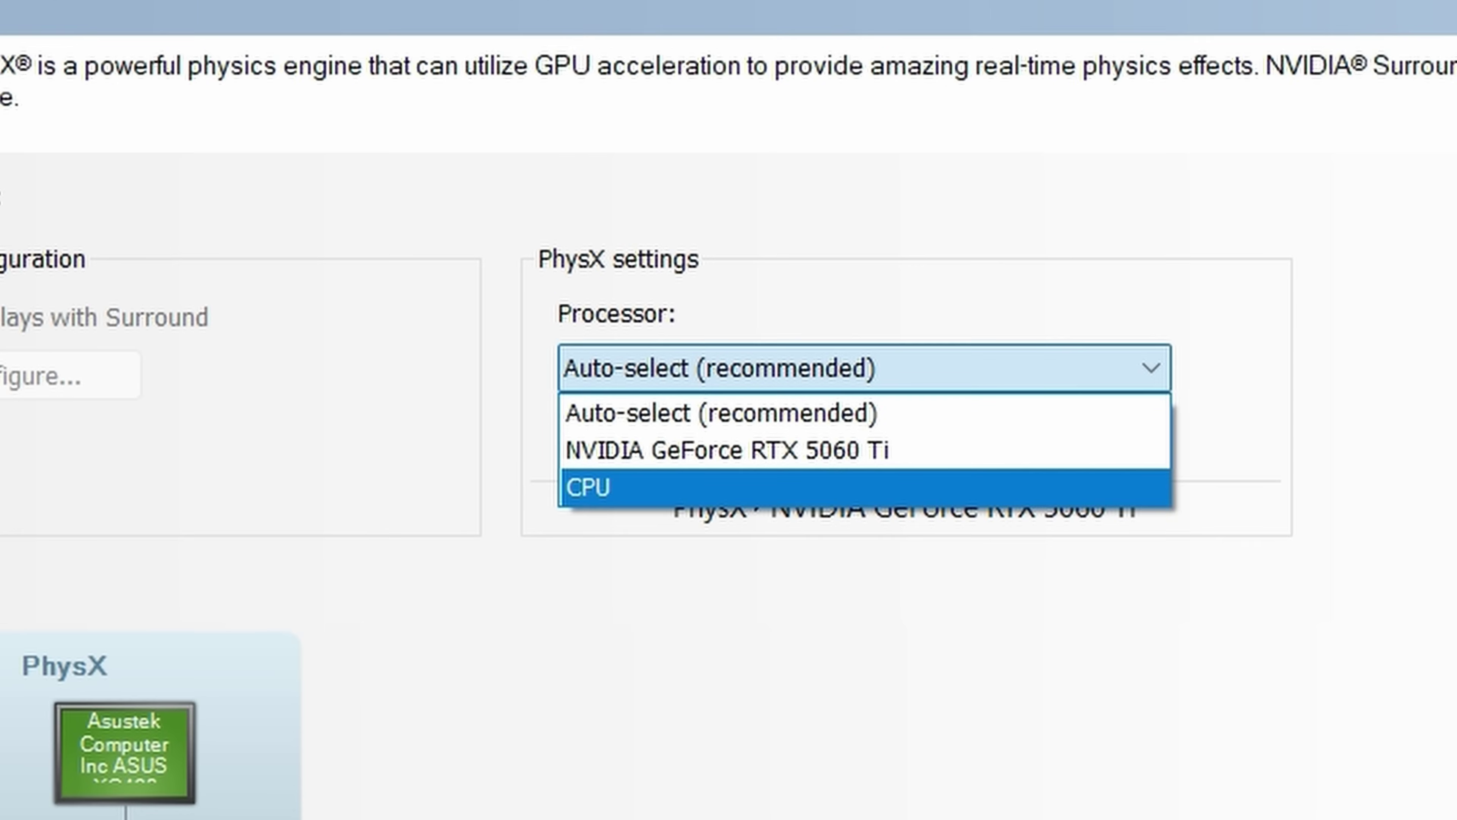
pyautogui.press('Up')
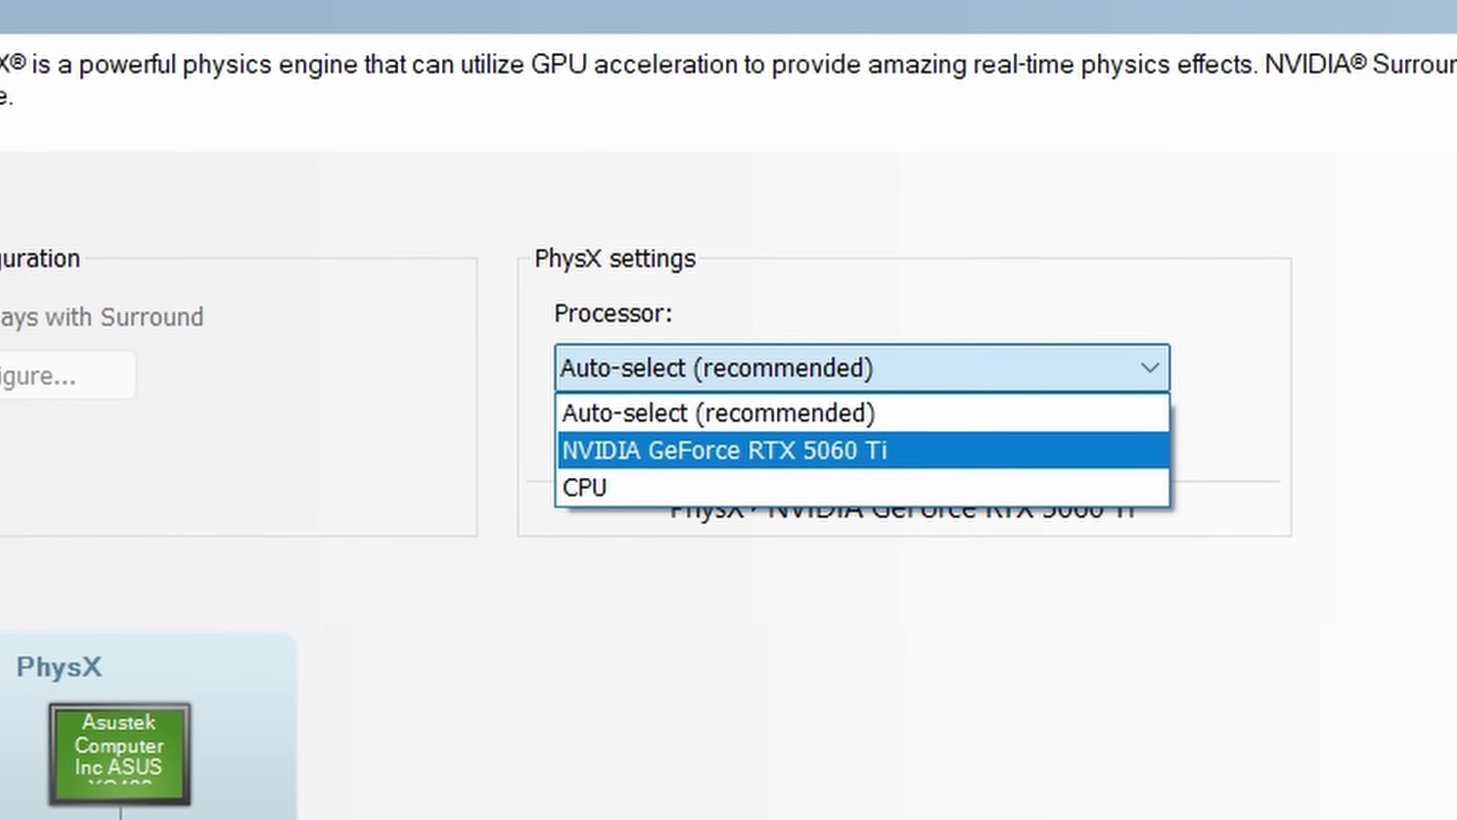
pyautogui.press('Down')
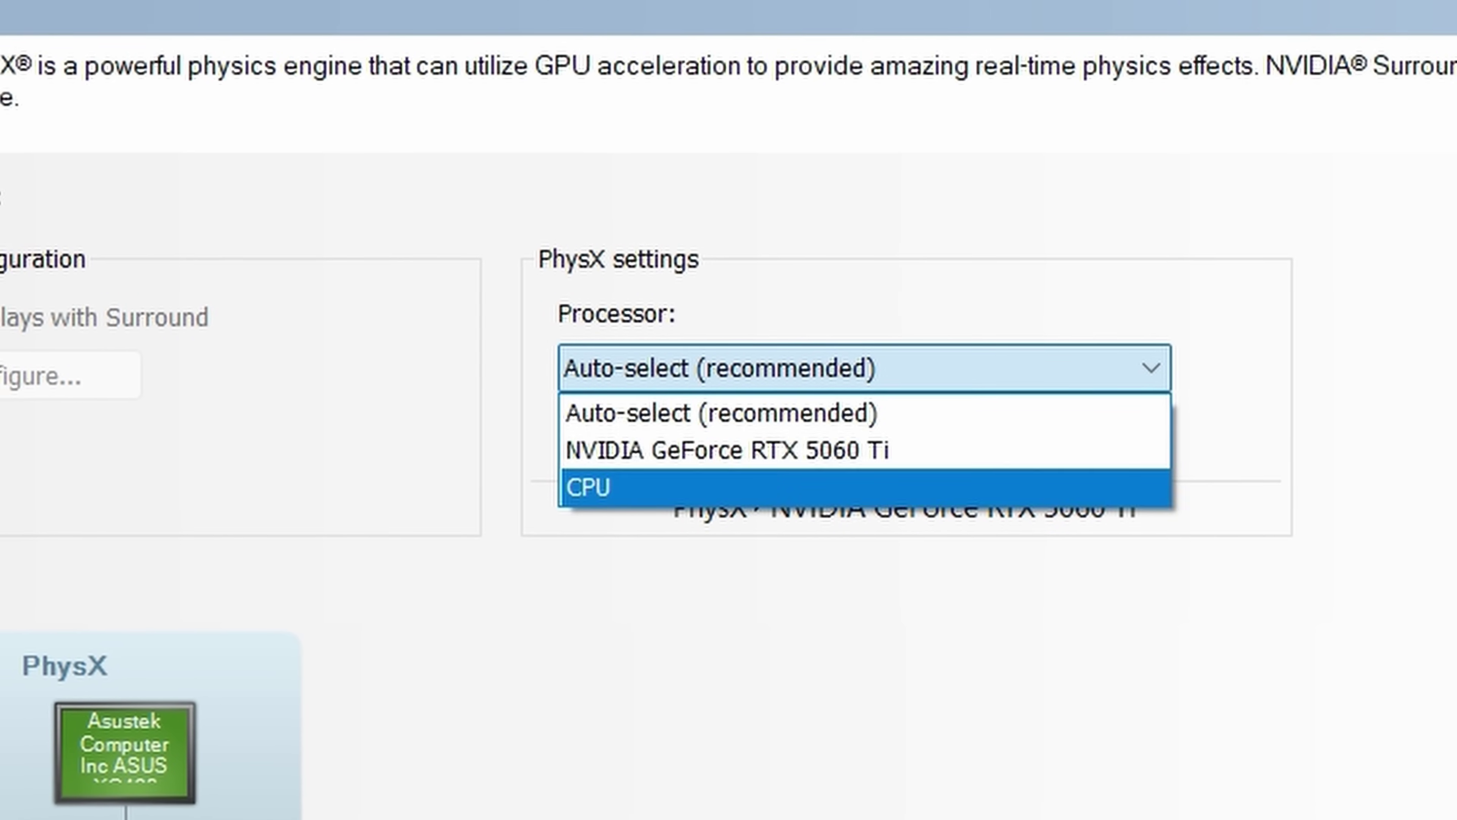
pyautogui.press('Escape')
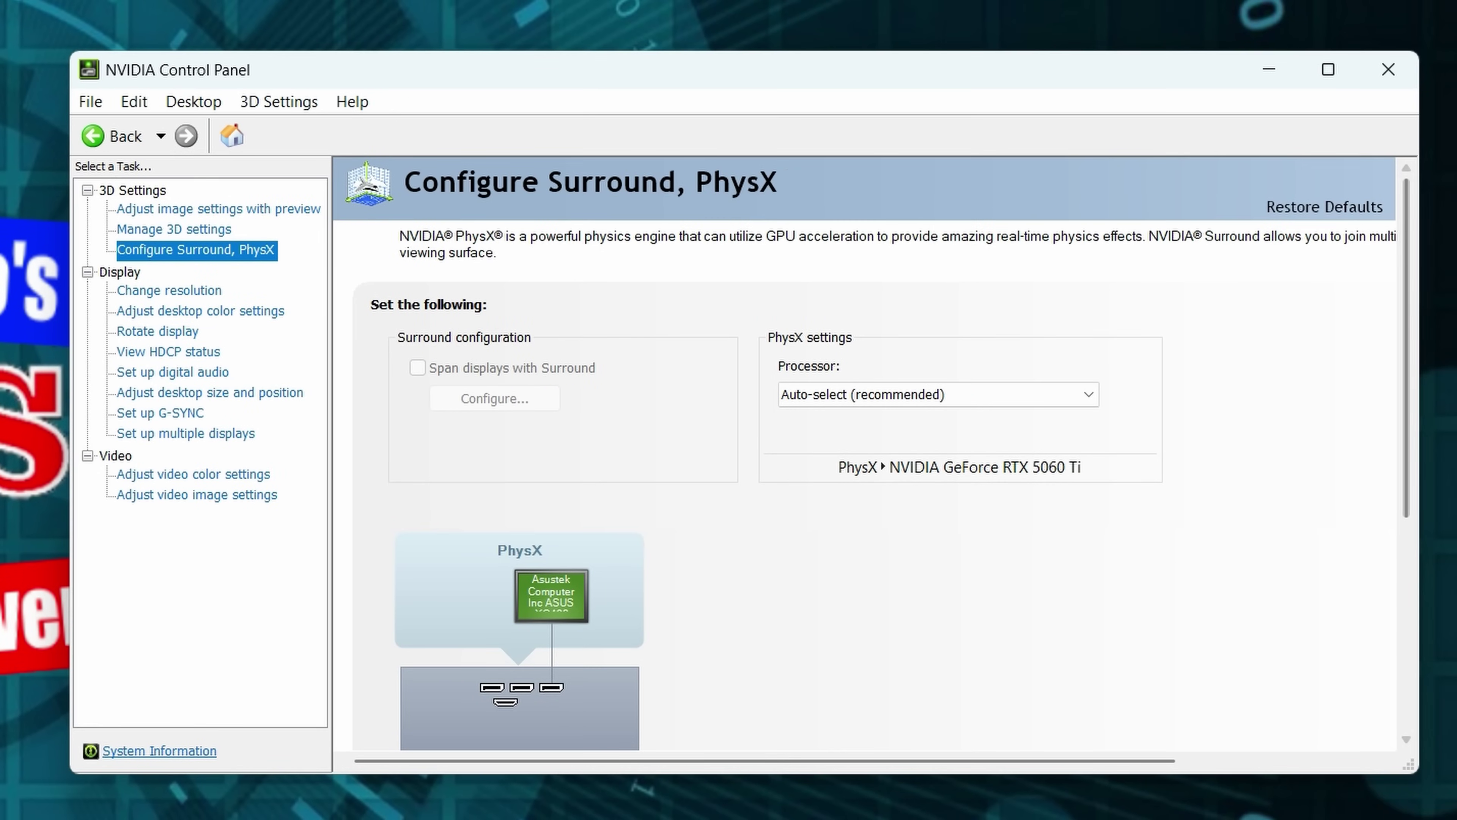
pyautogui.scroll(-1, 860, 459)
pyautogui.scroll(-5, 860, 459)
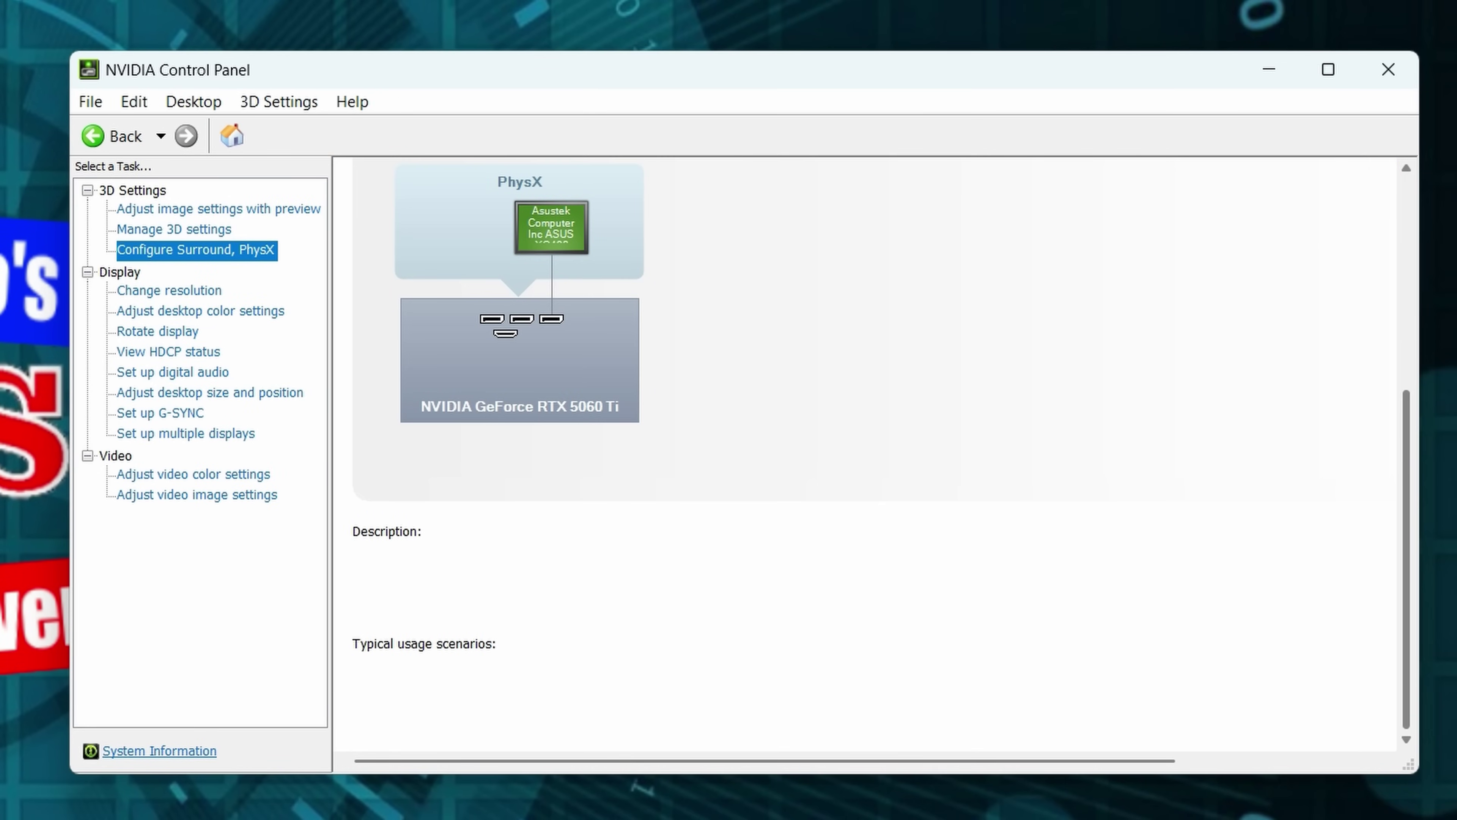